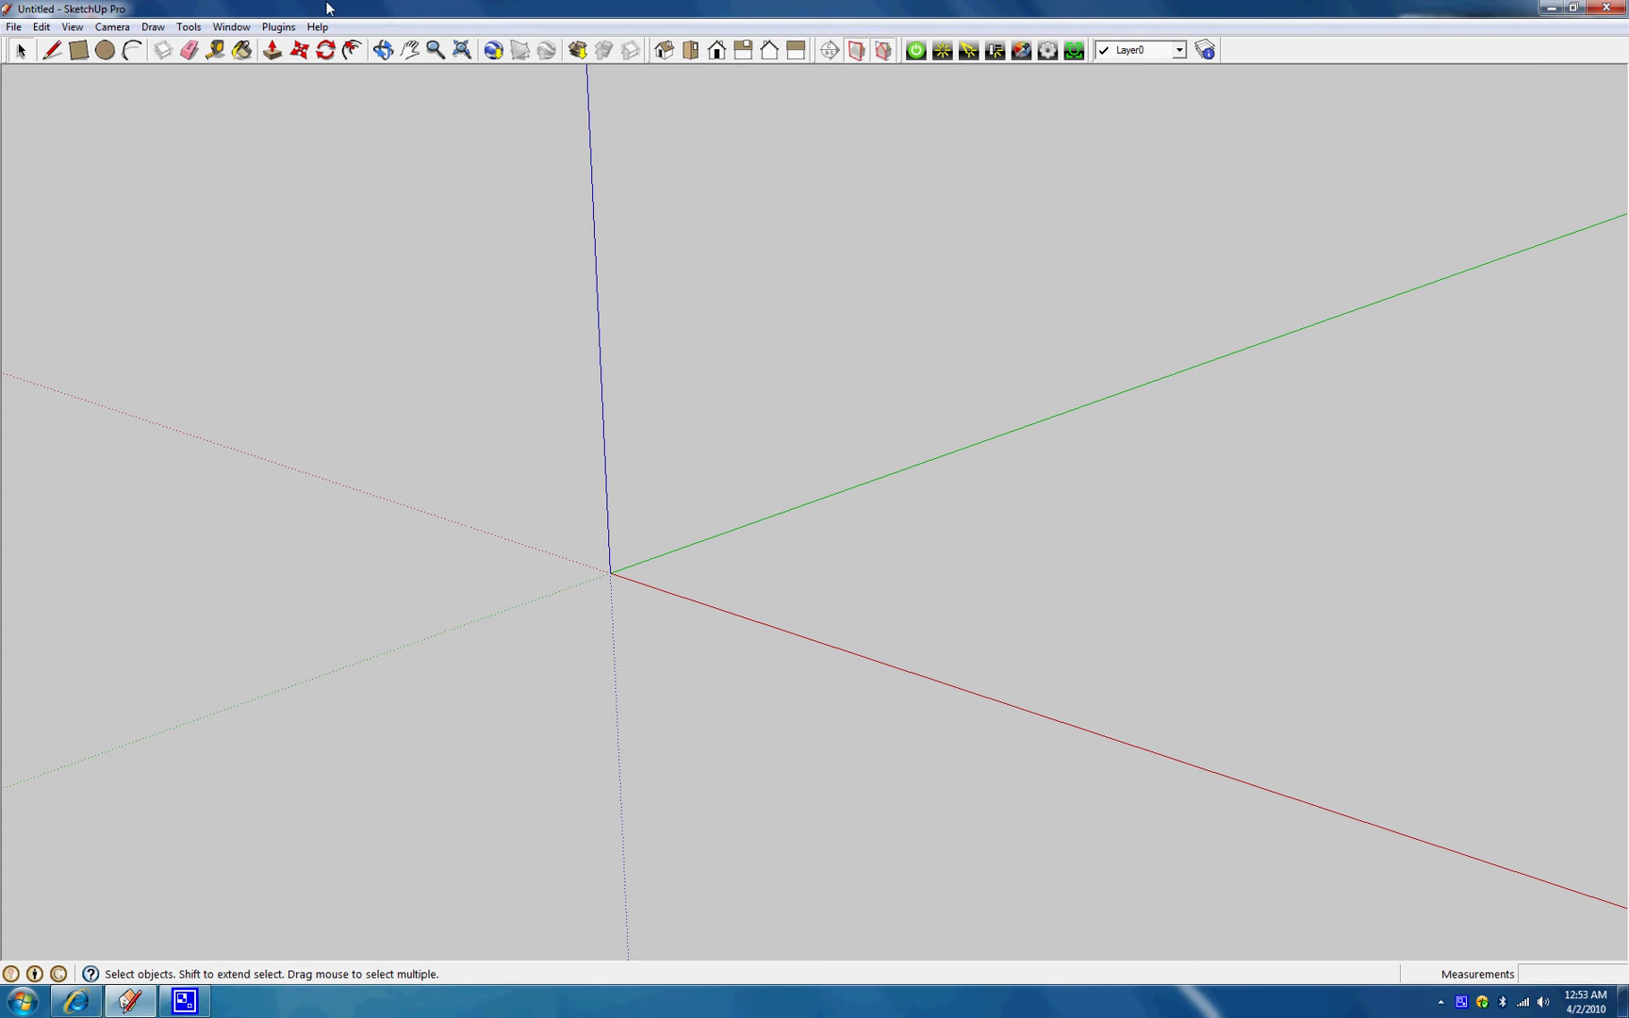
# Open the 3D Warehouse model library and search it for "3d people".
pyautogui.click(15, 27)
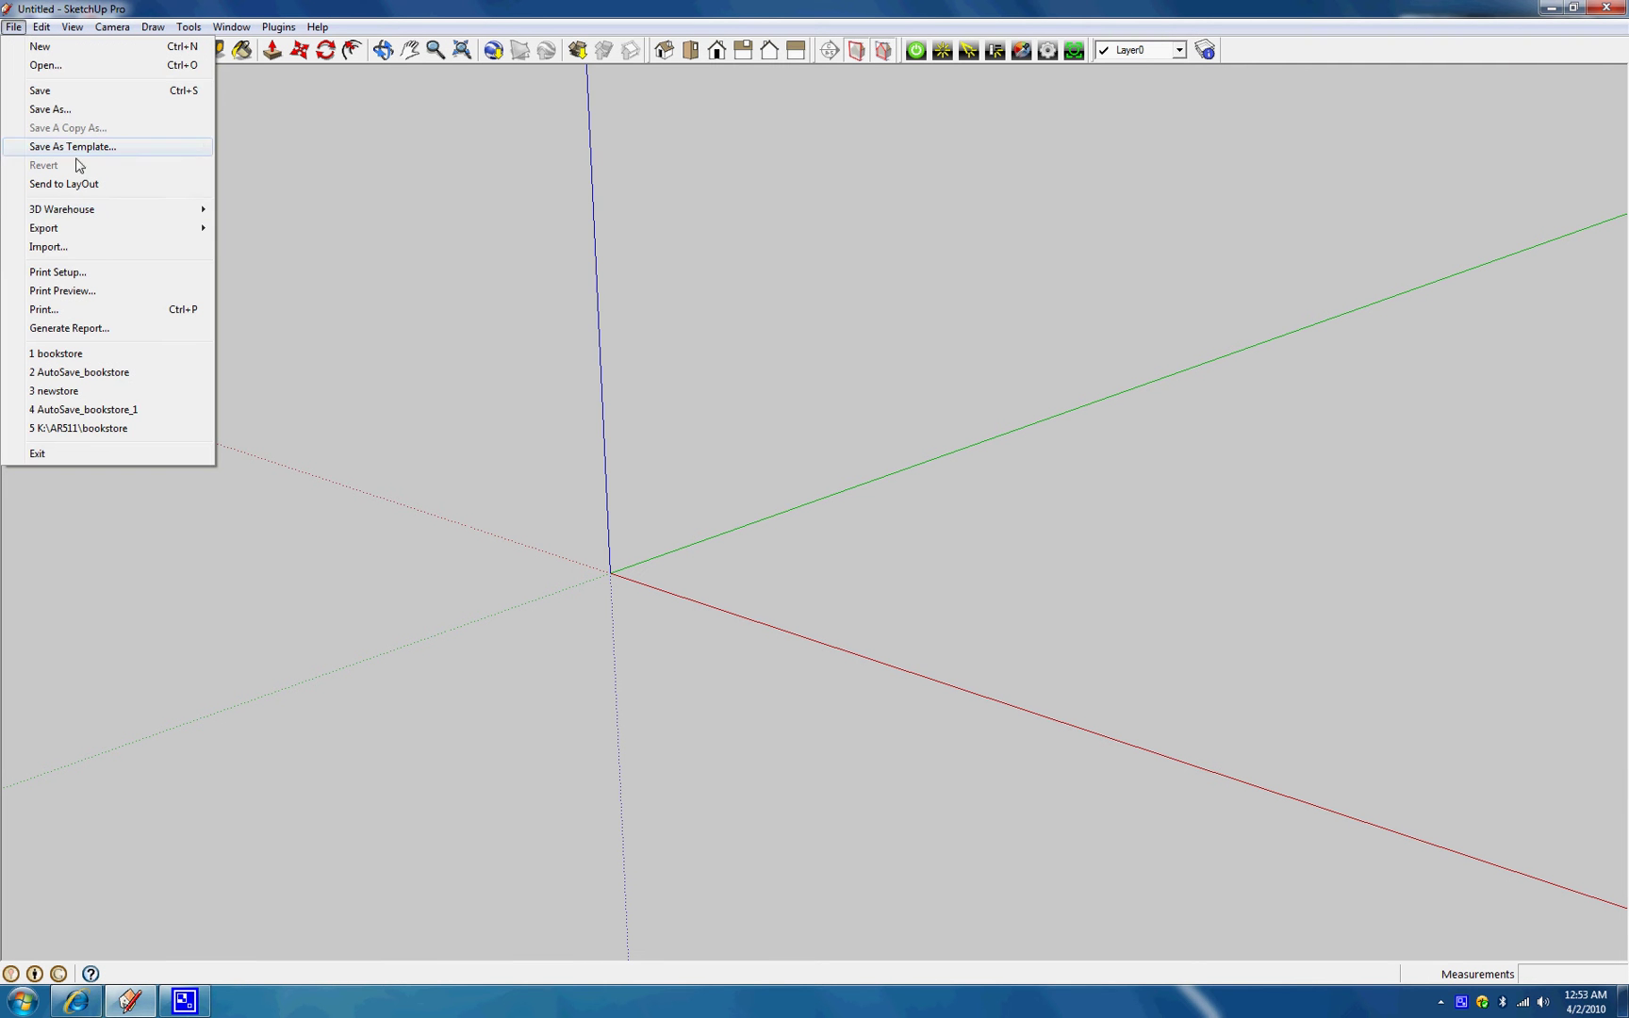
pyautogui.moveTo(68, 213)
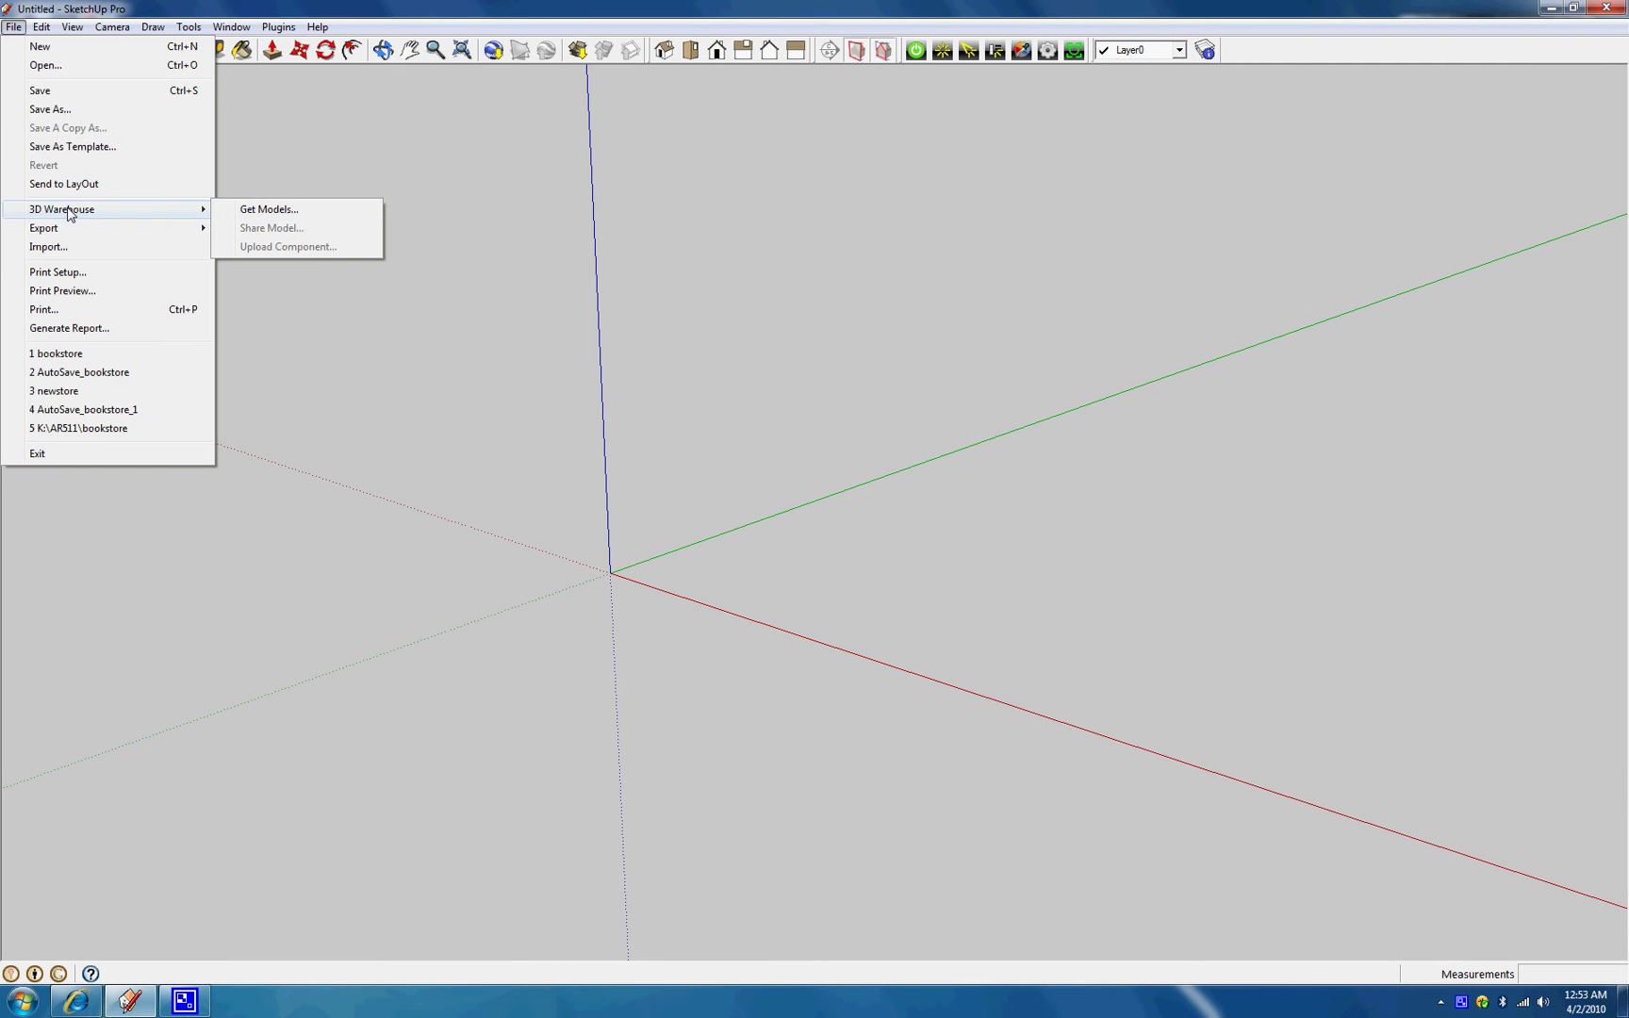
pyautogui.click(237, 218)
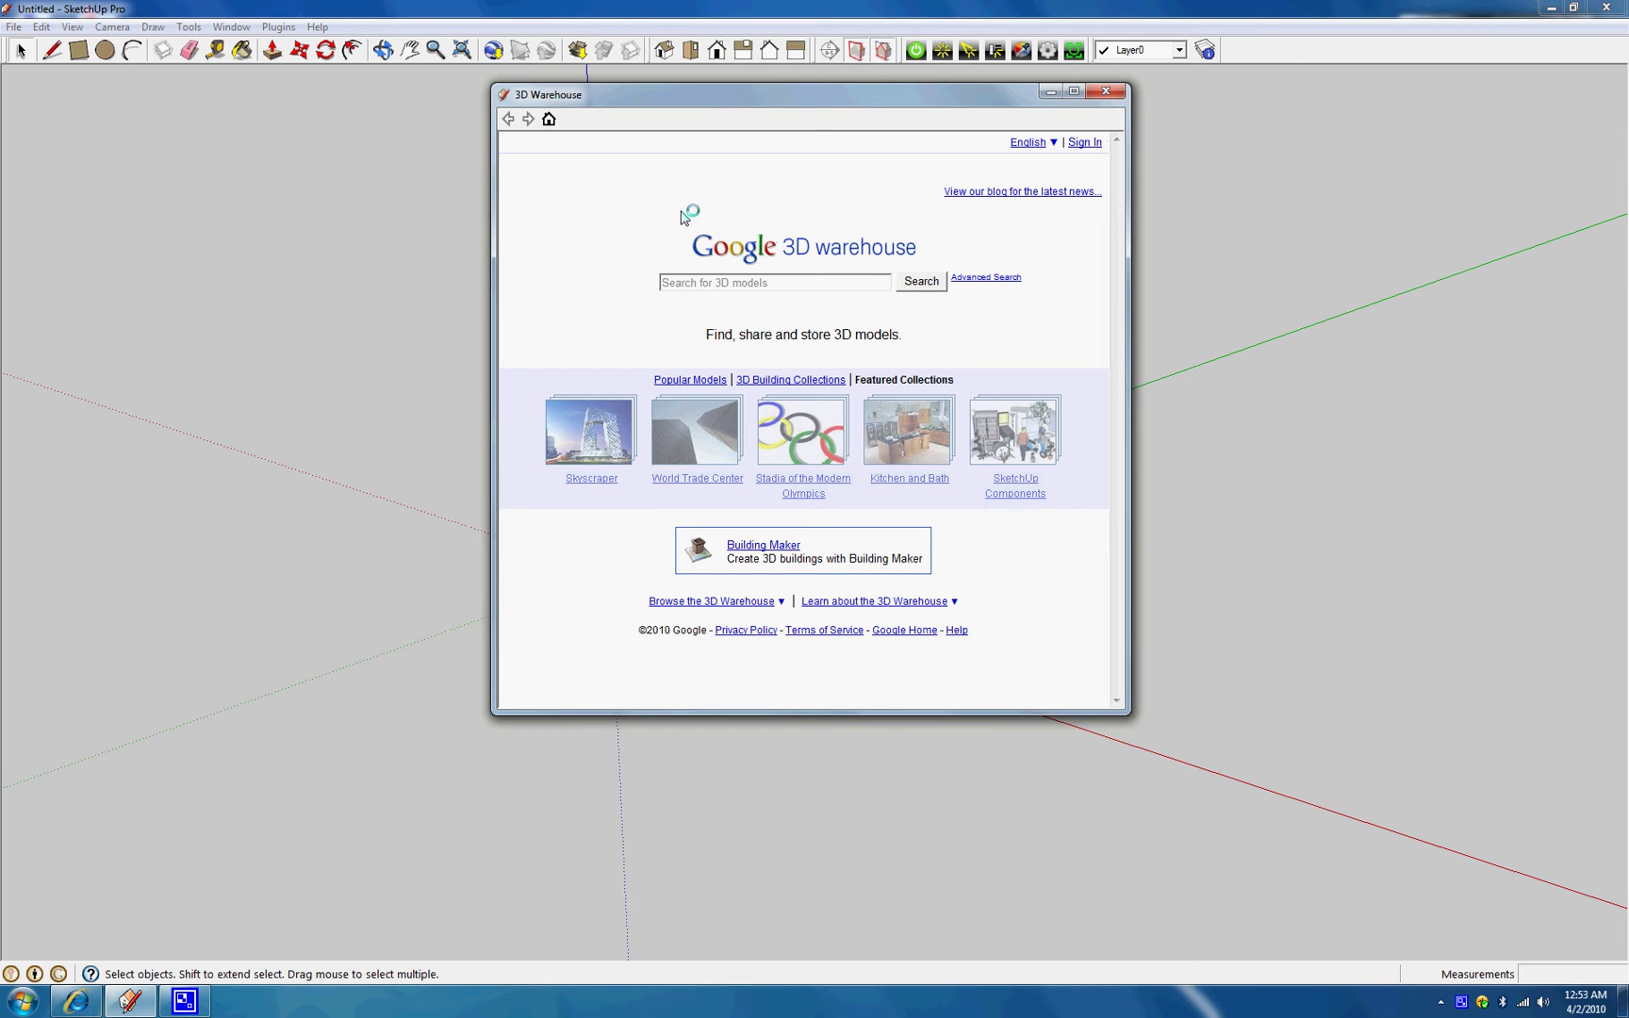
pyautogui.click(760, 283)
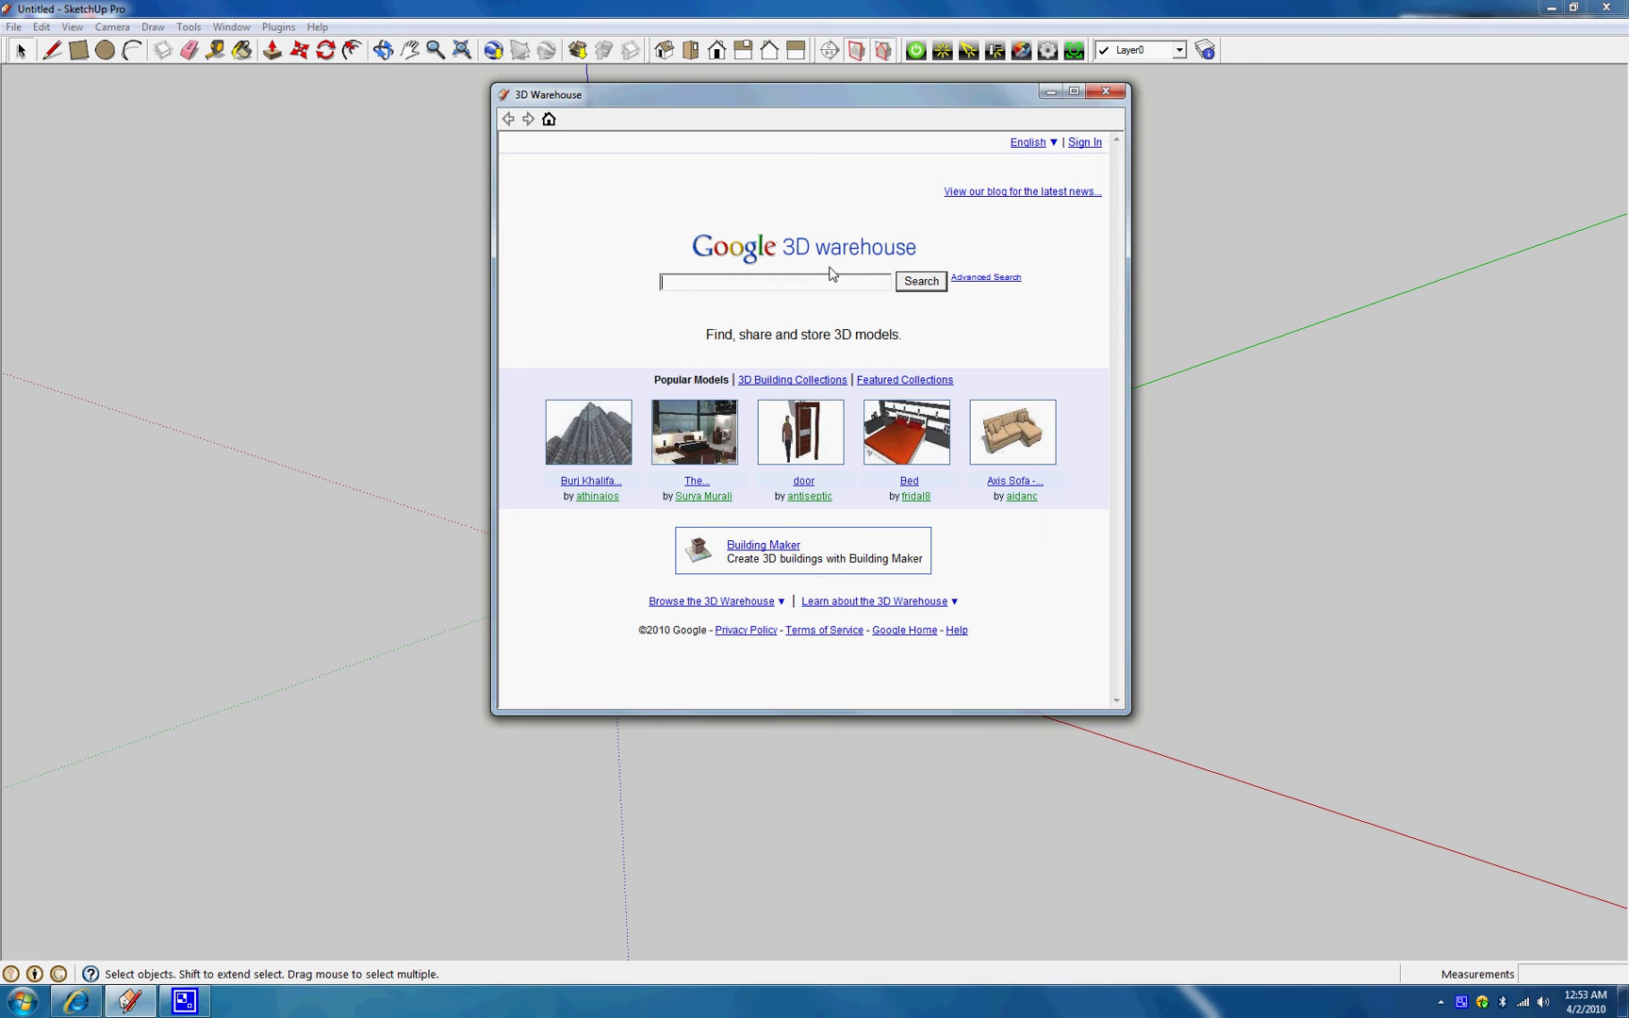
pyautogui.write('3d people')
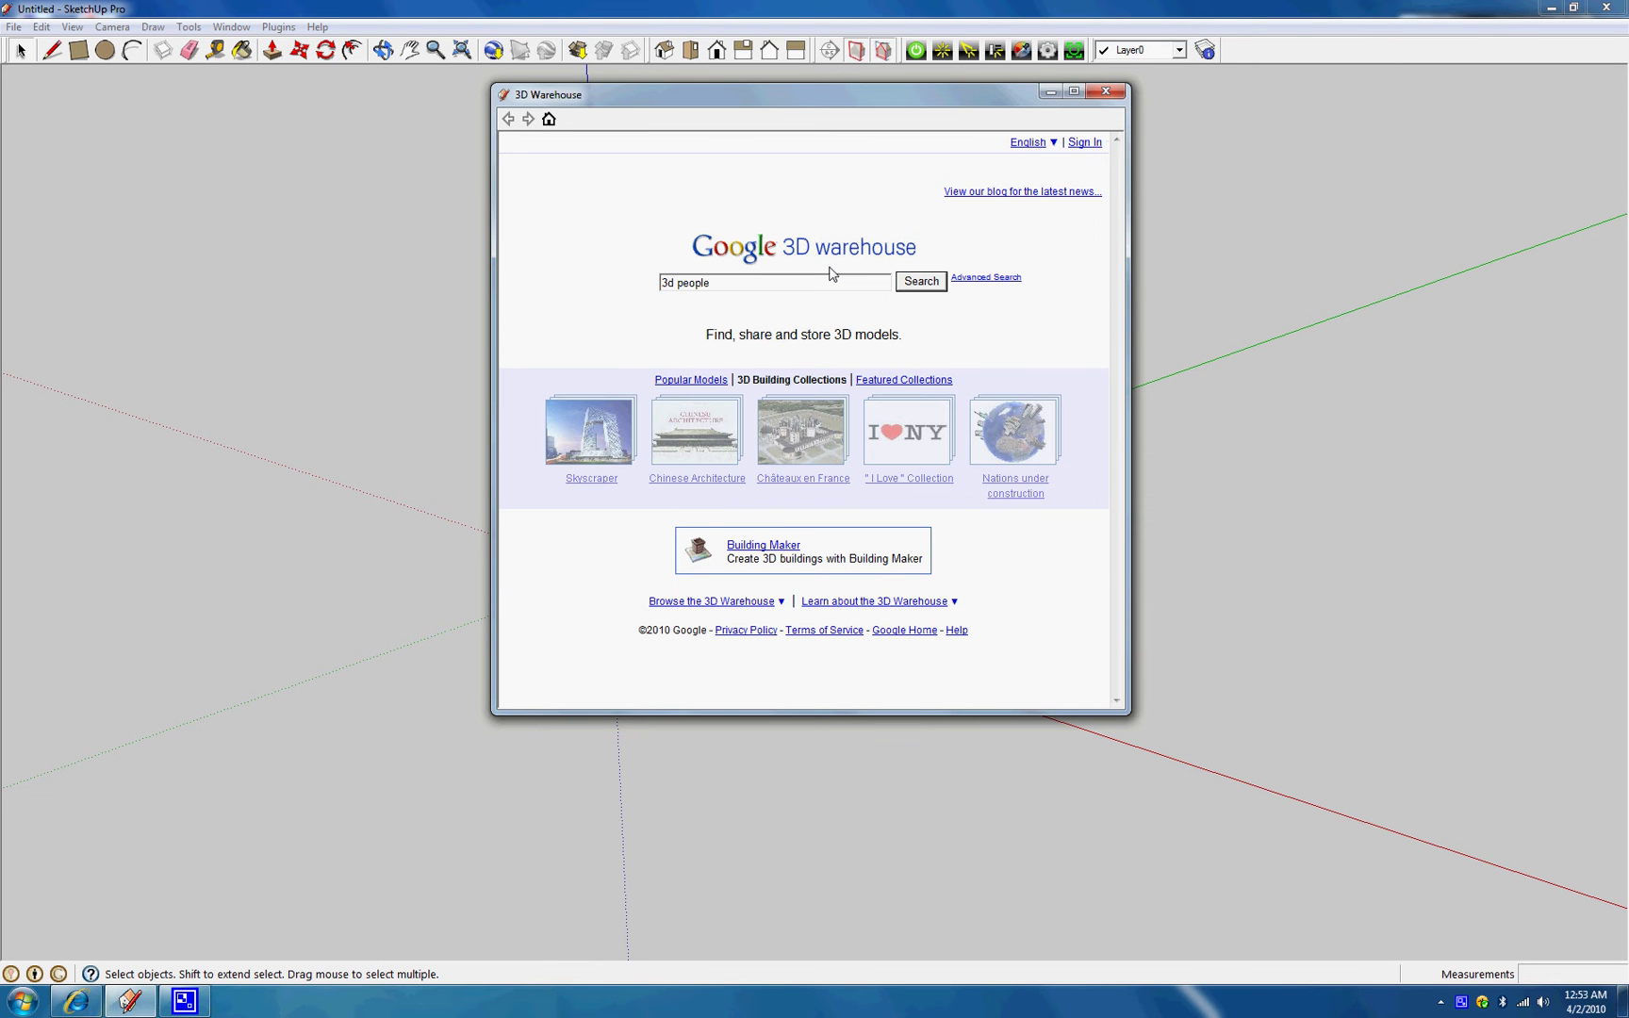
pyautogui.press('Return')
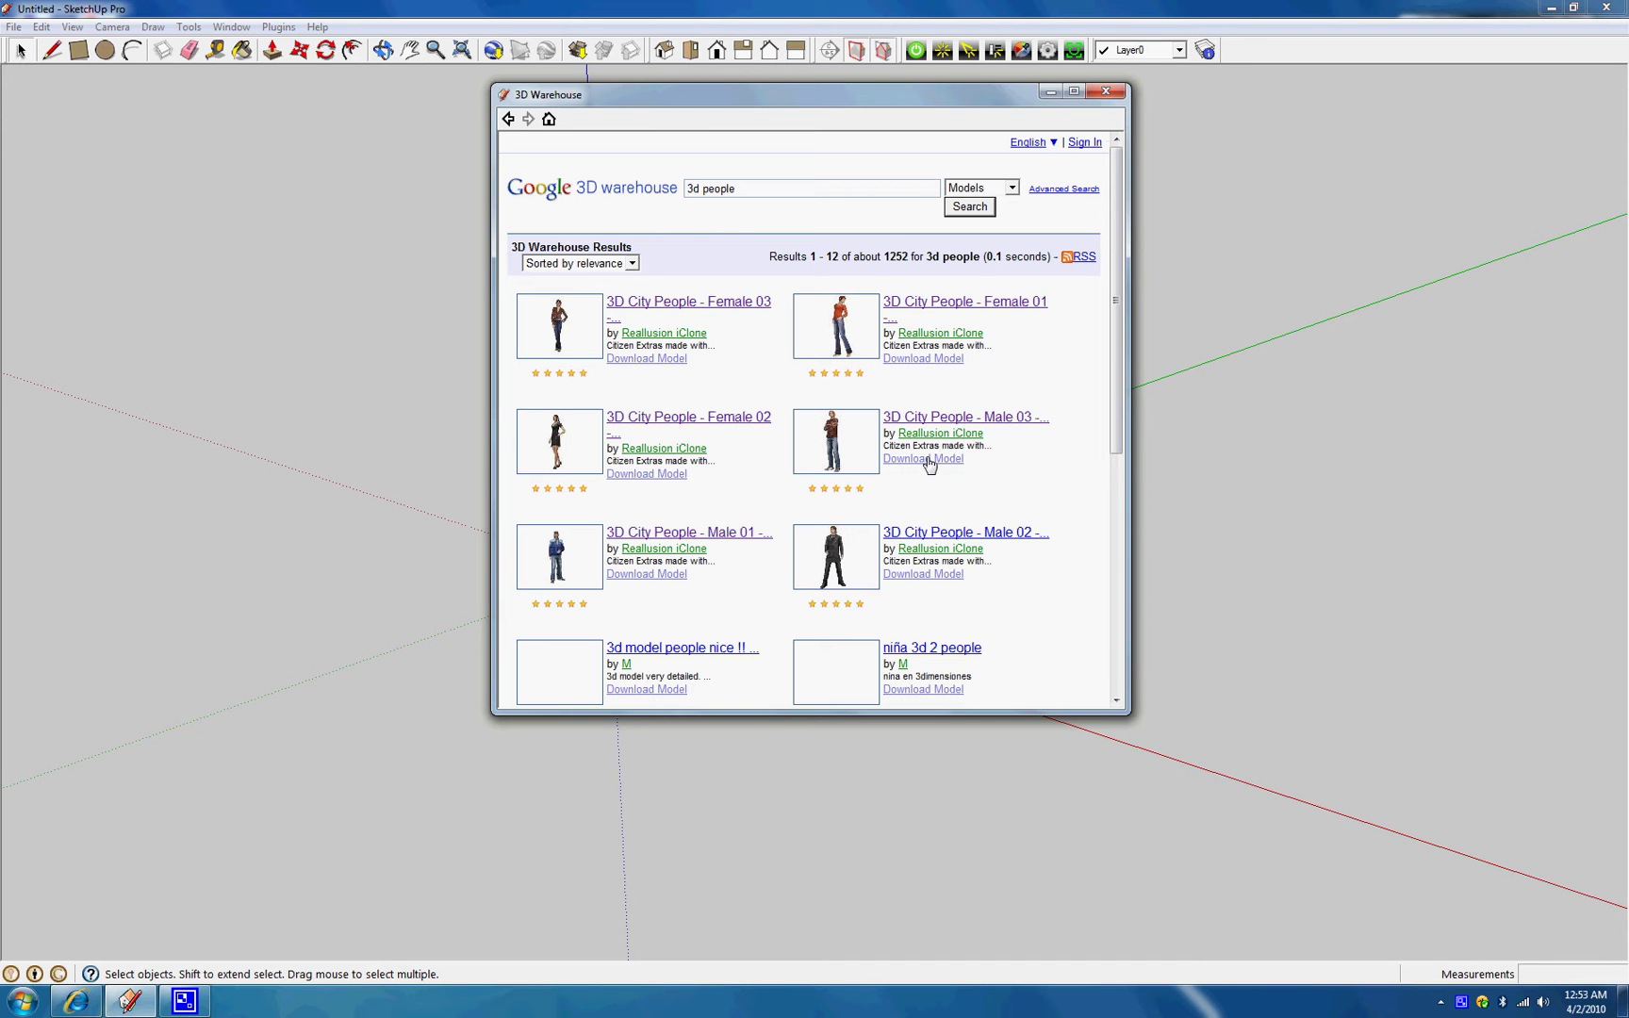
# Download the "3D City People - Male 03" model directly into the drawing, place it beside the red axis near the origin, and deselect it.
pyautogui.scroll(-2, 953, 420)
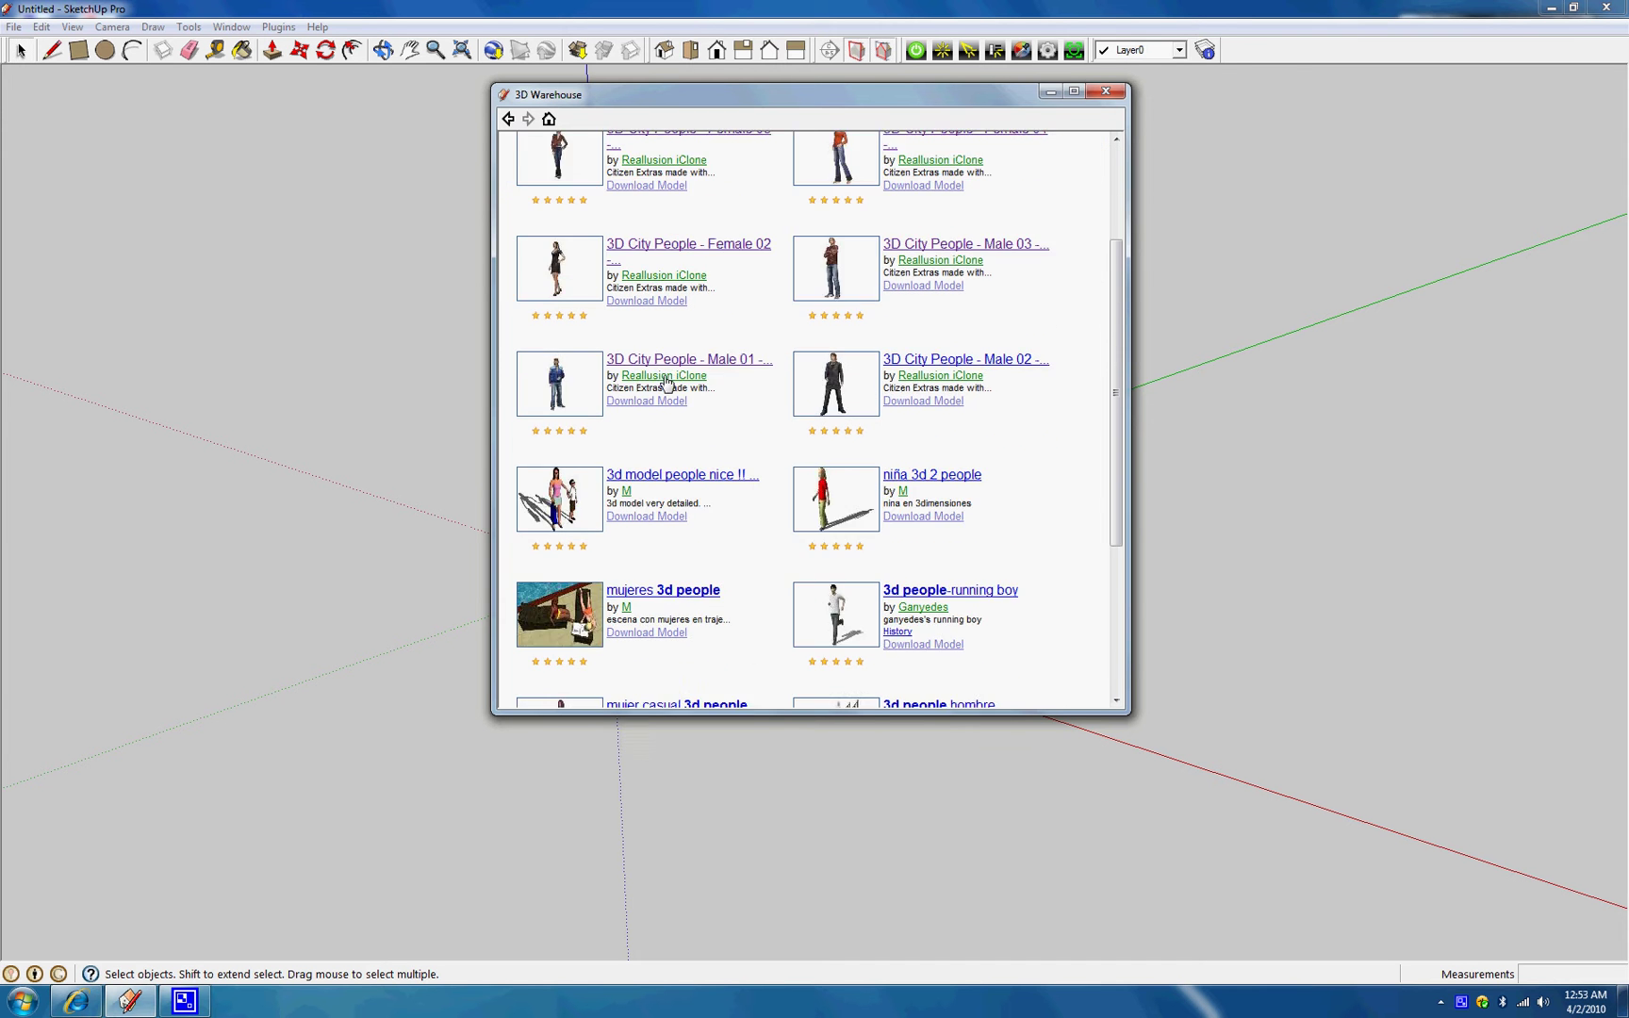
pyautogui.scroll(1, 952, 420)
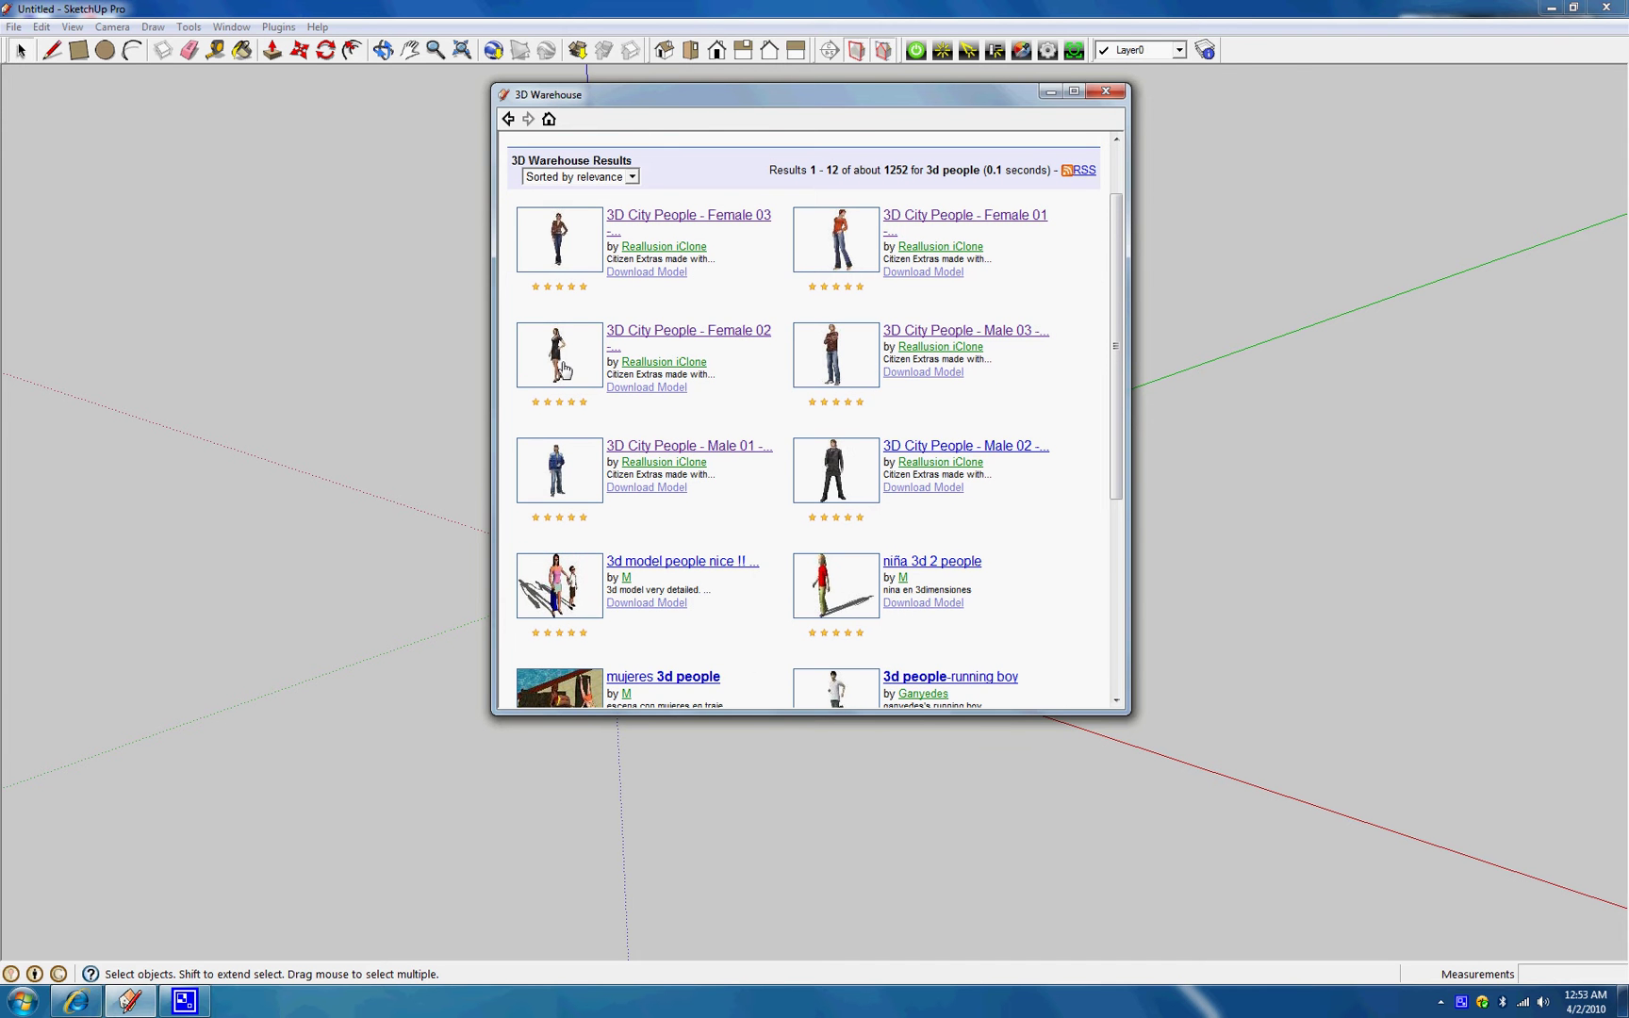
pyautogui.click(946, 374)
pyautogui.click(778, 452)
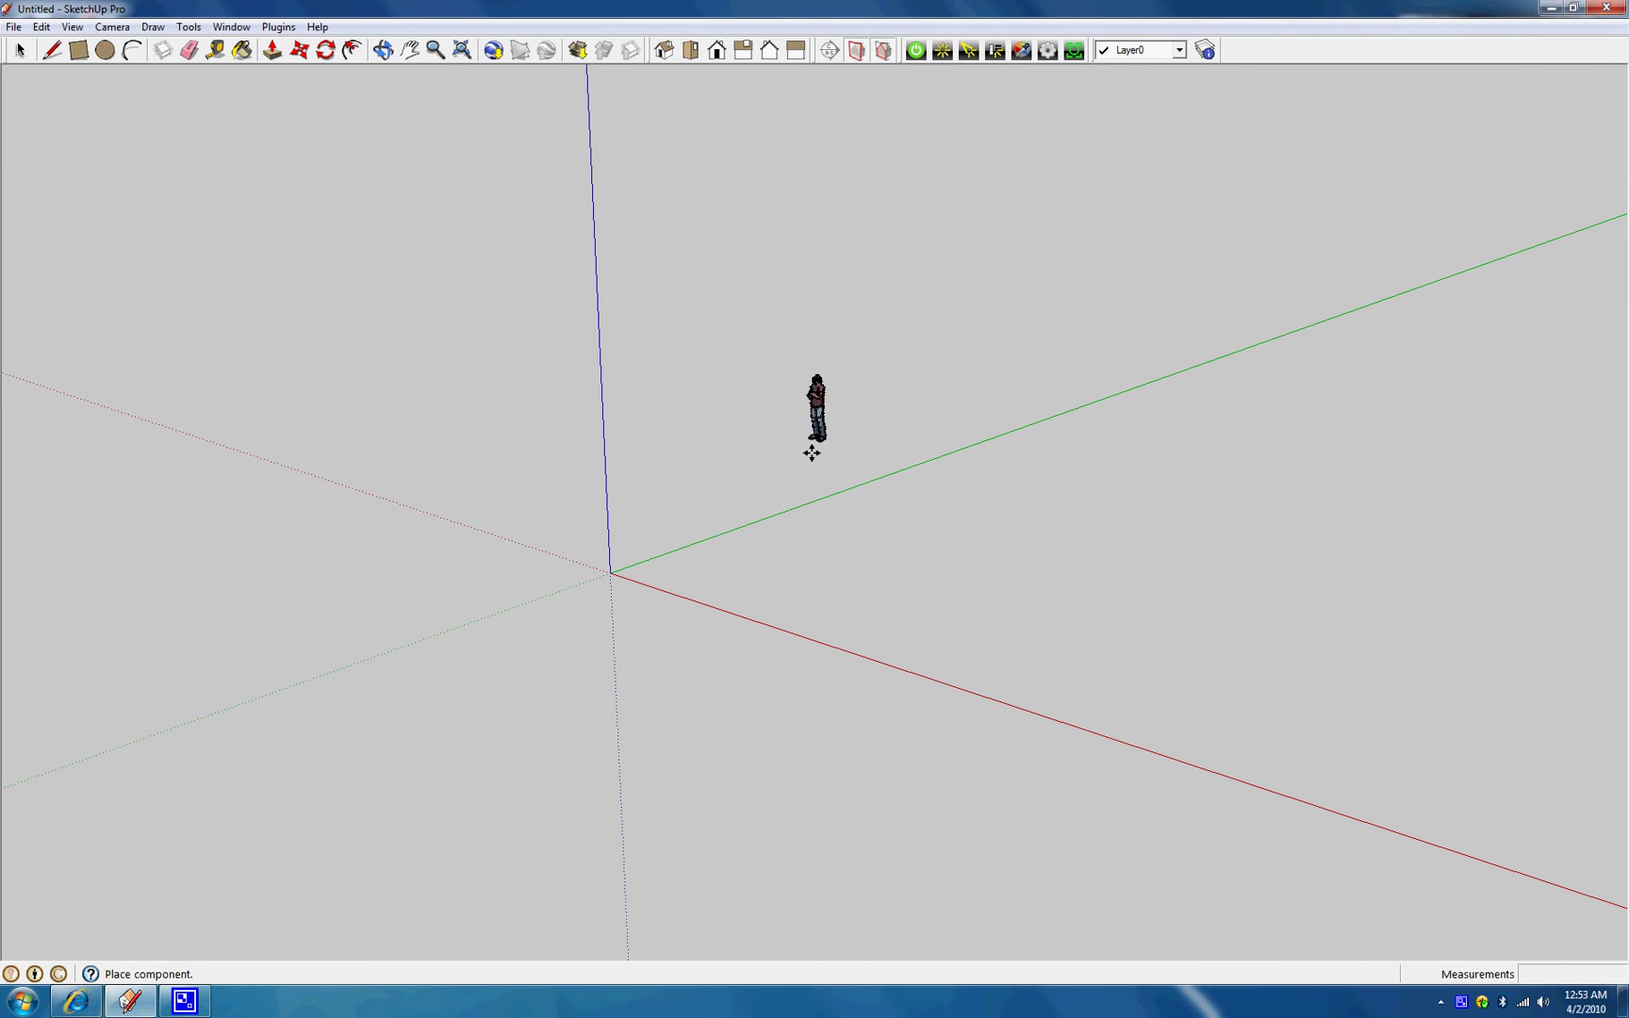
pyautogui.scroll(6, 702, 542)
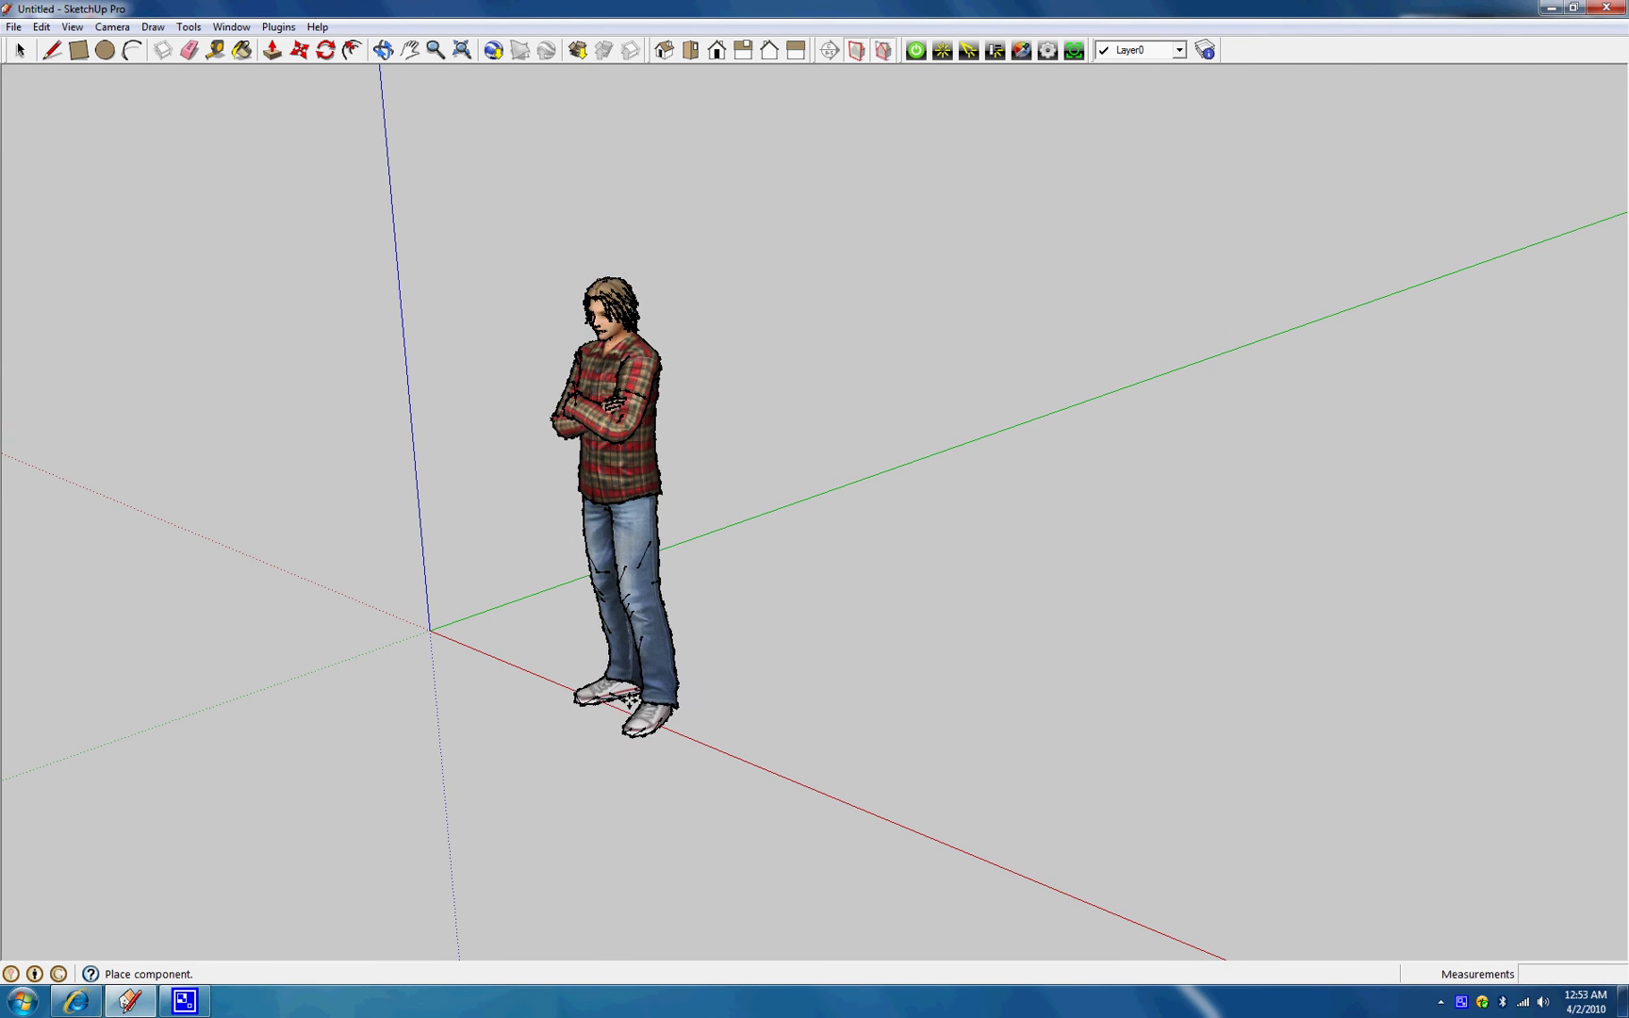
pyautogui.click(624, 677)
pyautogui.press('o')
pyautogui.moveTo(640, 742)
pyautogui.mouseDown()
pyautogui.moveTo(789, 768)
pyautogui.moveTo(865, 654)
pyautogui.moveTo(739, 671)
pyautogui.moveTo(673, 727)
pyautogui.moveTo(611, 738)
pyautogui.mouseUp()
pyautogui.press('m')
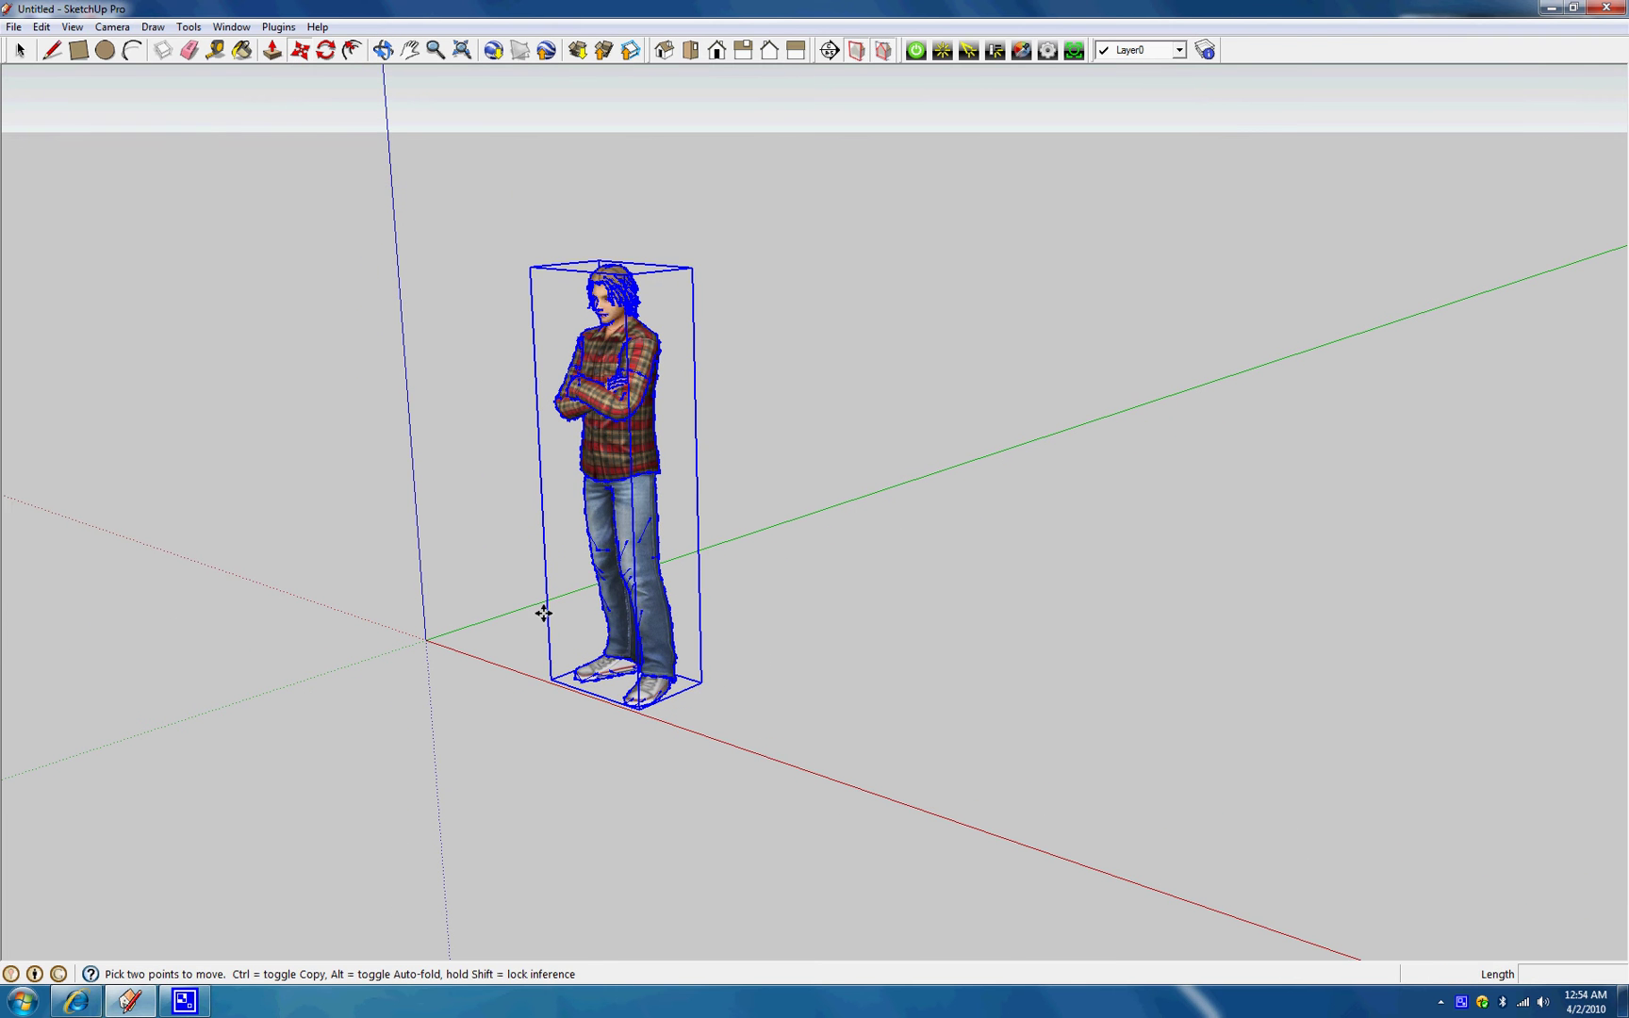
pyautogui.press('space')
pyautogui.click(541, 759)
# Measure the man's height from the top of the head to the feet with the Tape Measure.
pyautogui.moveTo(542, 760); pyautogui.dragTo(542, 654, button='middle')
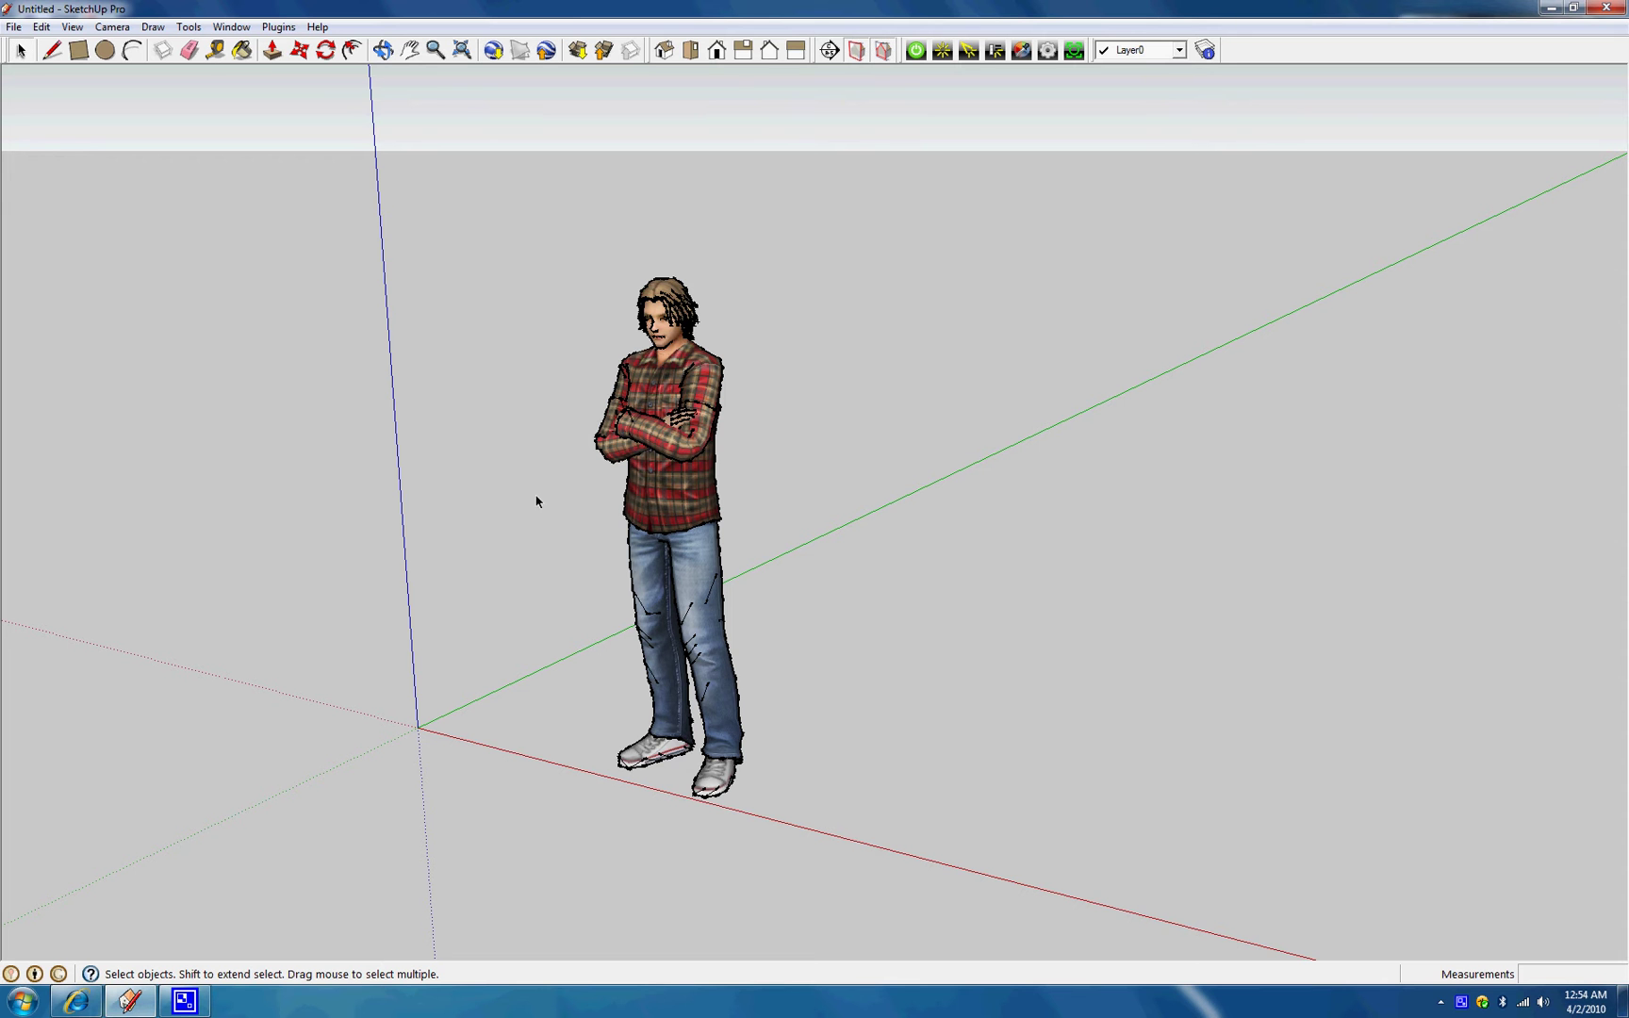
pyautogui.click(217, 50)
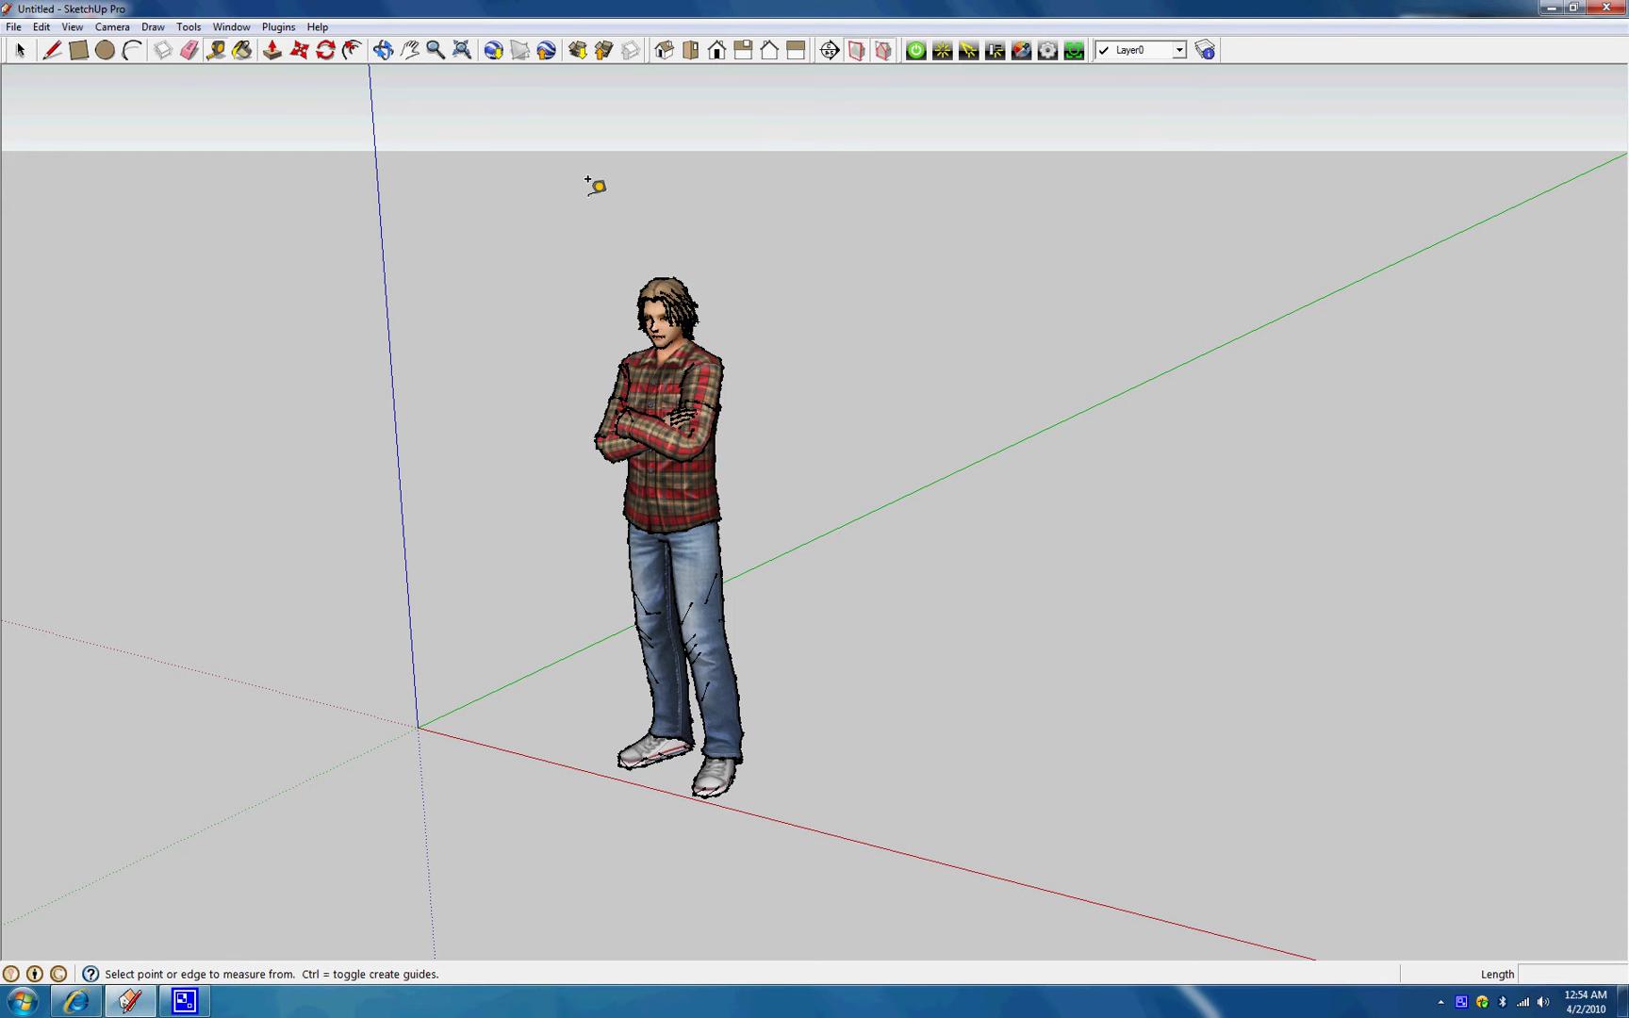
pyautogui.click(657, 260)
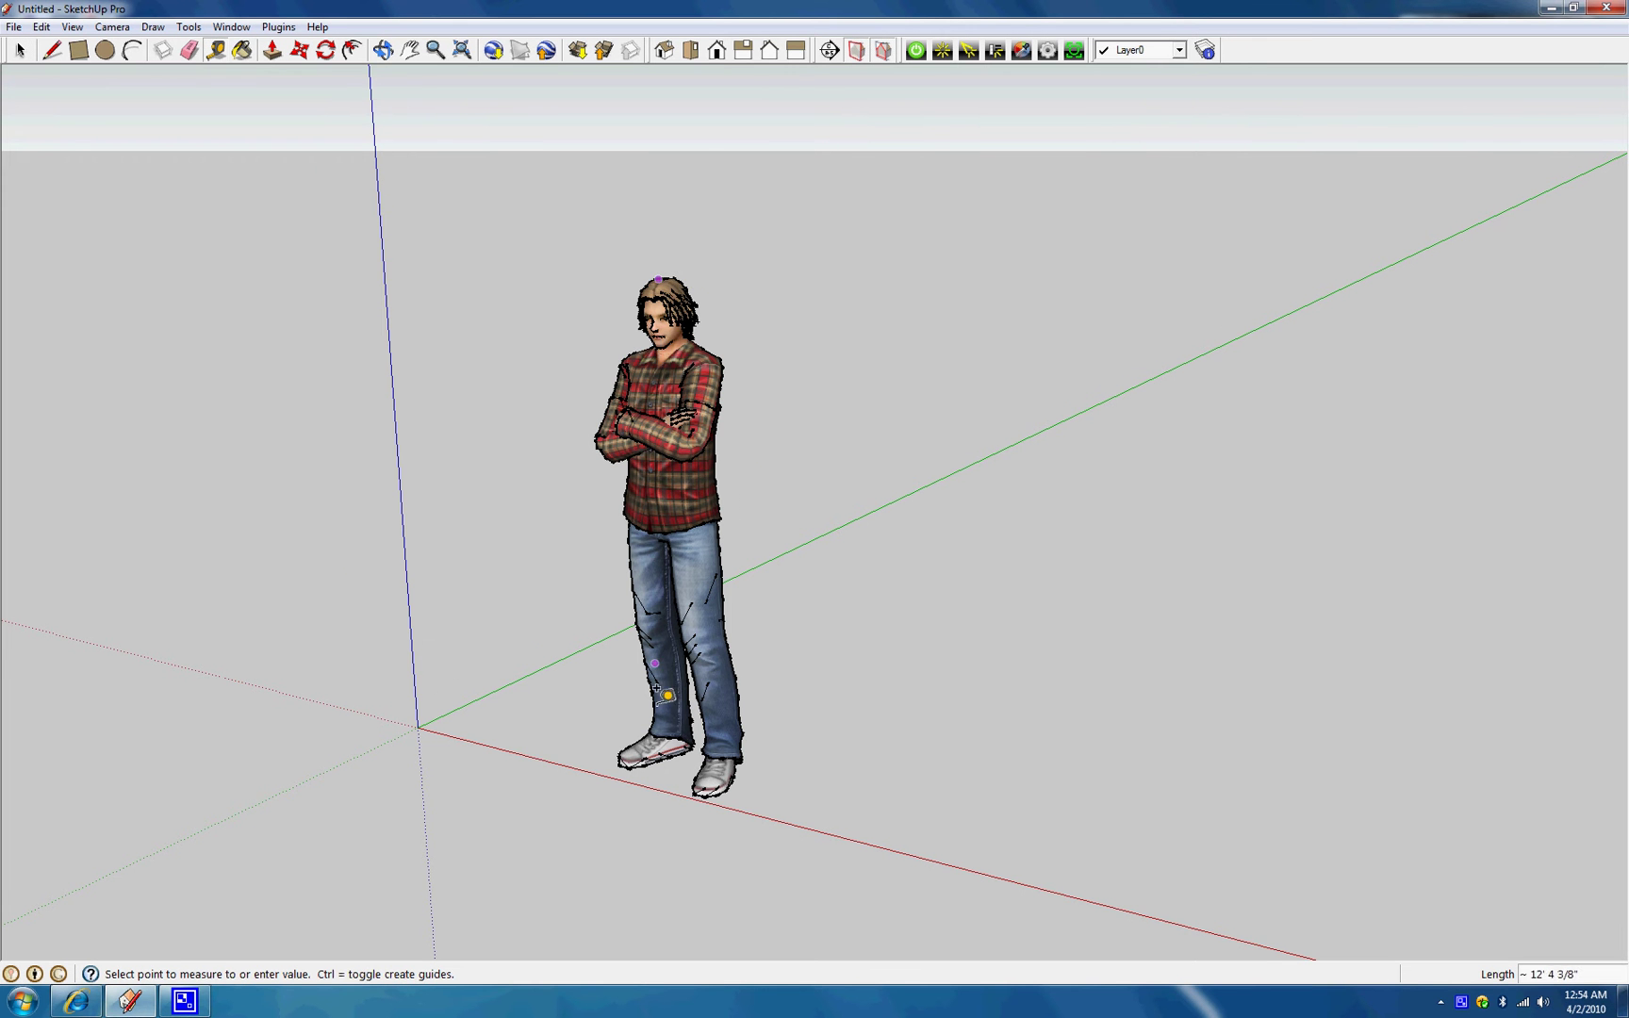
pyautogui.scroll(2, 660, 705)
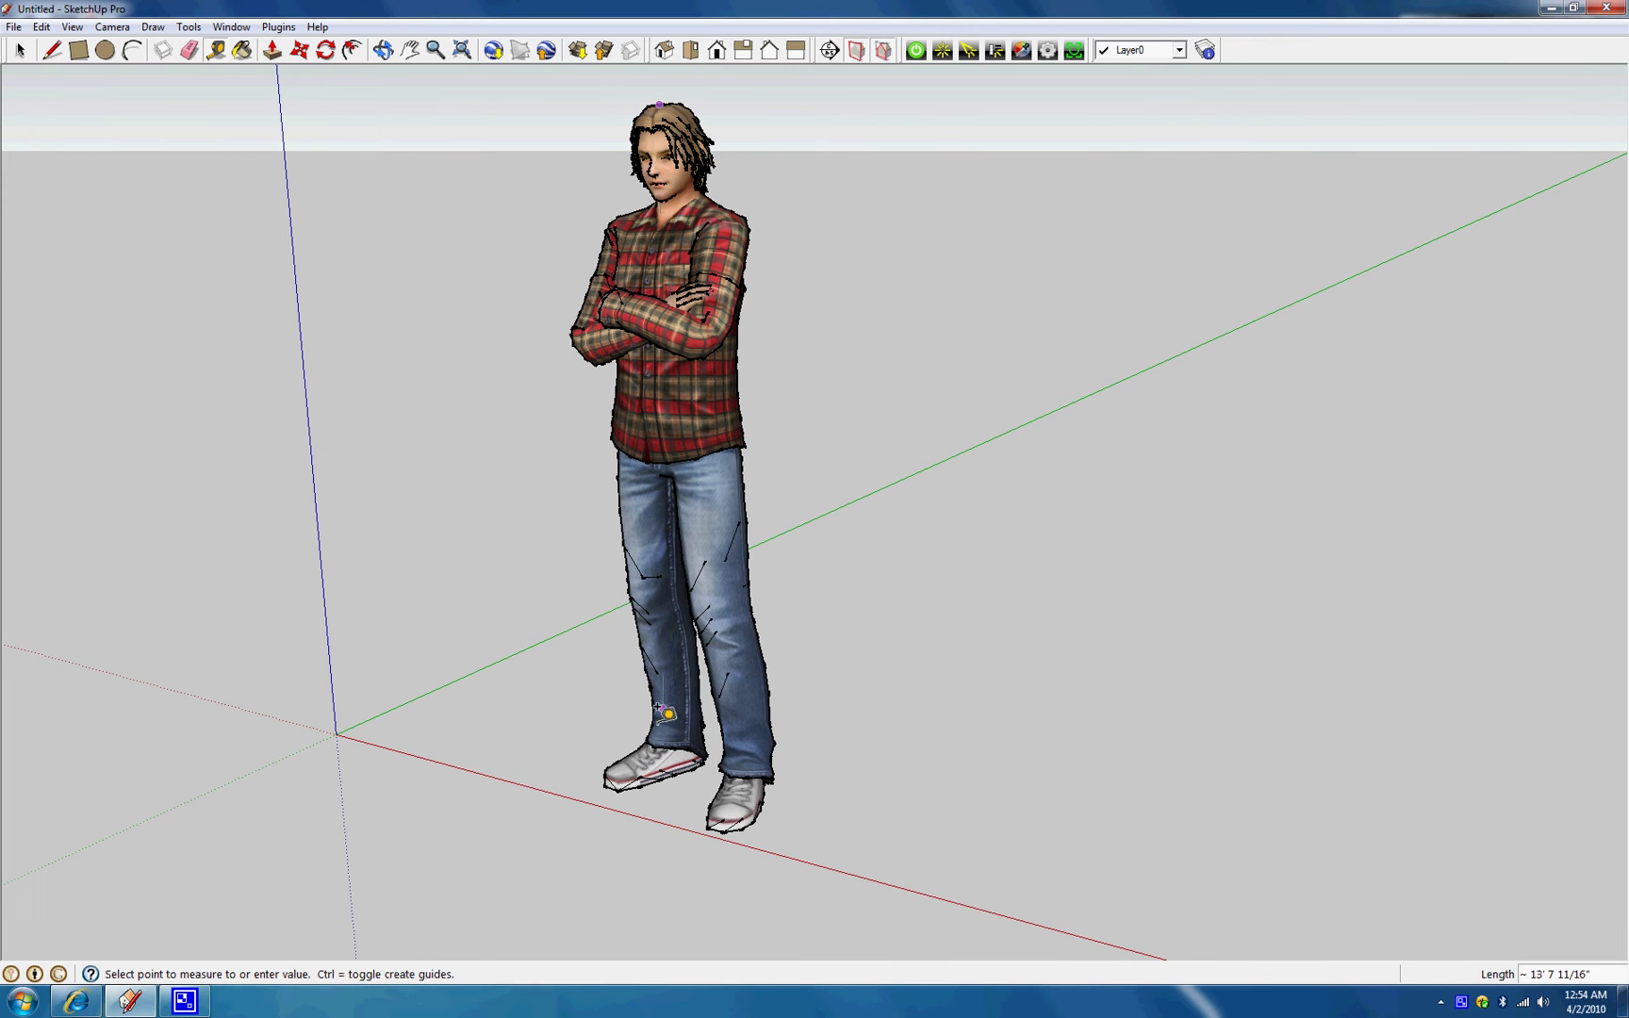
pyautogui.click(681, 768)
pyautogui.press('space')
# Select the man and try stretching him with the Scale tool, first along the blue axis and then along the red axis.
pyautogui.moveTo(716, 563); pyautogui.dragTo(685, 558, button='middle')
pyautogui.scroll(-2, 686, 443)
pyautogui.moveTo(686, 443); pyautogui.dragTo(592, 415, button='middle')
pyautogui.moveTo(603, 323); pyautogui.dragTo(666, 411, button='middle')
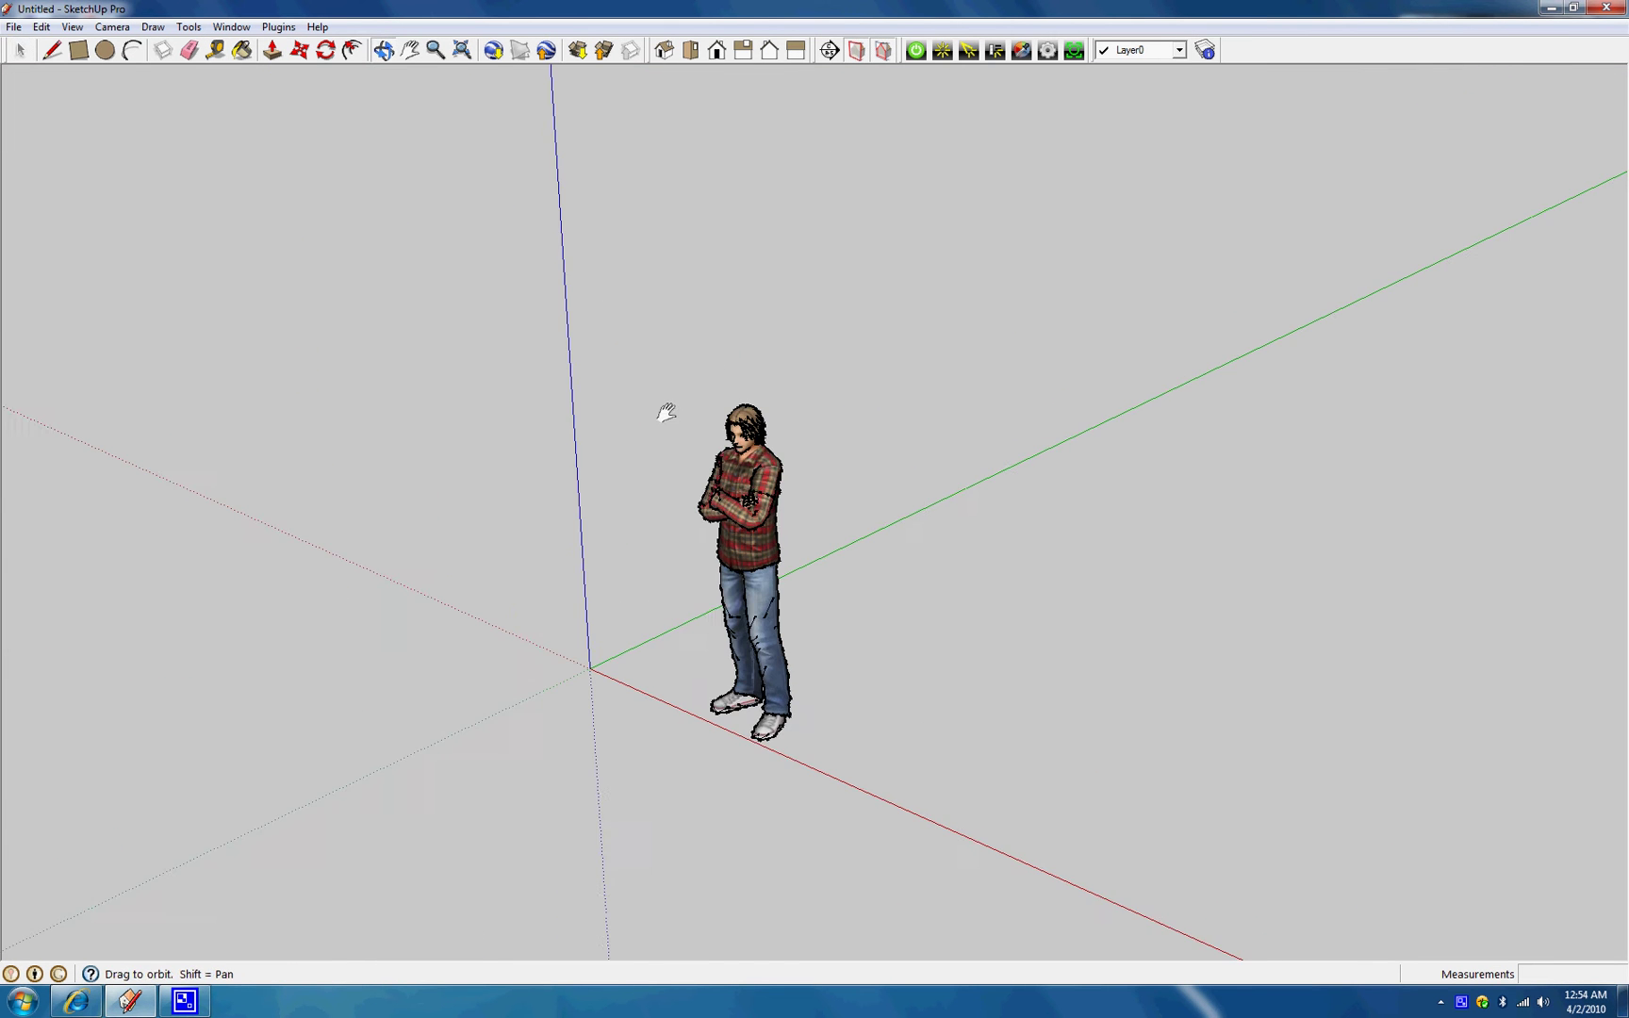
pyautogui.scroll(1, 713, 500)
pyautogui.scroll(2, 734, 567)
pyautogui.keyDown('shift'); pyautogui.moveTo(735, 609); pyautogui.dragTo(734, 567, button='middle'); pyautogui.keyUp('shift')
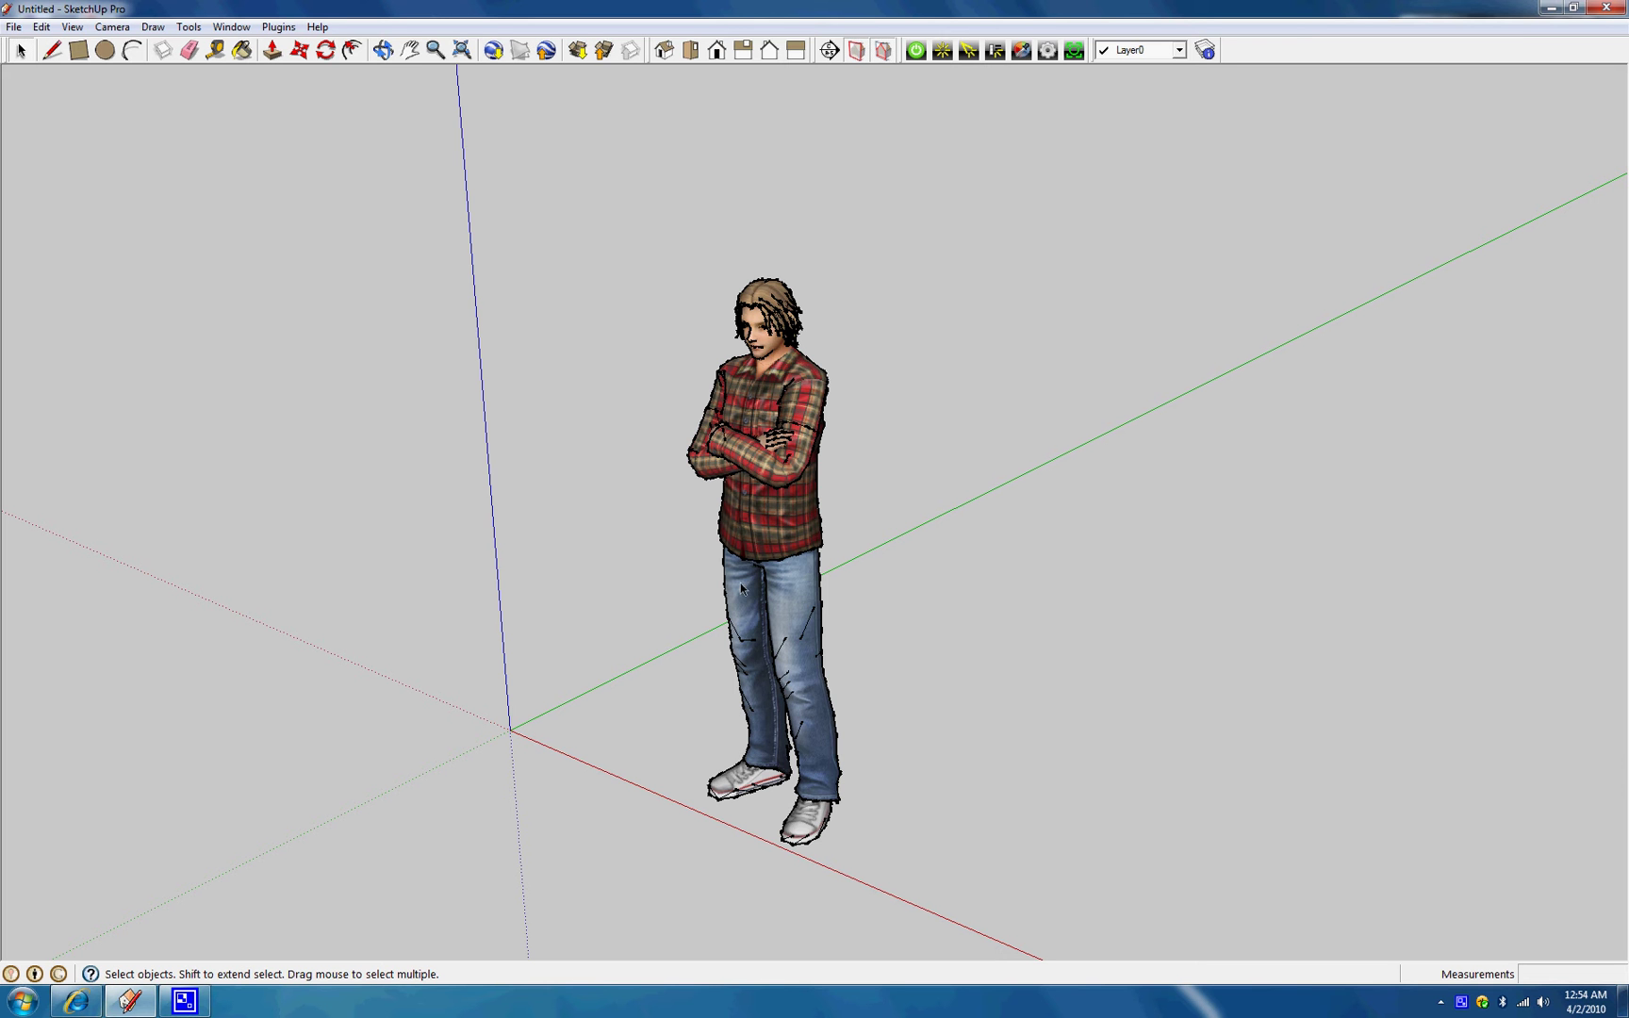
pyautogui.click(768, 507)
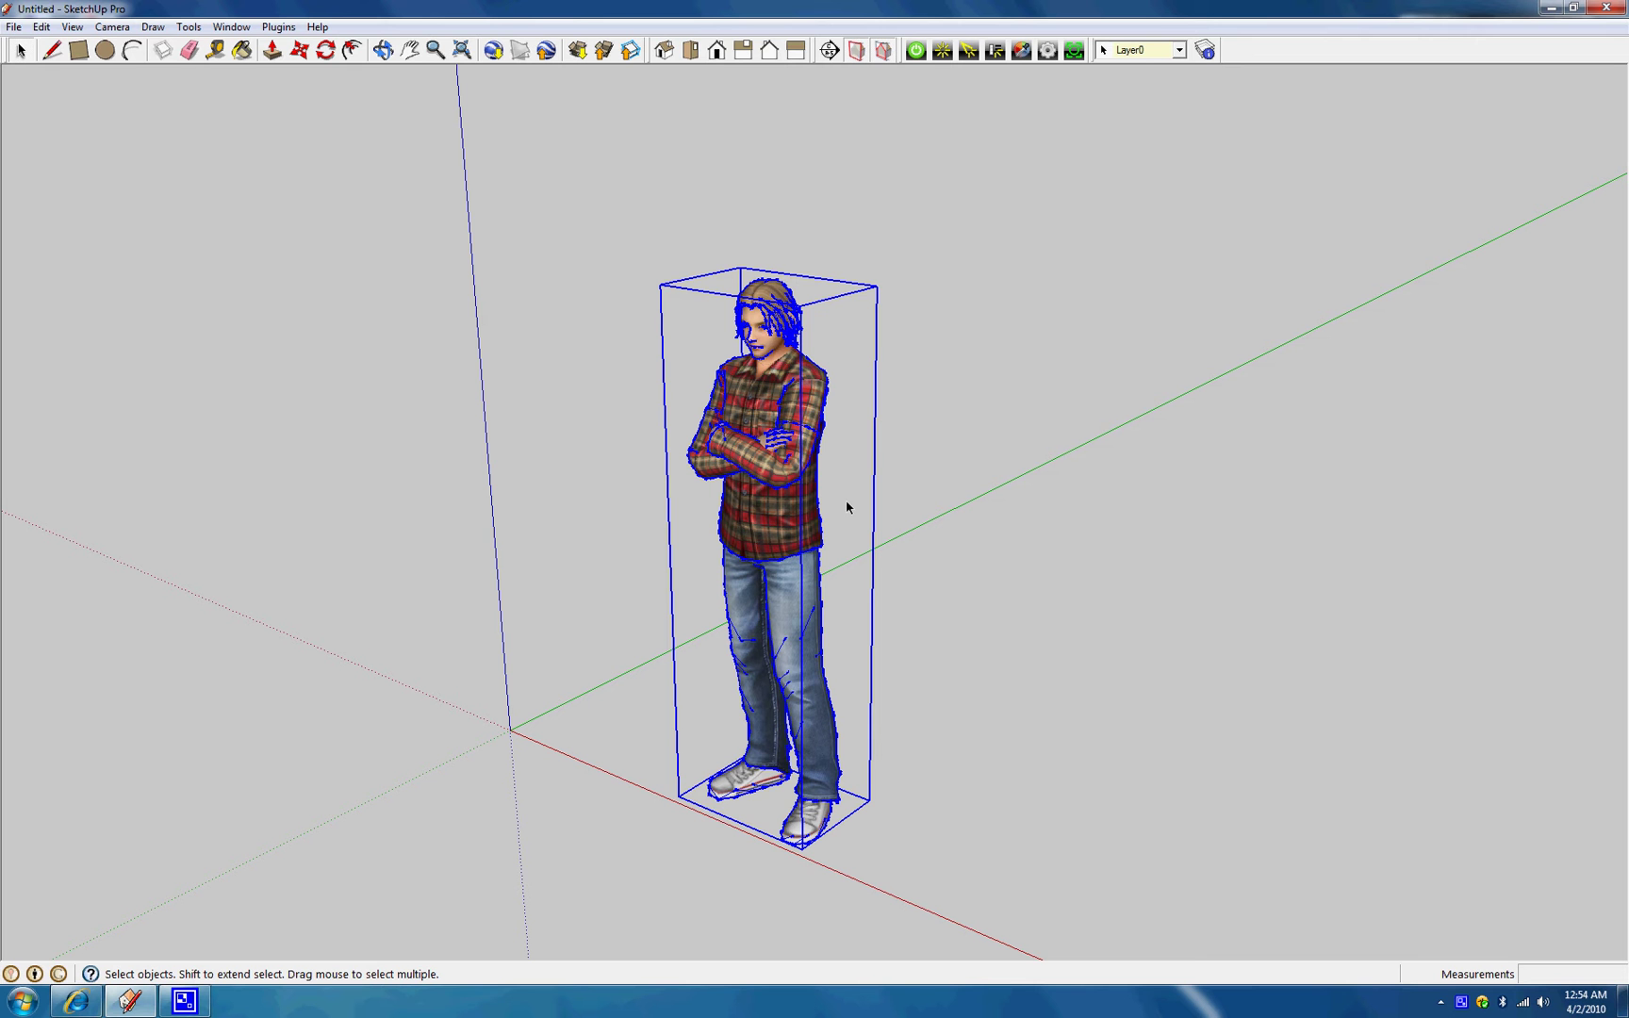
pyautogui.press('s')
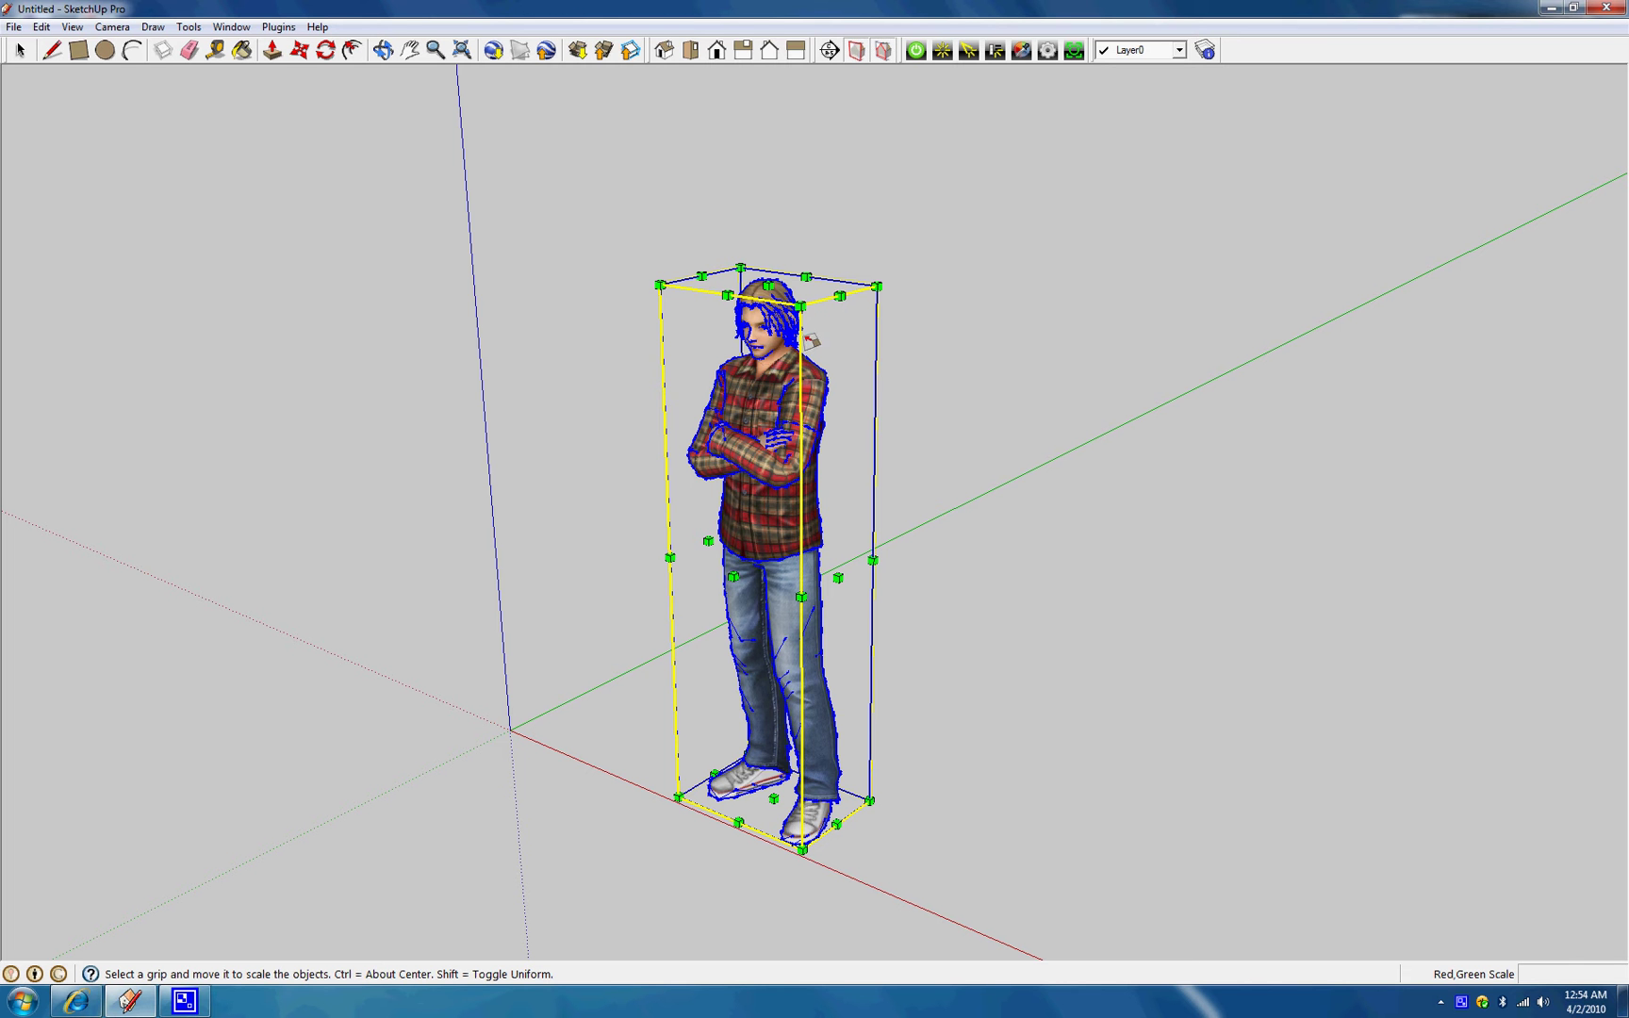
pyautogui.moveTo(785, 326); pyautogui.dragTo(903, 441, button='middle')
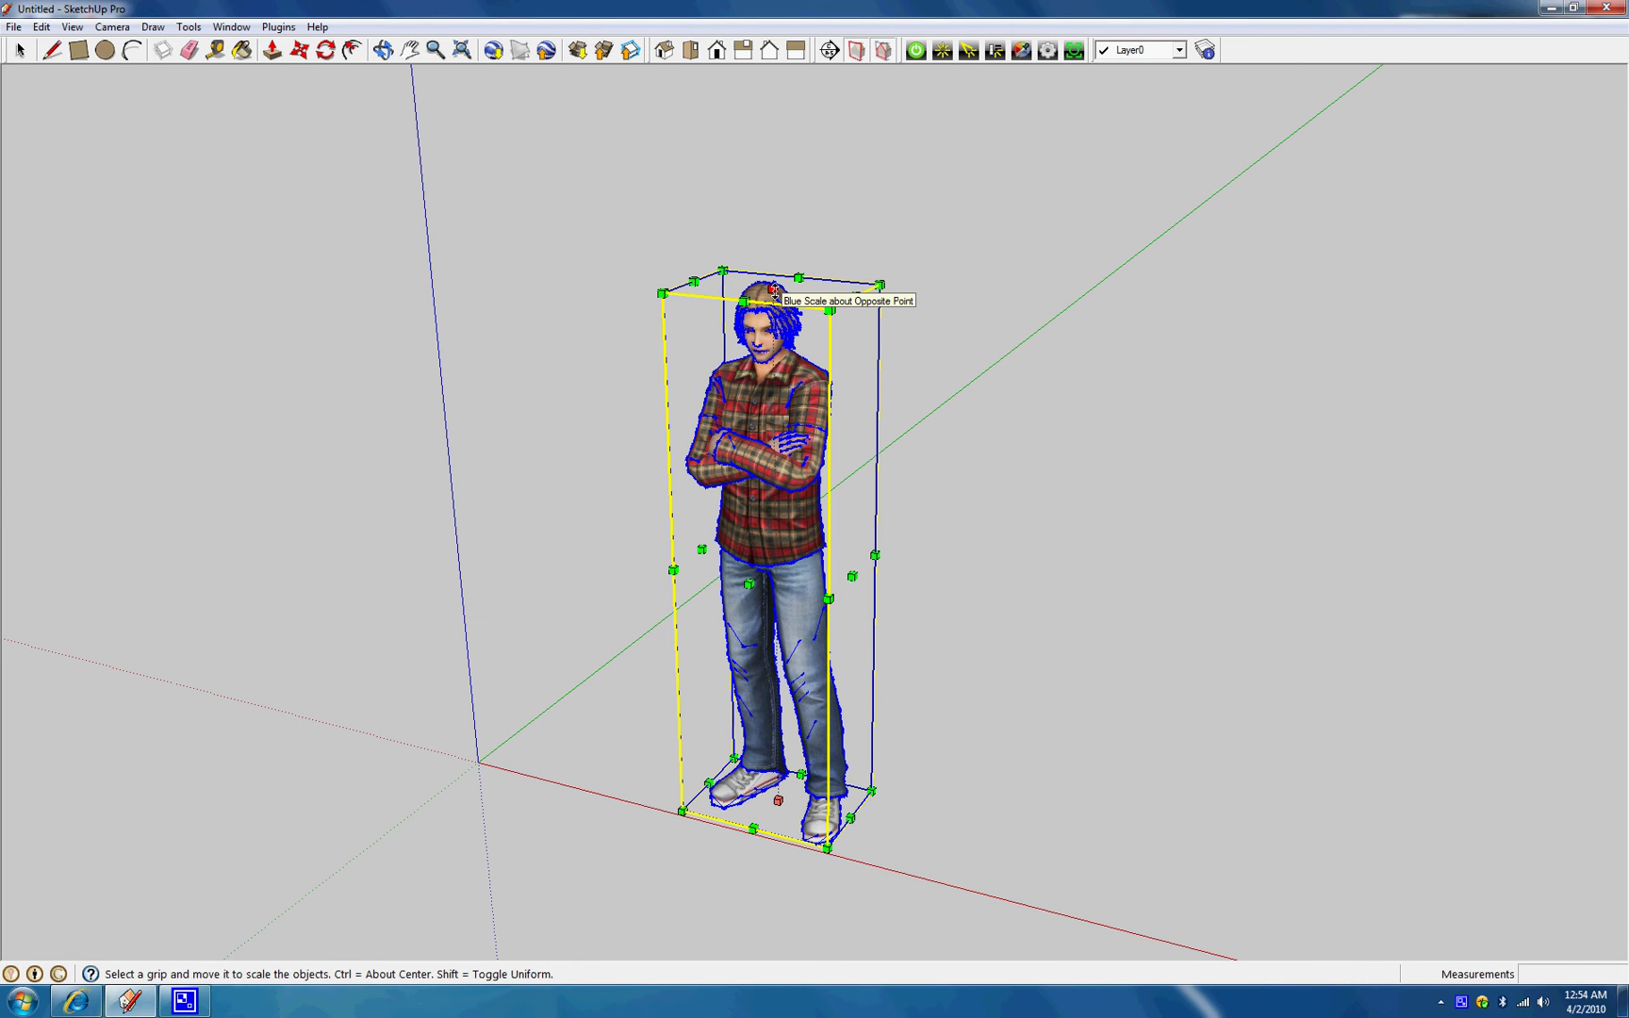
pyautogui.moveTo(773, 291)
pyautogui.mouseDown()
pyautogui.moveTo(775, 665)
pyautogui.moveTo(763, 198)
pyautogui.moveTo(760, 260)
pyautogui.mouseUp()
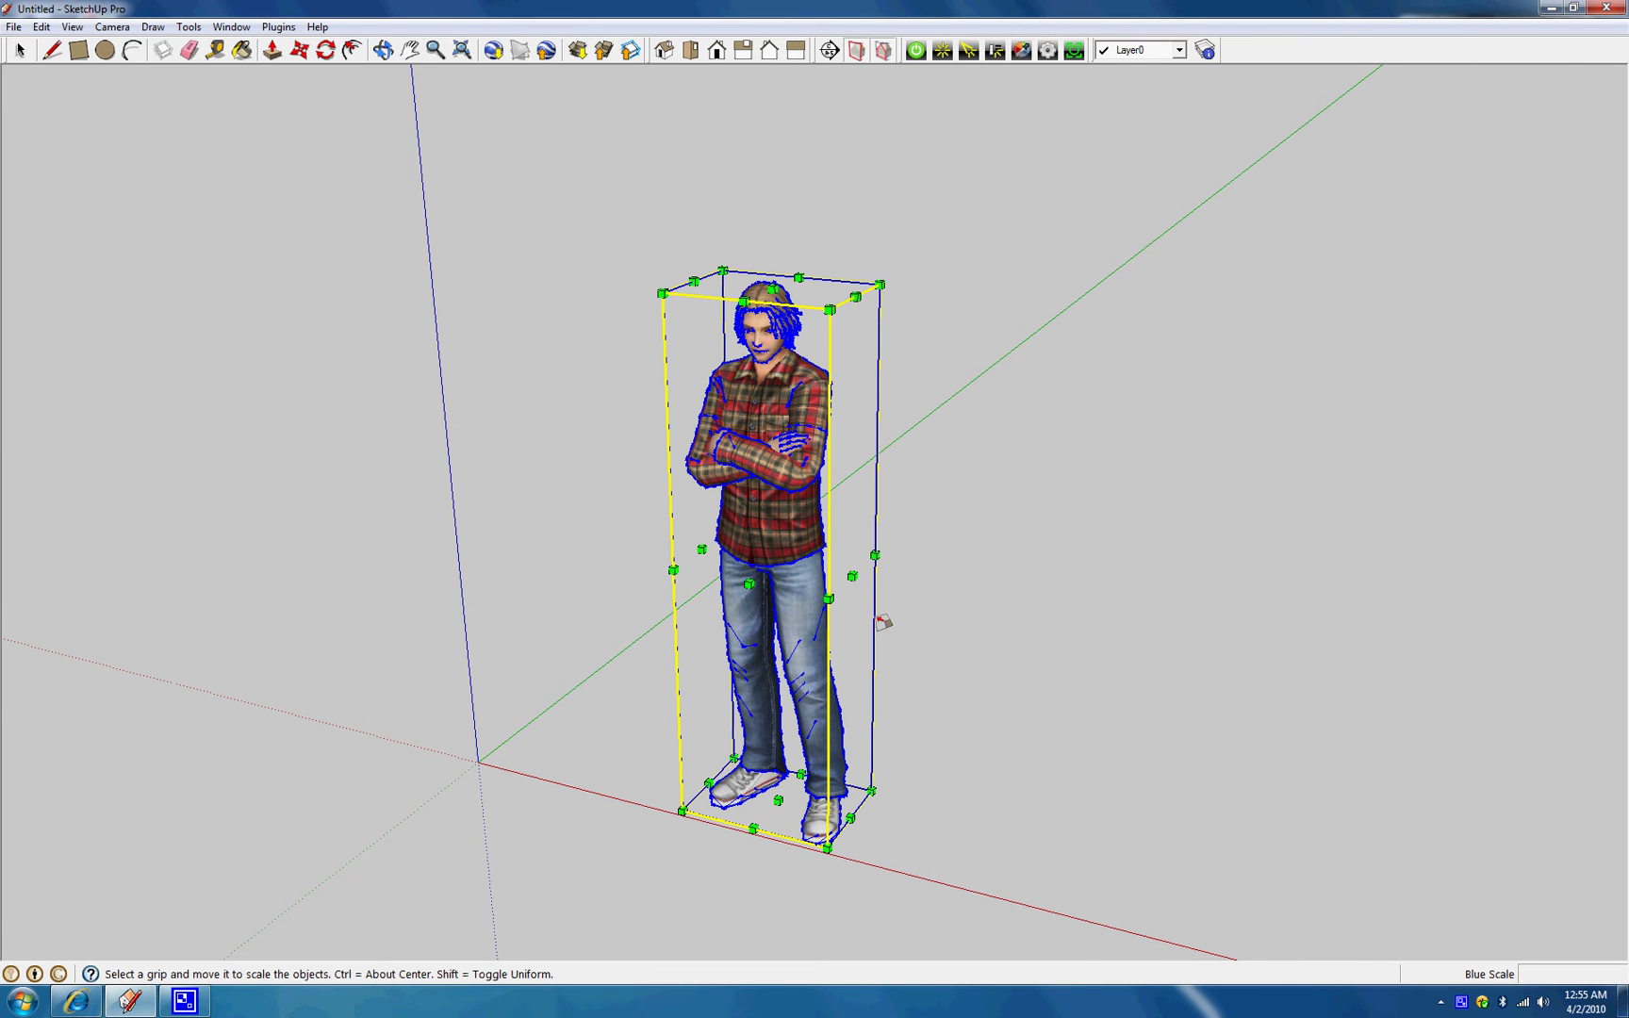
pyautogui.moveTo(841, 576); pyautogui.dragTo(1003, 465)
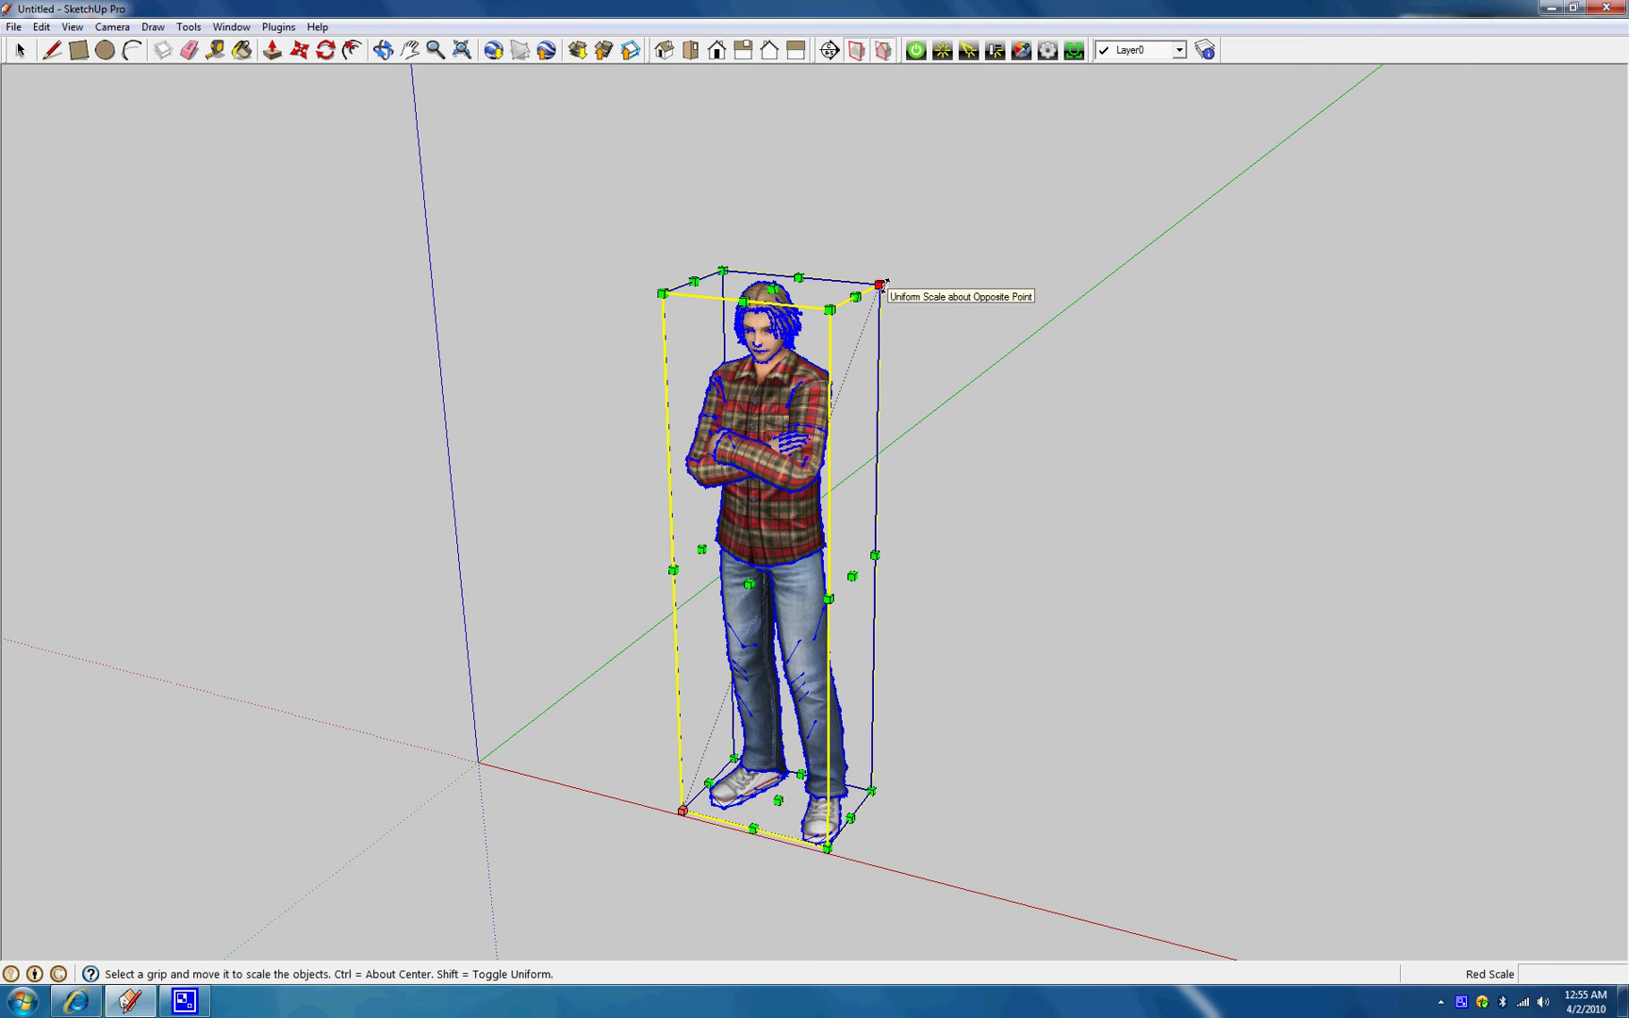
# Scale the man uniformly about the opposite corner to a factor of about 0.50.
pyautogui.press('o')
pyautogui.moveTo(940, 335); pyautogui.dragTo(952, 370)
pyautogui.press('s')
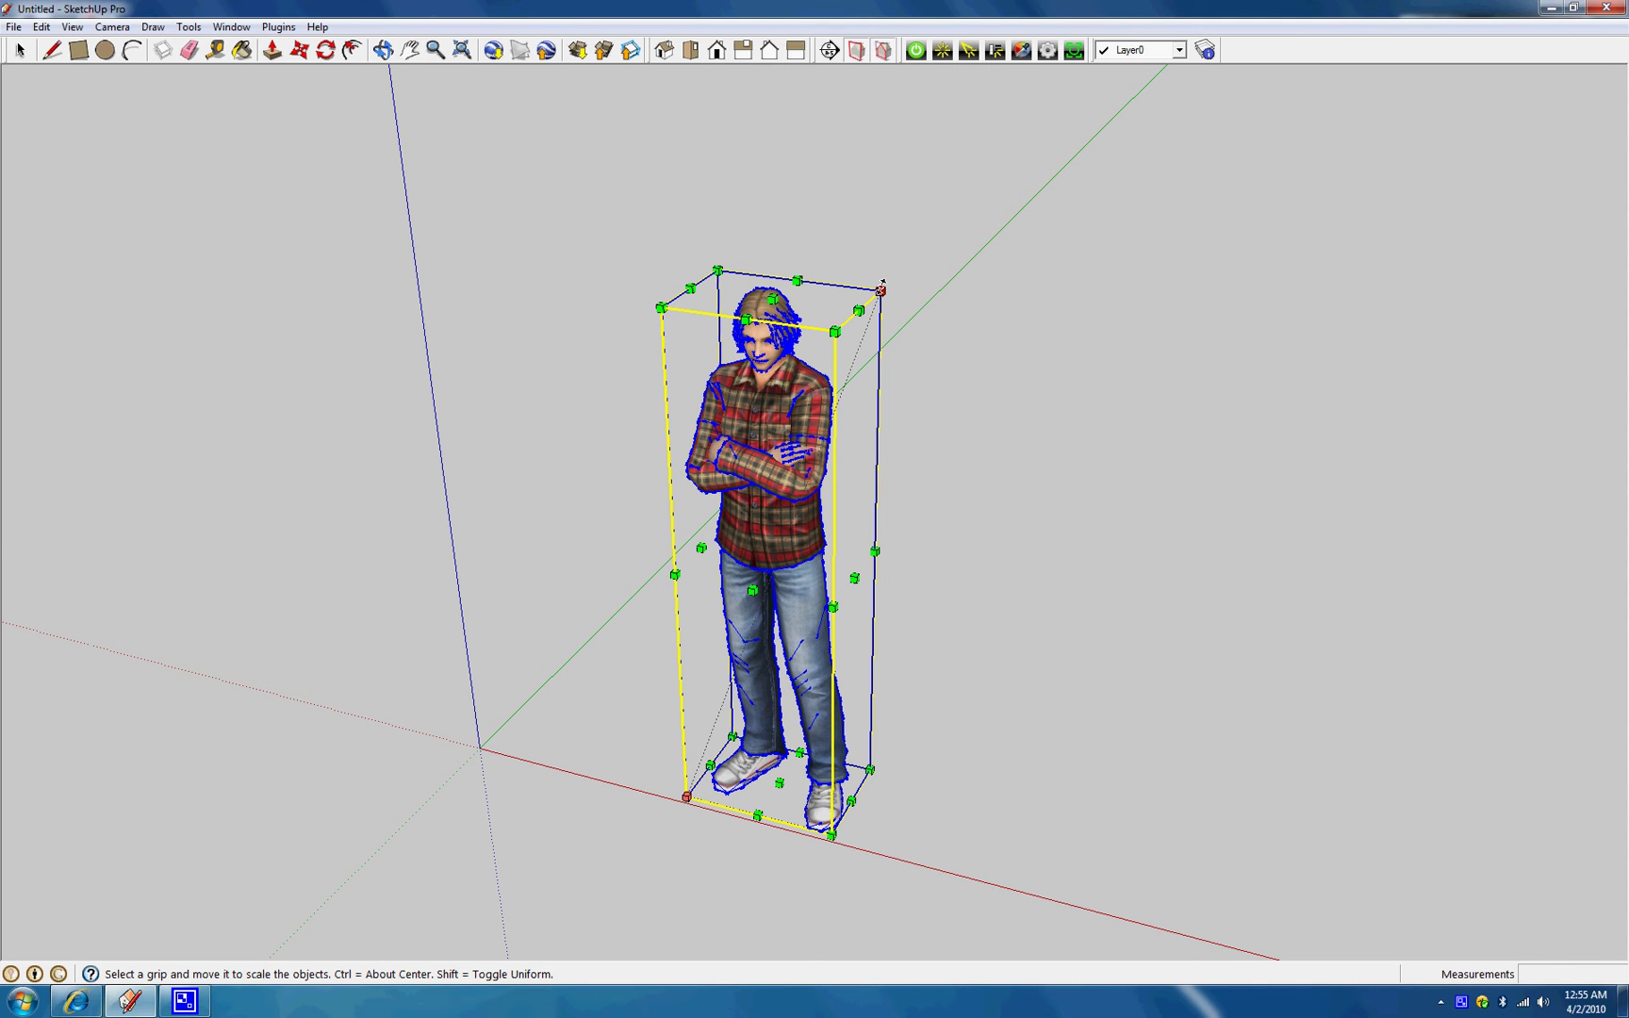
pyautogui.moveTo(882, 288); pyautogui.dragTo(870, 616)
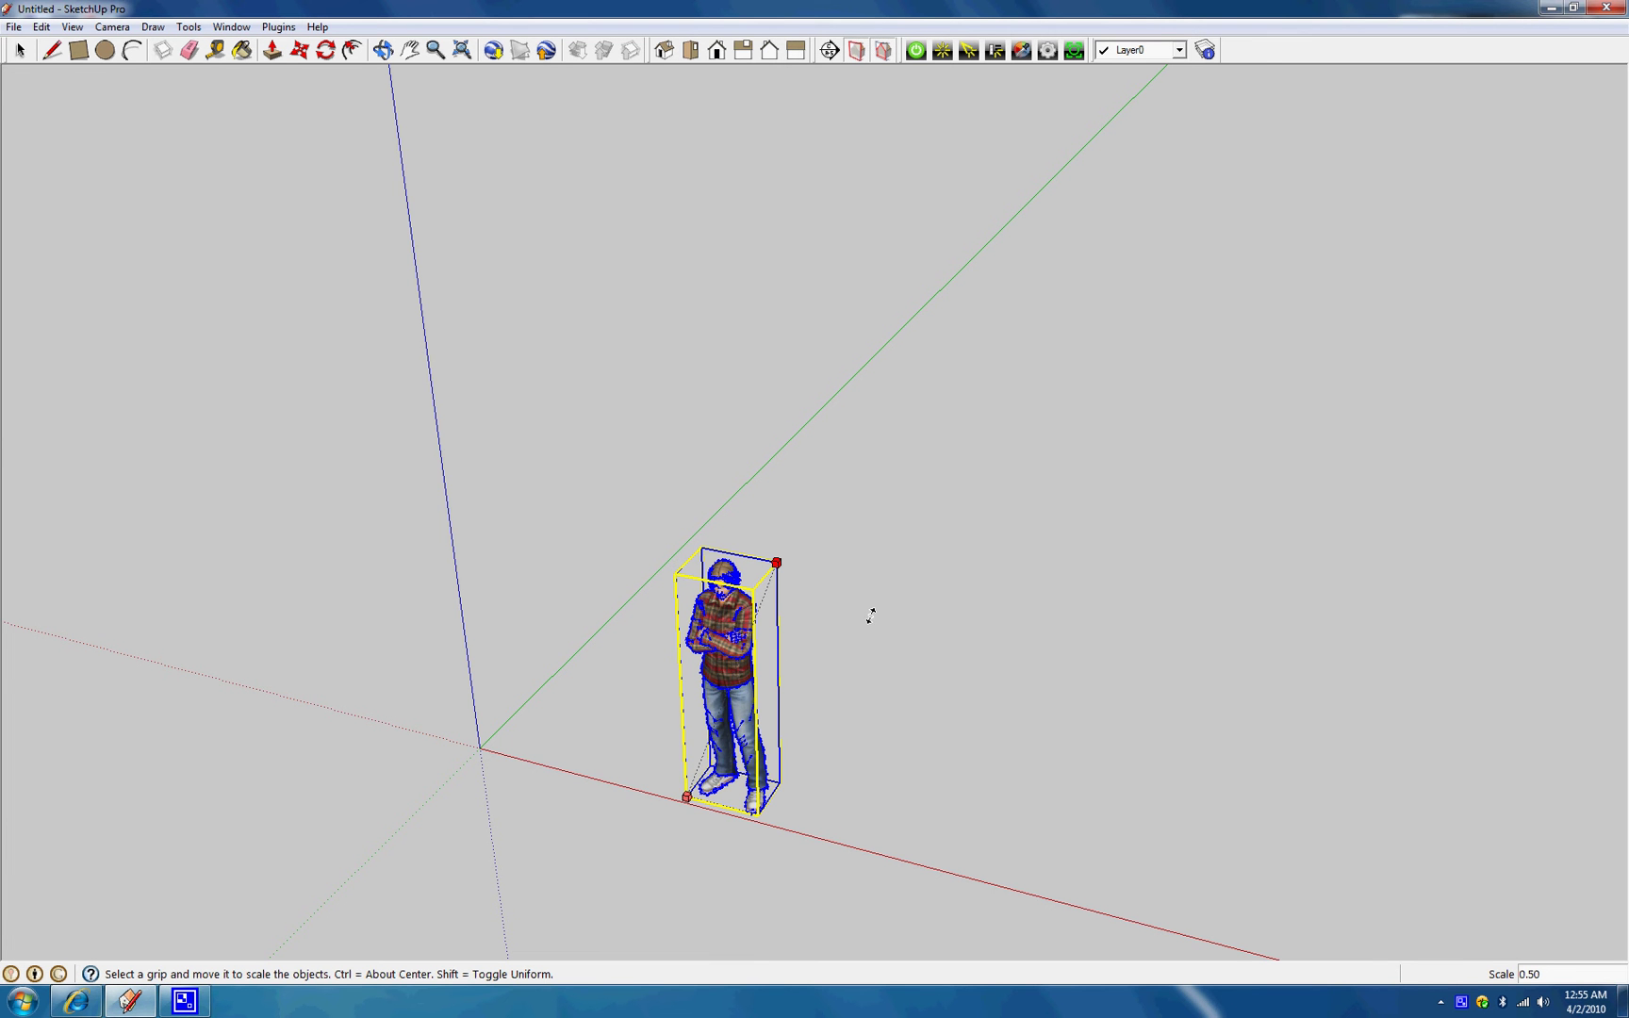
pyautogui.moveTo(870, 616); pyautogui.dragTo(880, 619)
# Measure the half-scaled man's height from head to feet.
pyautogui.moveTo(610, 756); pyautogui.dragTo(625, 717, button='middle')
pyautogui.scroll(2, 625, 717)
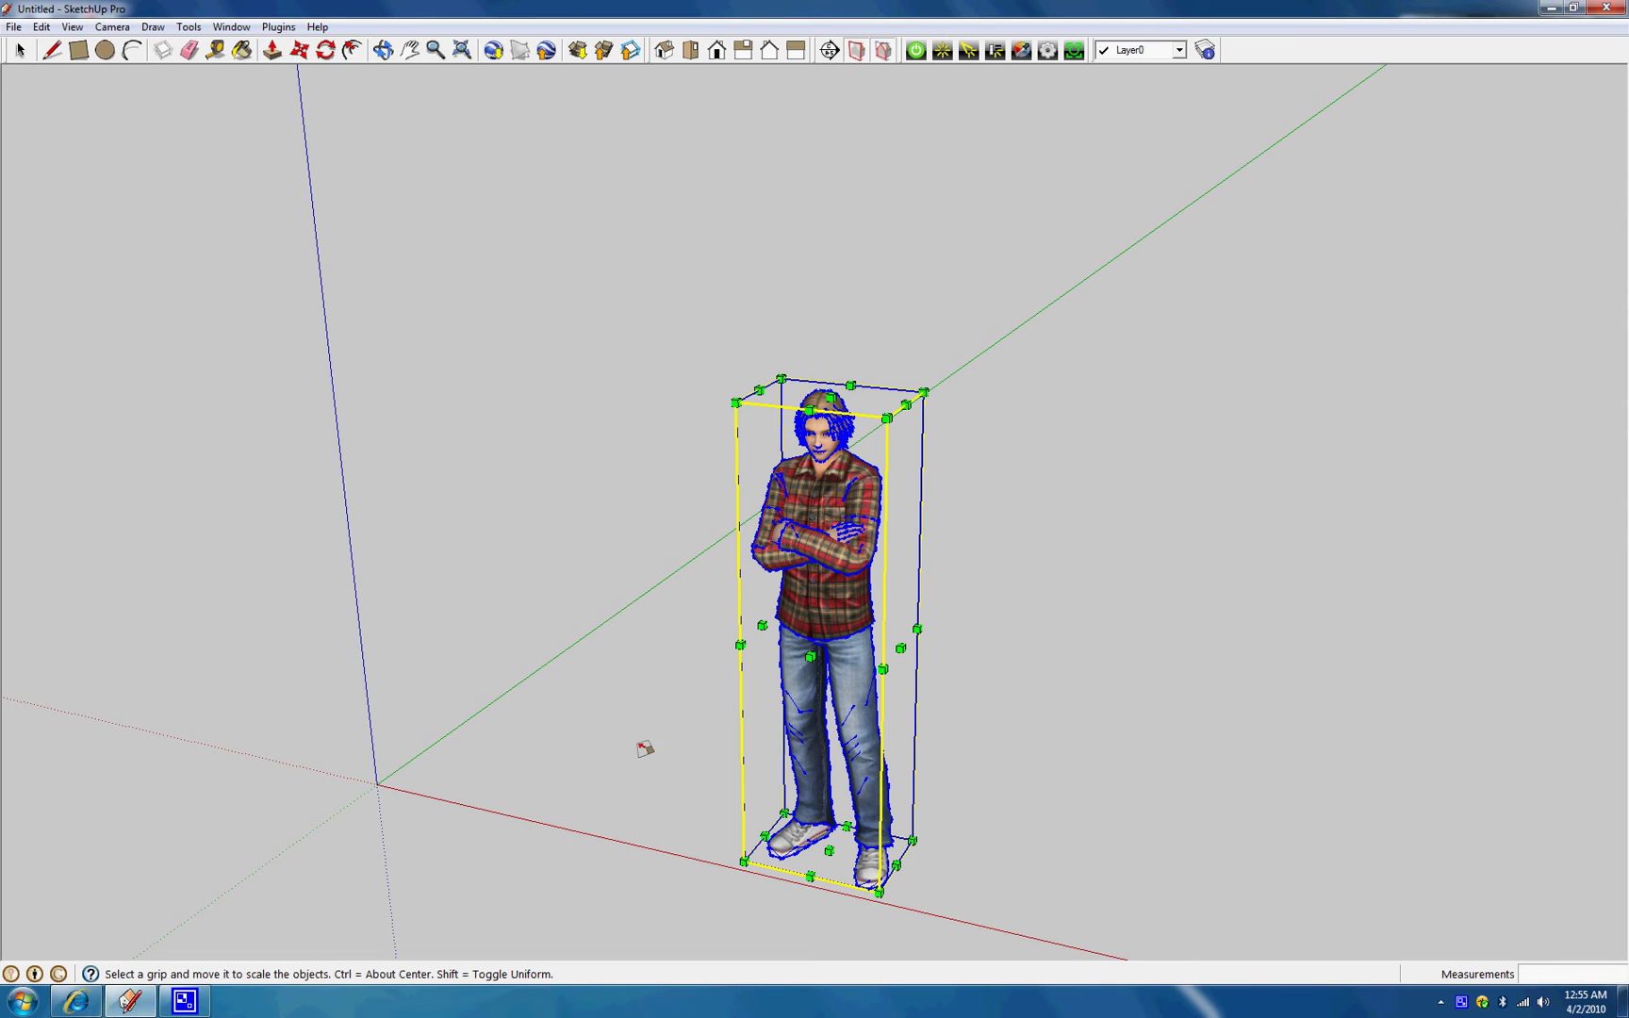
pyautogui.click(218, 52)
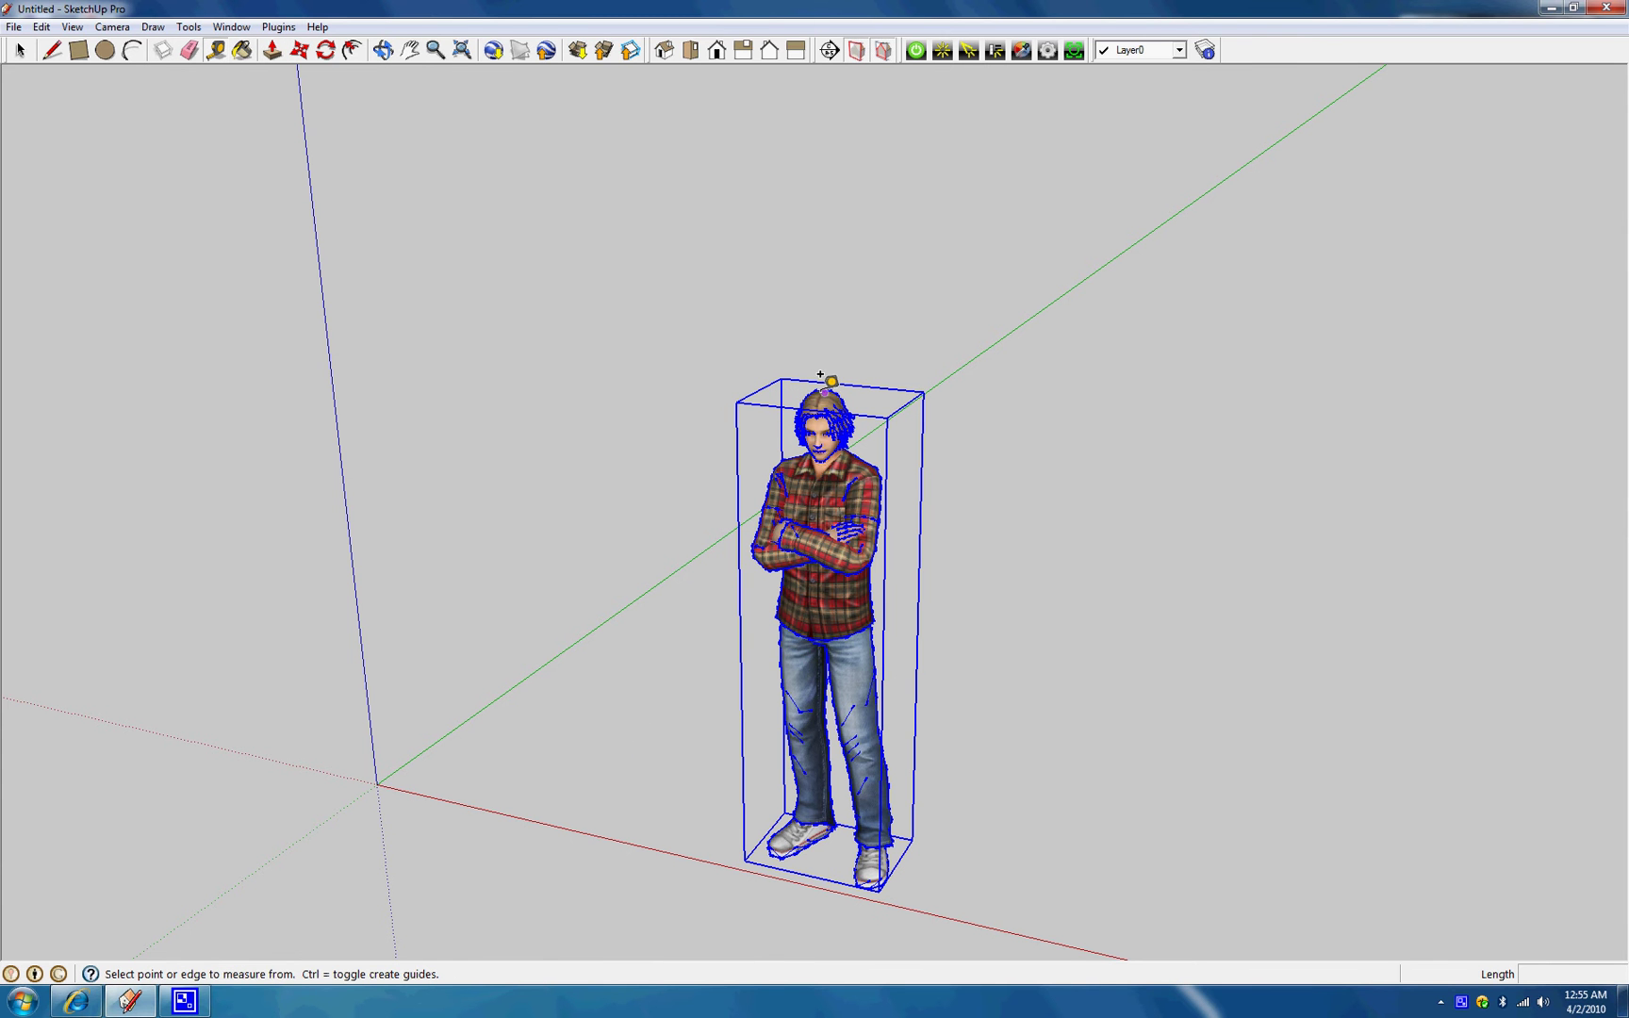
pyautogui.click(825, 392)
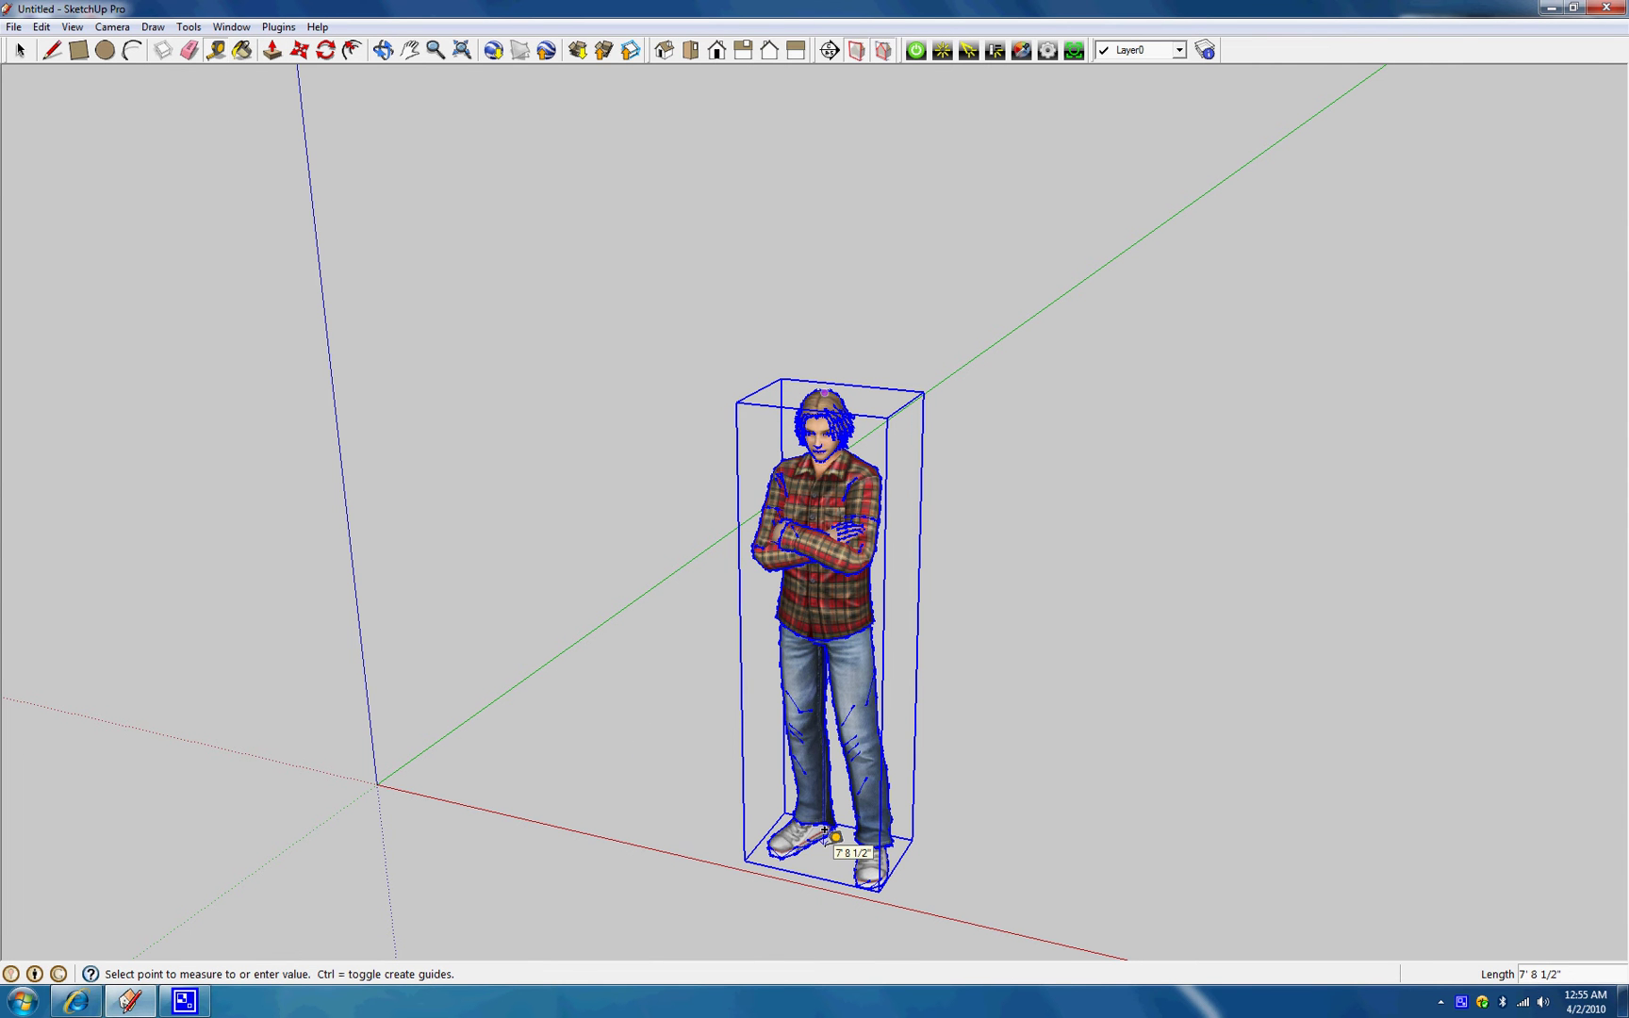
pyautogui.click(825, 830)
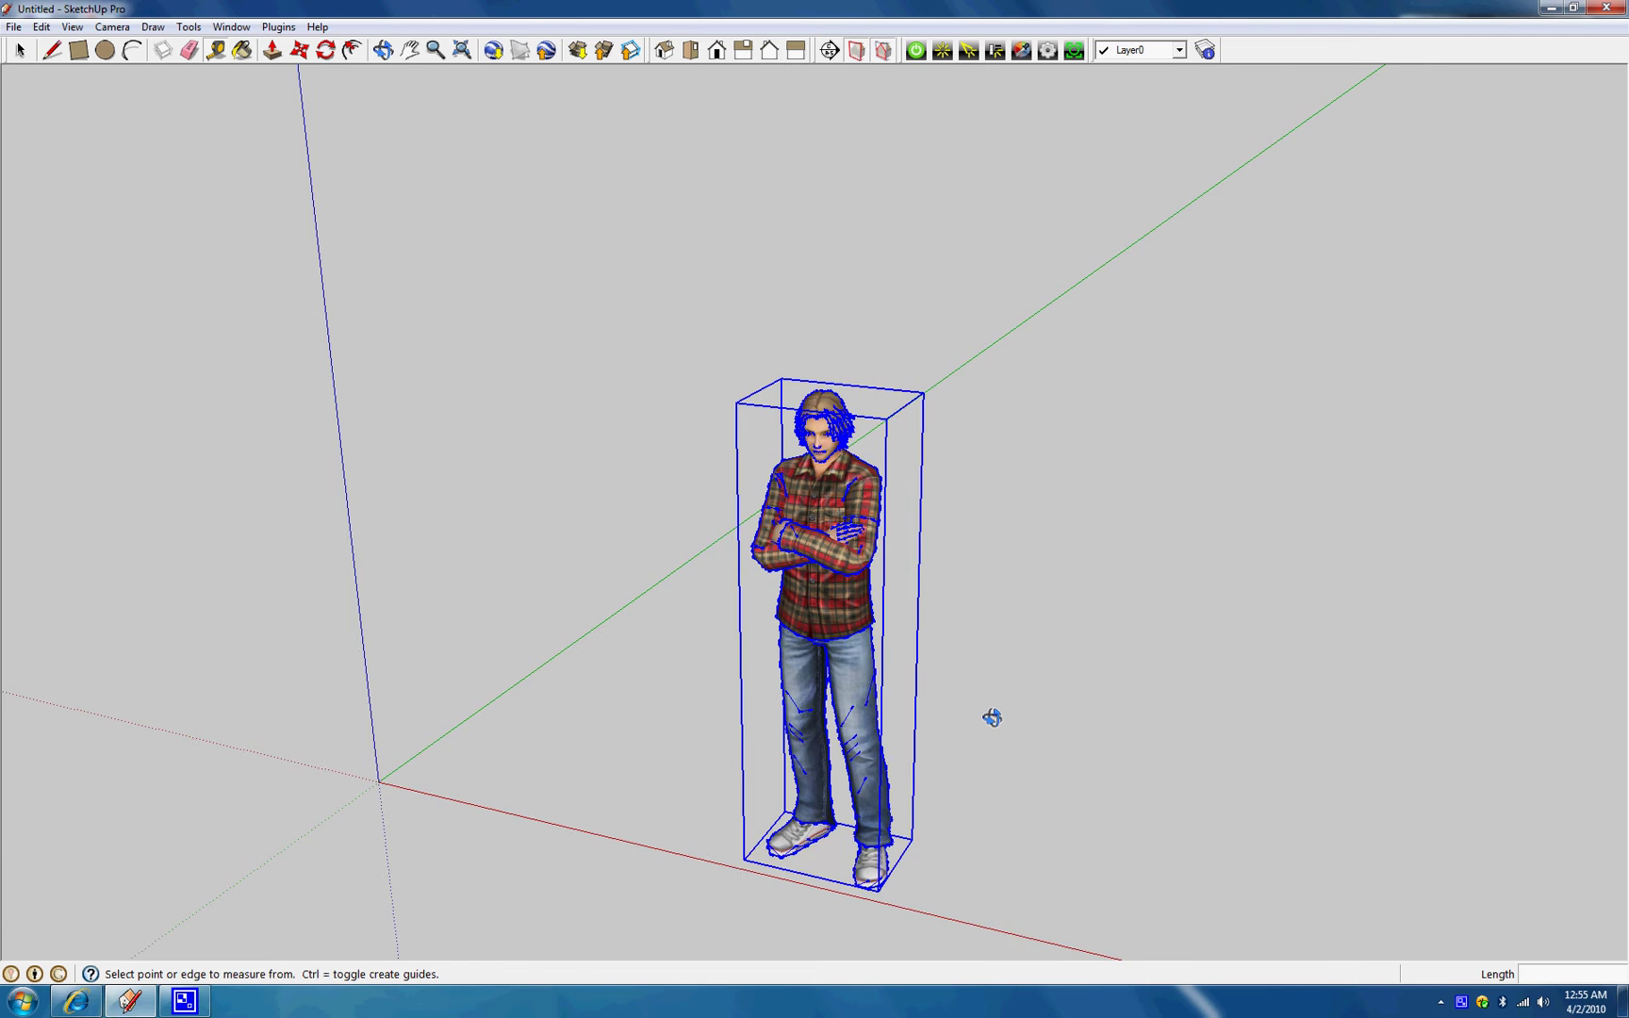
# Scale the man uniformly again about the opposite corner by a factor of 0.7.
pyautogui.scroll(-1, 989, 713)
pyautogui.scroll(1, 931, 658)
pyautogui.scroll(-1, 938, 698)
pyautogui.moveTo(938, 697); pyautogui.dragTo(932, 669, button='middle')
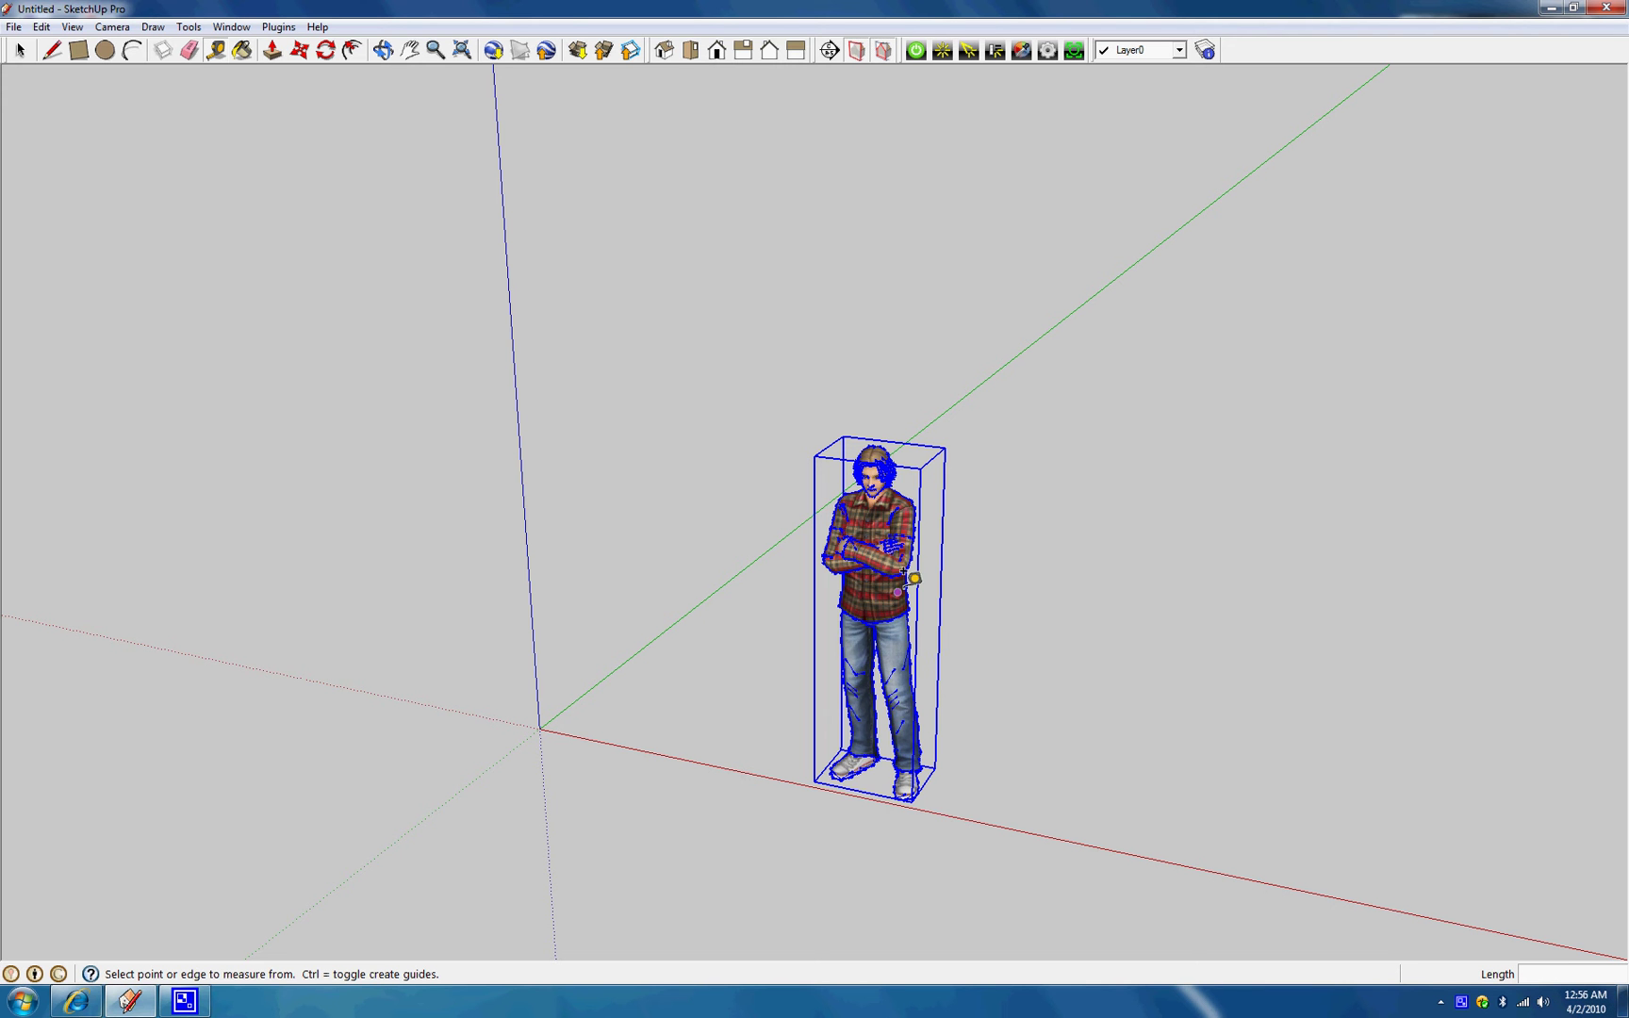
pyautogui.press('s')
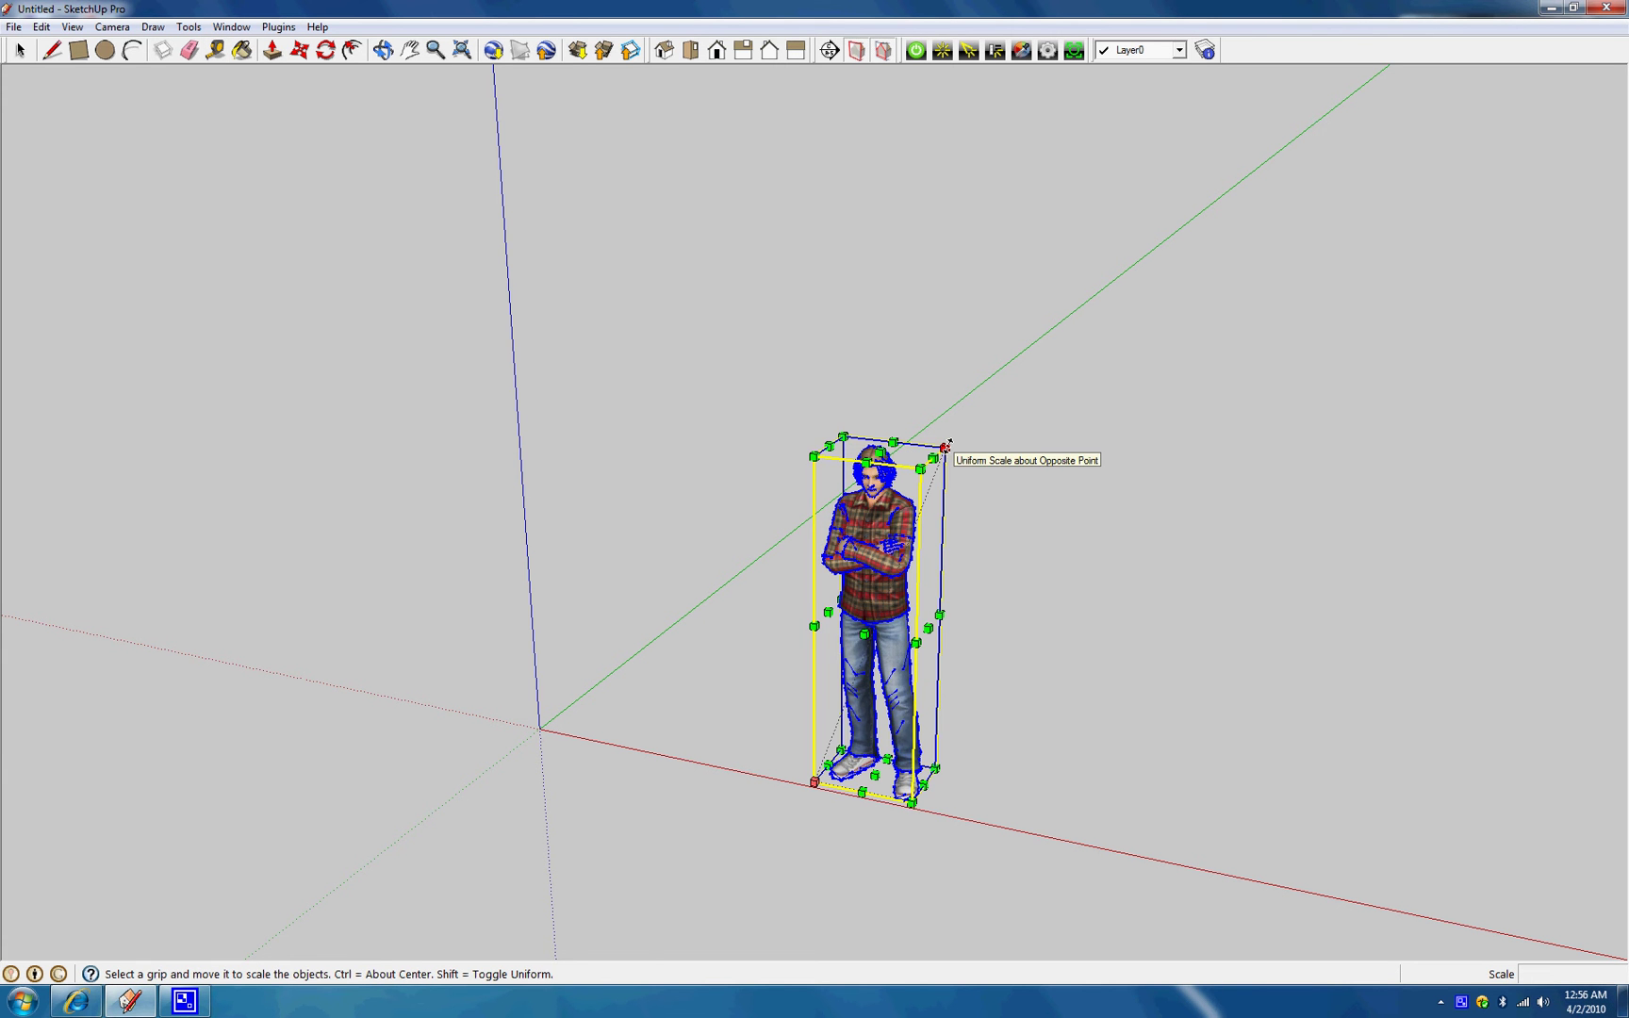
pyautogui.moveTo(947, 445); pyautogui.dragTo(946, 438)
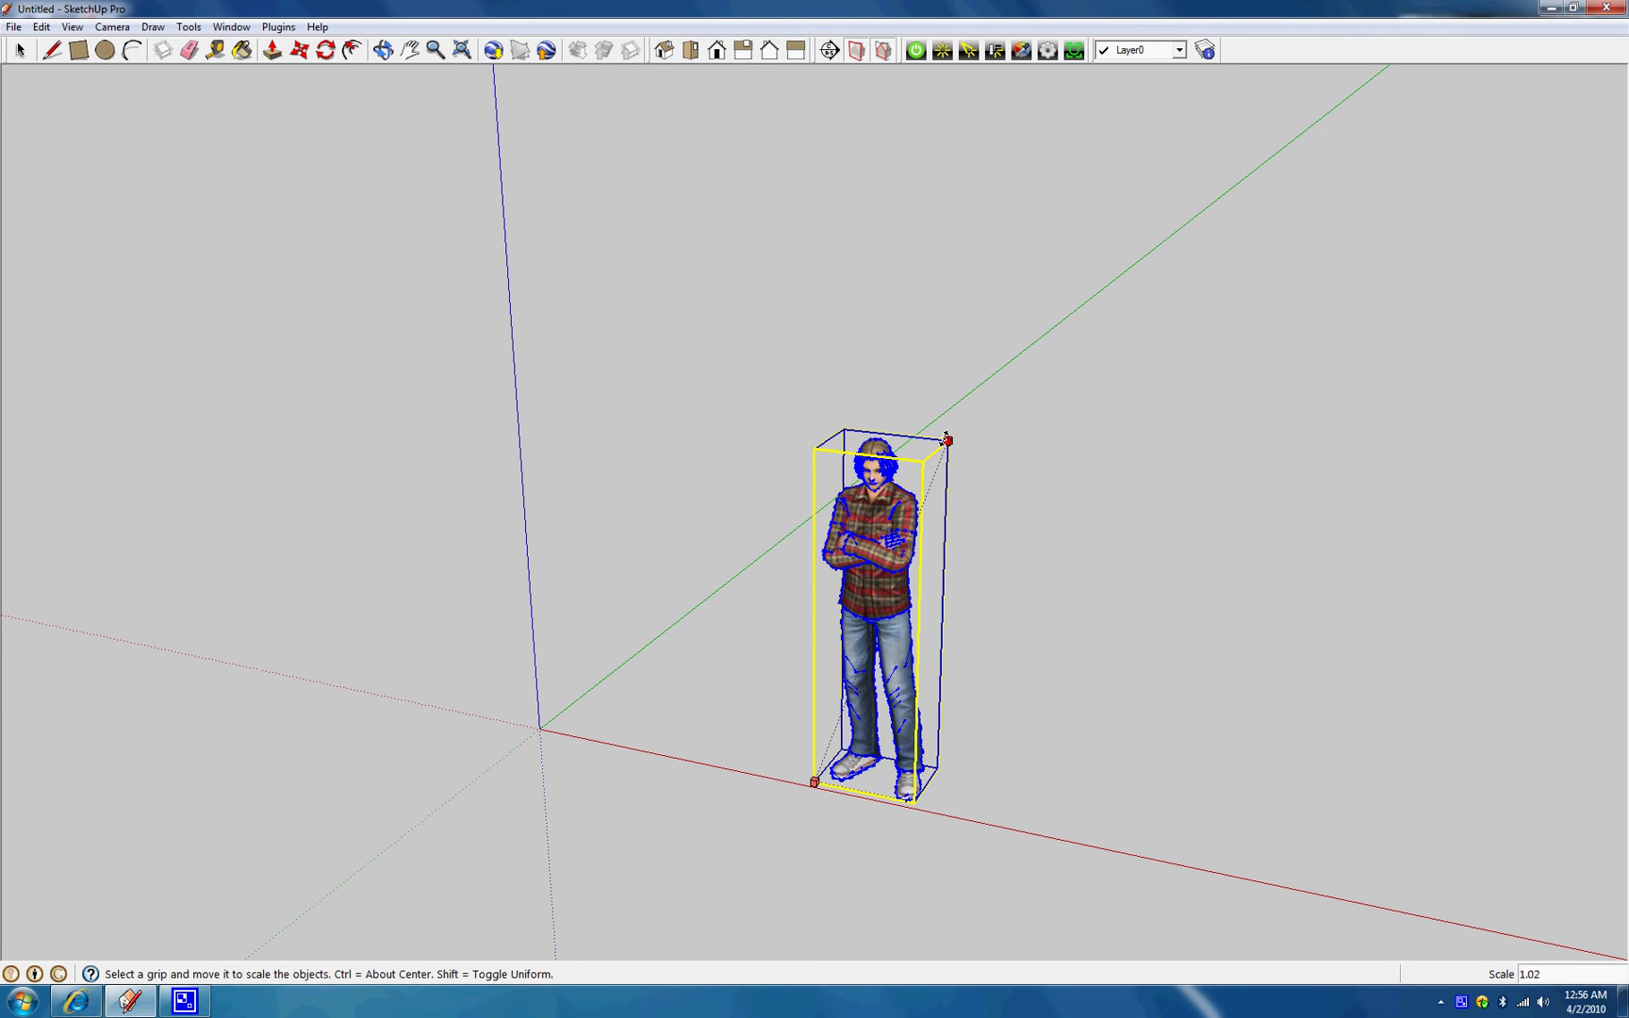
pyautogui.write('.7')
pyautogui.press('Return')
# Check the man's head-to-feet height after the 0.7 scaling and clear the selection.
pyautogui.scroll(4, 839, 826)
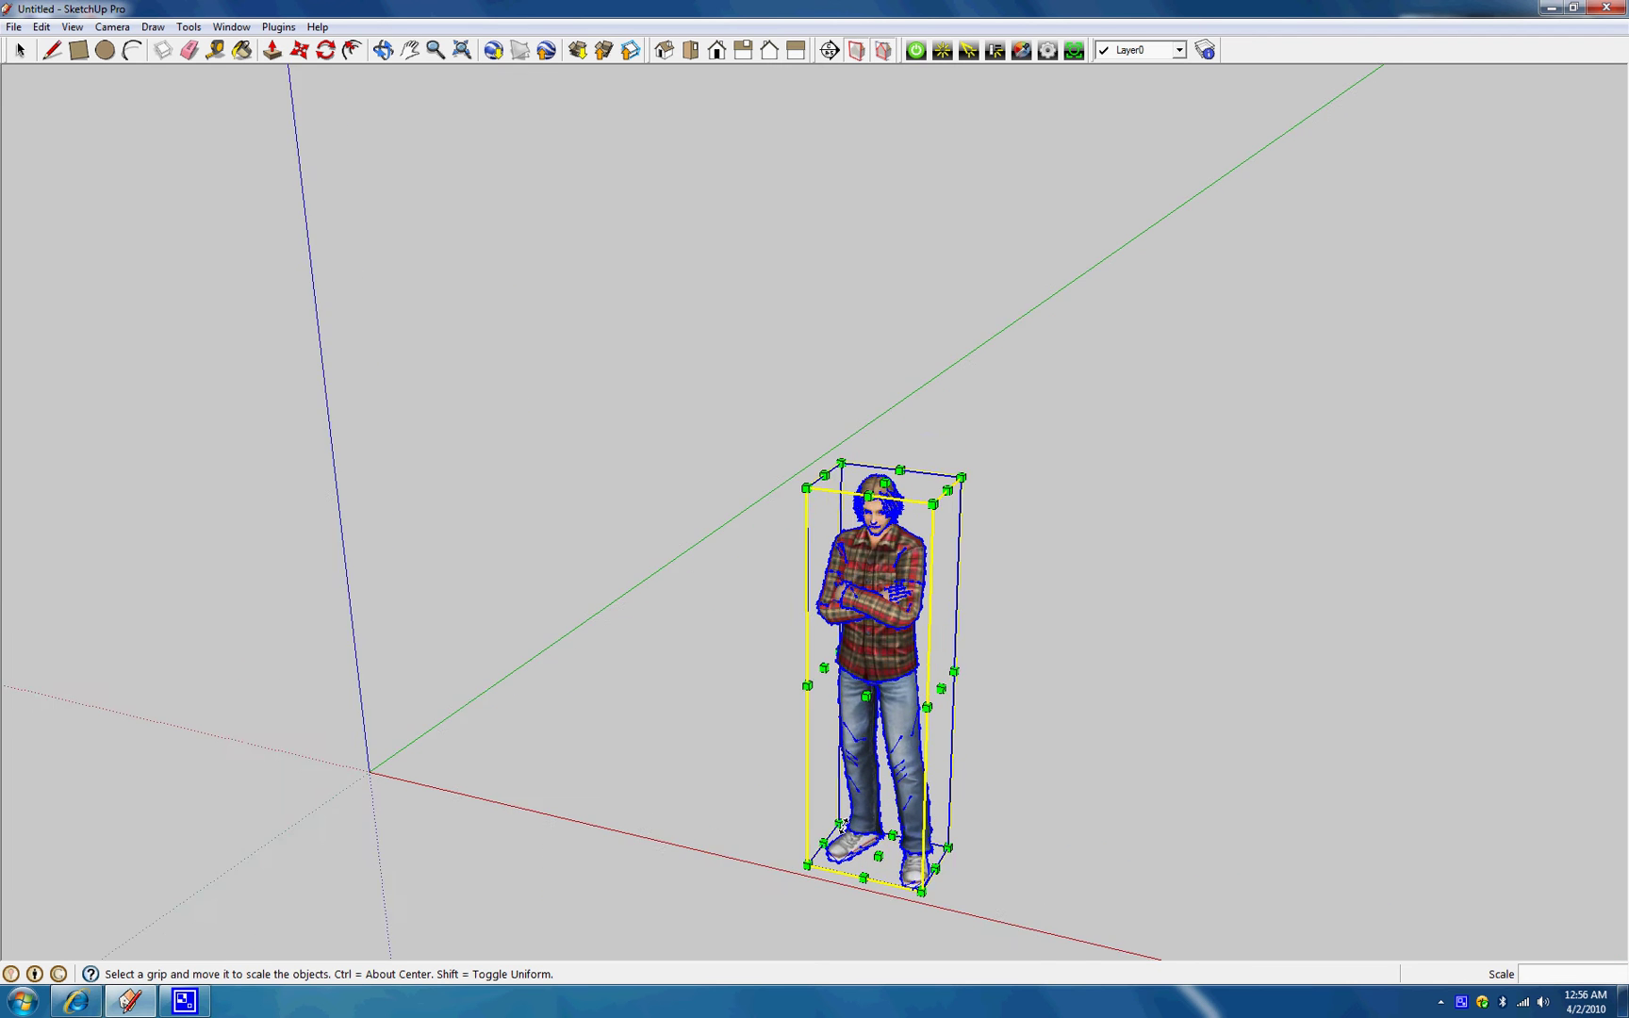
pyautogui.scroll(1, 839, 826)
pyautogui.press('t')
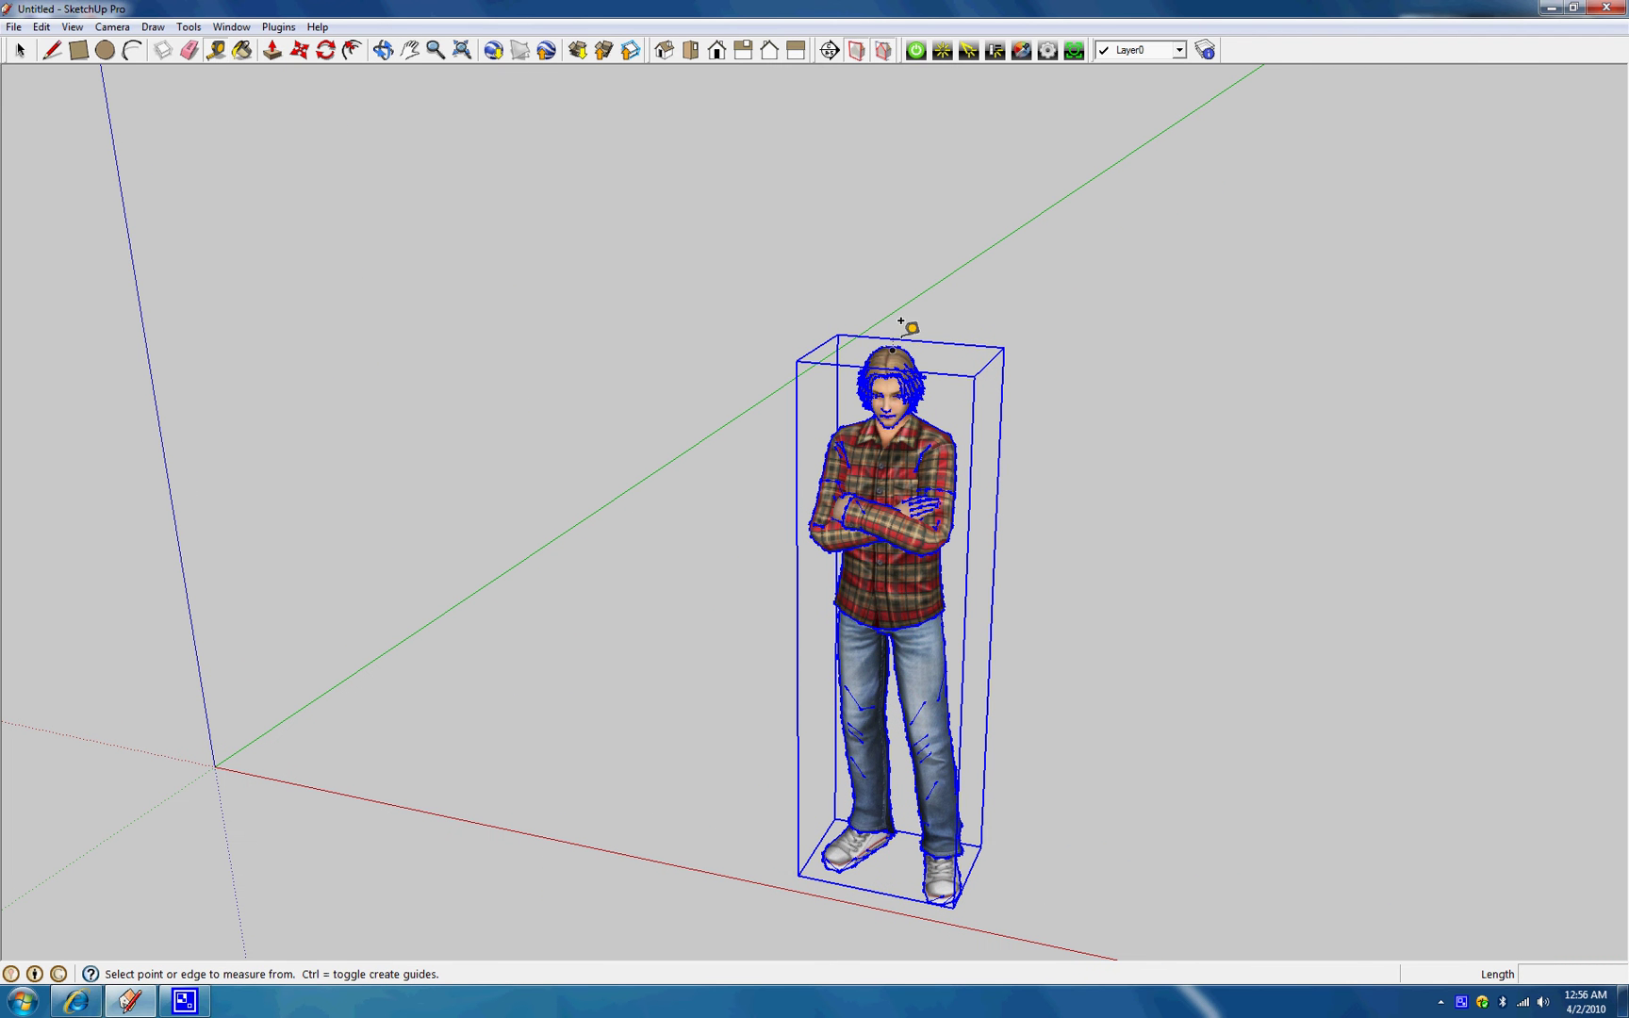
pyautogui.click(889, 328)
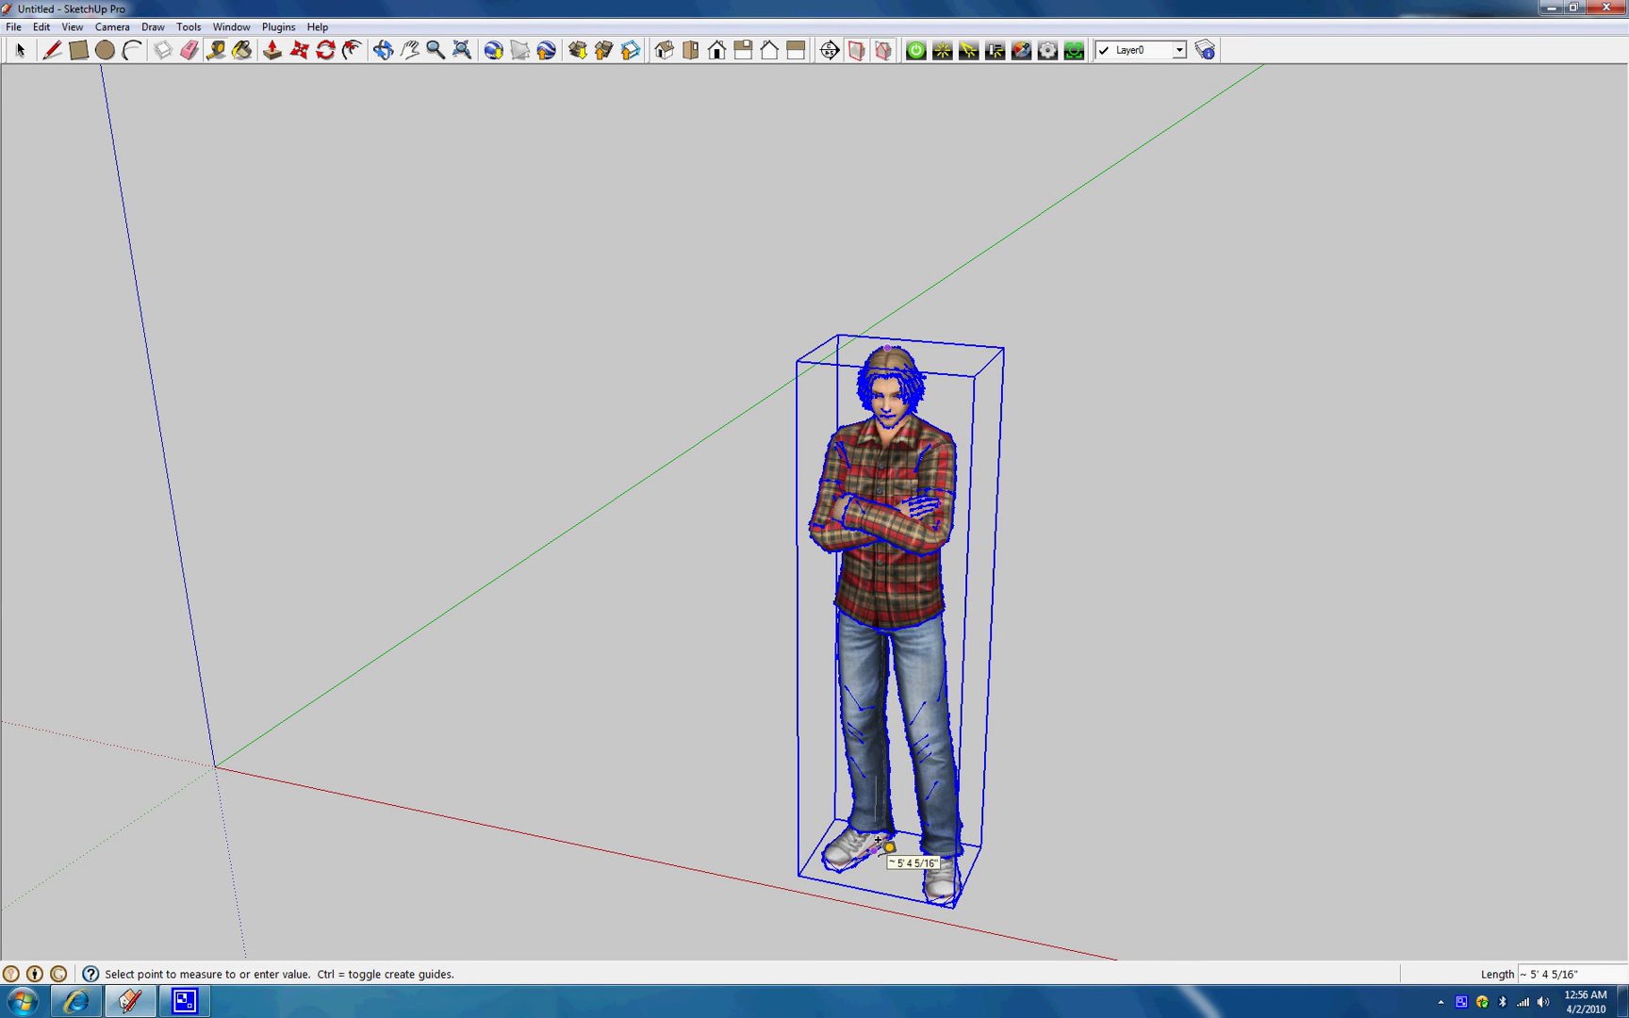
pyautogui.press('space')
pyautogui.click(1137, 623)
pyautogui.scroll(1, 1057, 662)
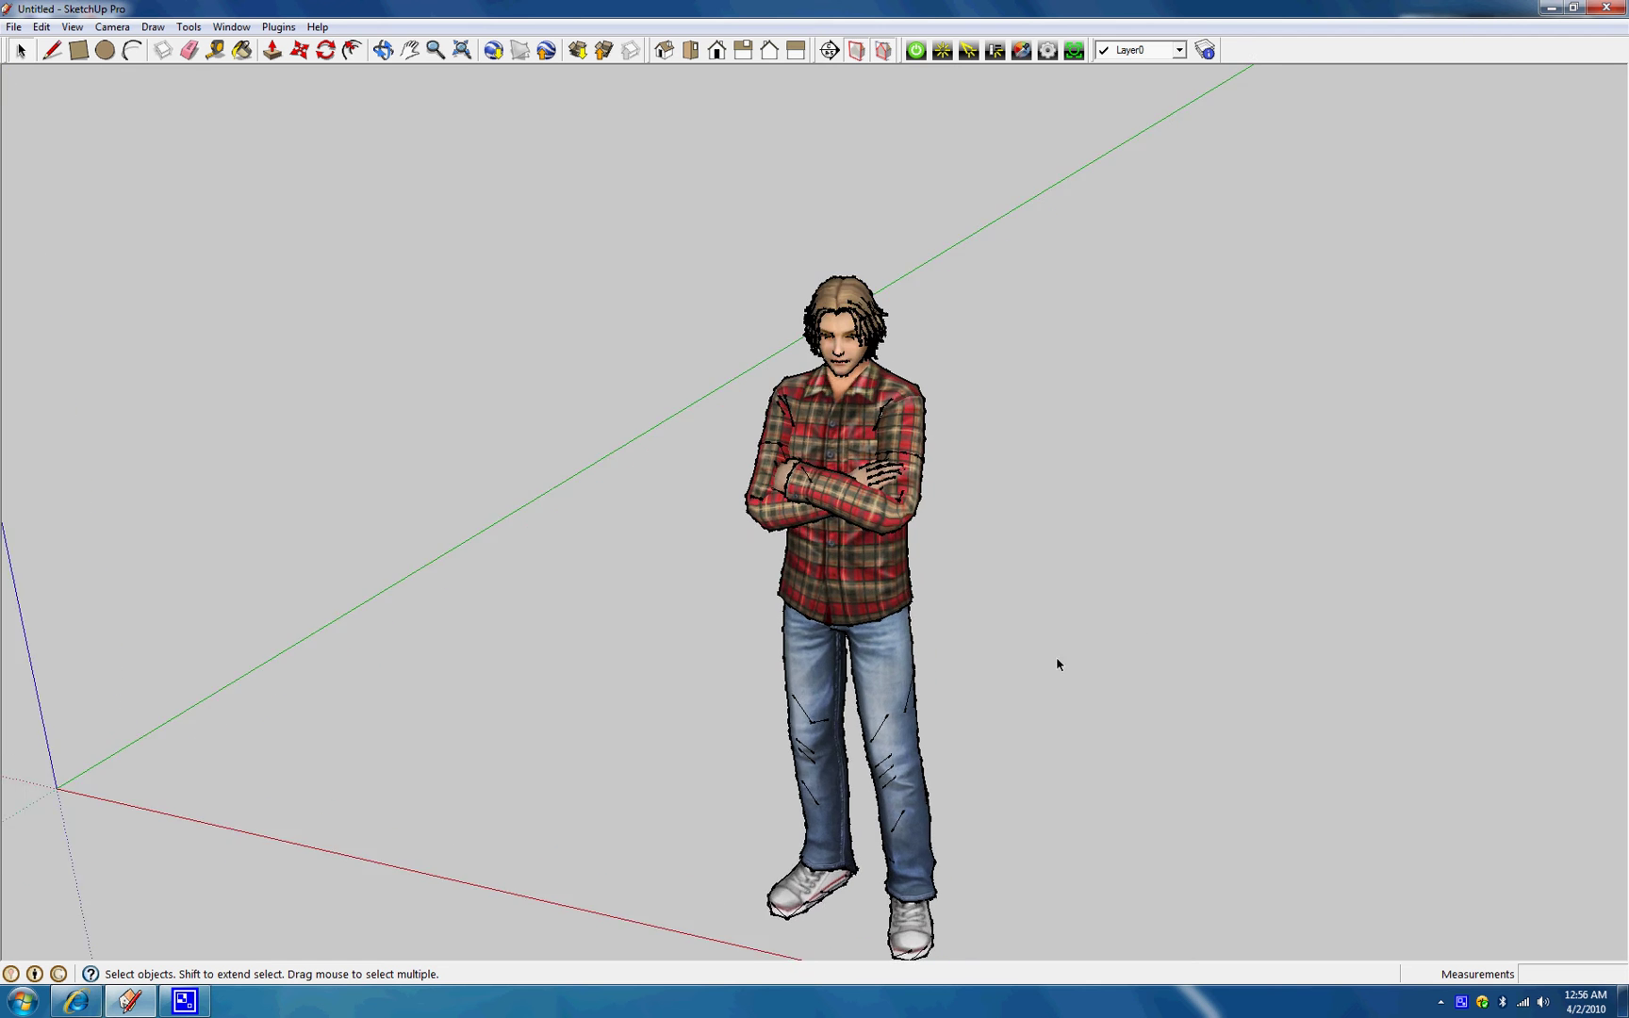
# Delete the scaled man from the model.
pyautogui.scroll(-1, 1021, 737)
pyautogui.moveTo(1021, 755)
pyautogui.keyDown('shift'); pyautogui.mouseDown(button='middle')
pyautogui.moveTo(963, 600)
pyautogui.moveTo(891, 639)
pyautogui.mouseUp(button='middle'); pyautogui.keyUp('shift')
pyautogui.scroll(2, 953, 600)
pyautogui.scroll(-2, 943, 613)
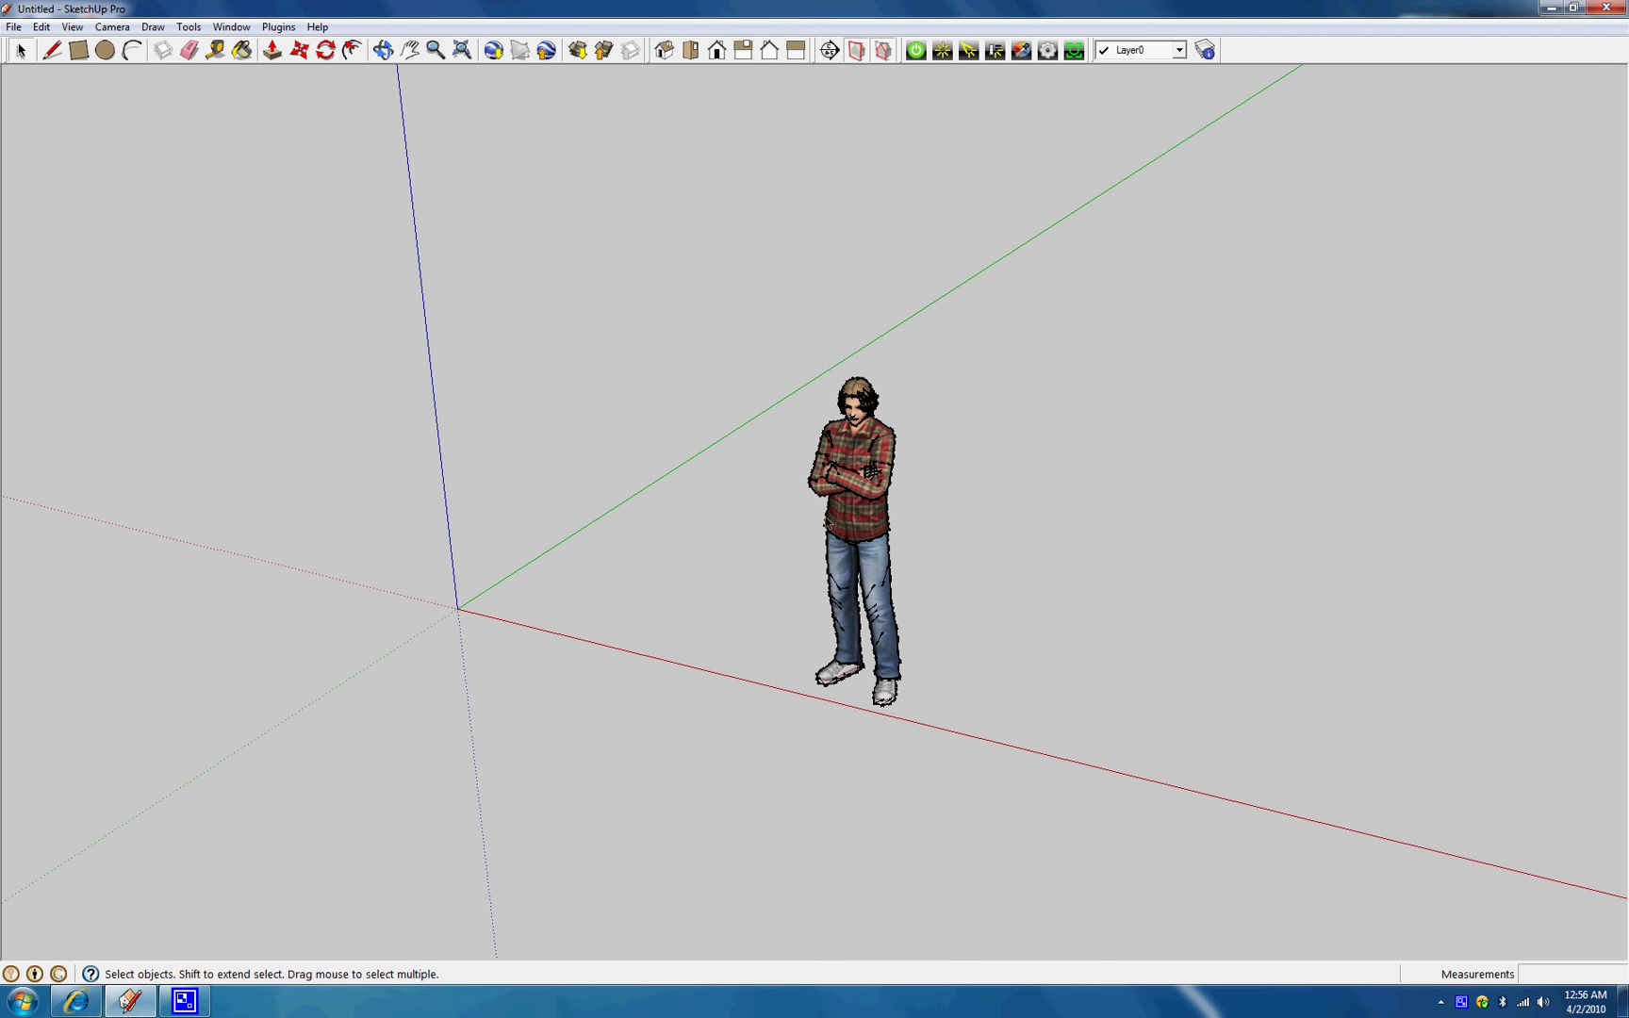
pyautogui.click(845, 497)
pyautogui.press('Delete')
pyautogui.moveTo(829, 567); pyautogui.dragTo(109, 234, button='middle')
pyautogui.click(17, 25)
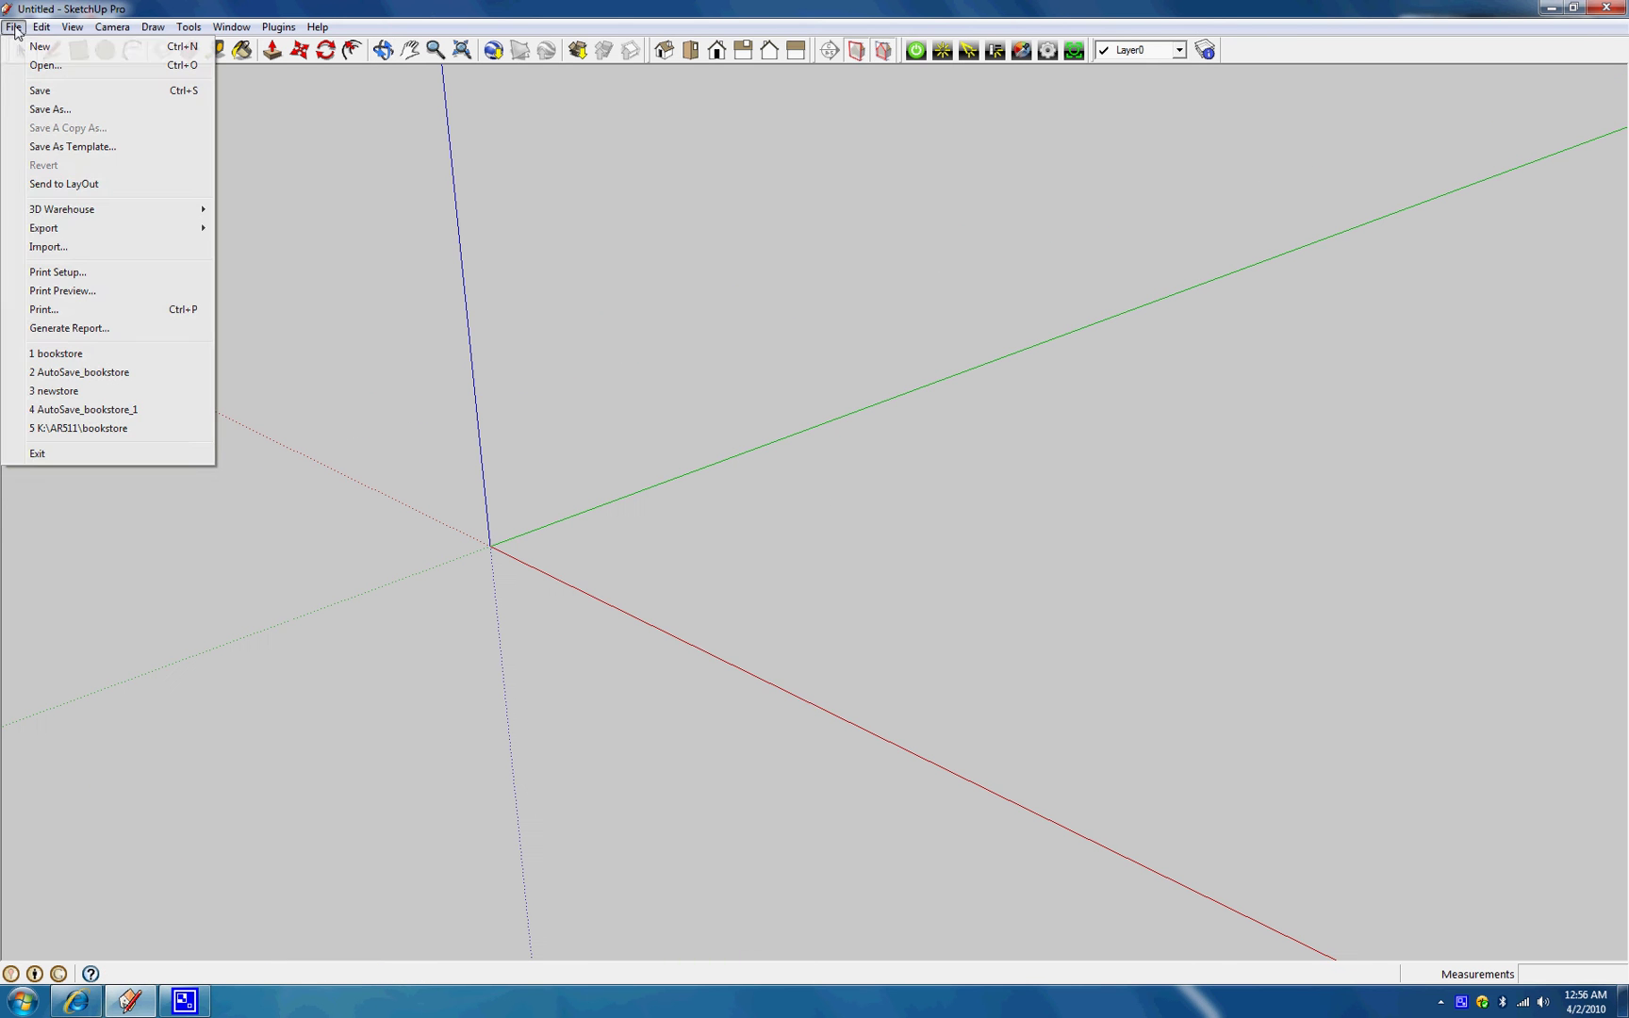
pyautogui.click(266, 209)
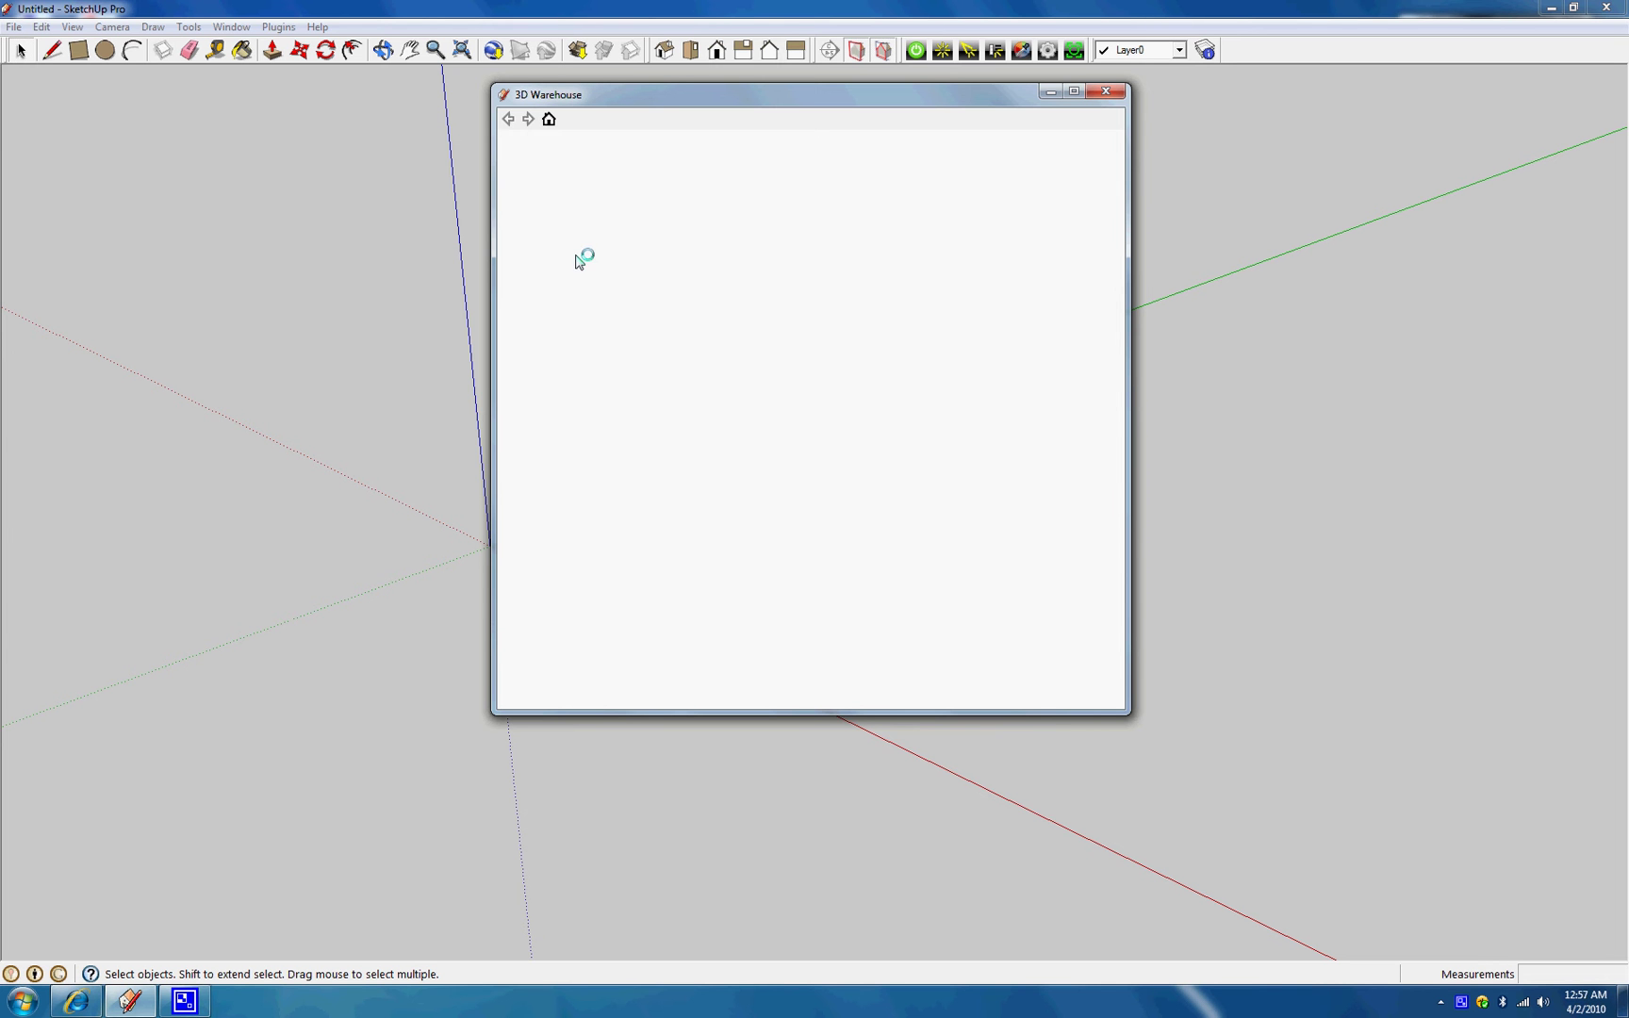
pyautogui.click(1106, 91)
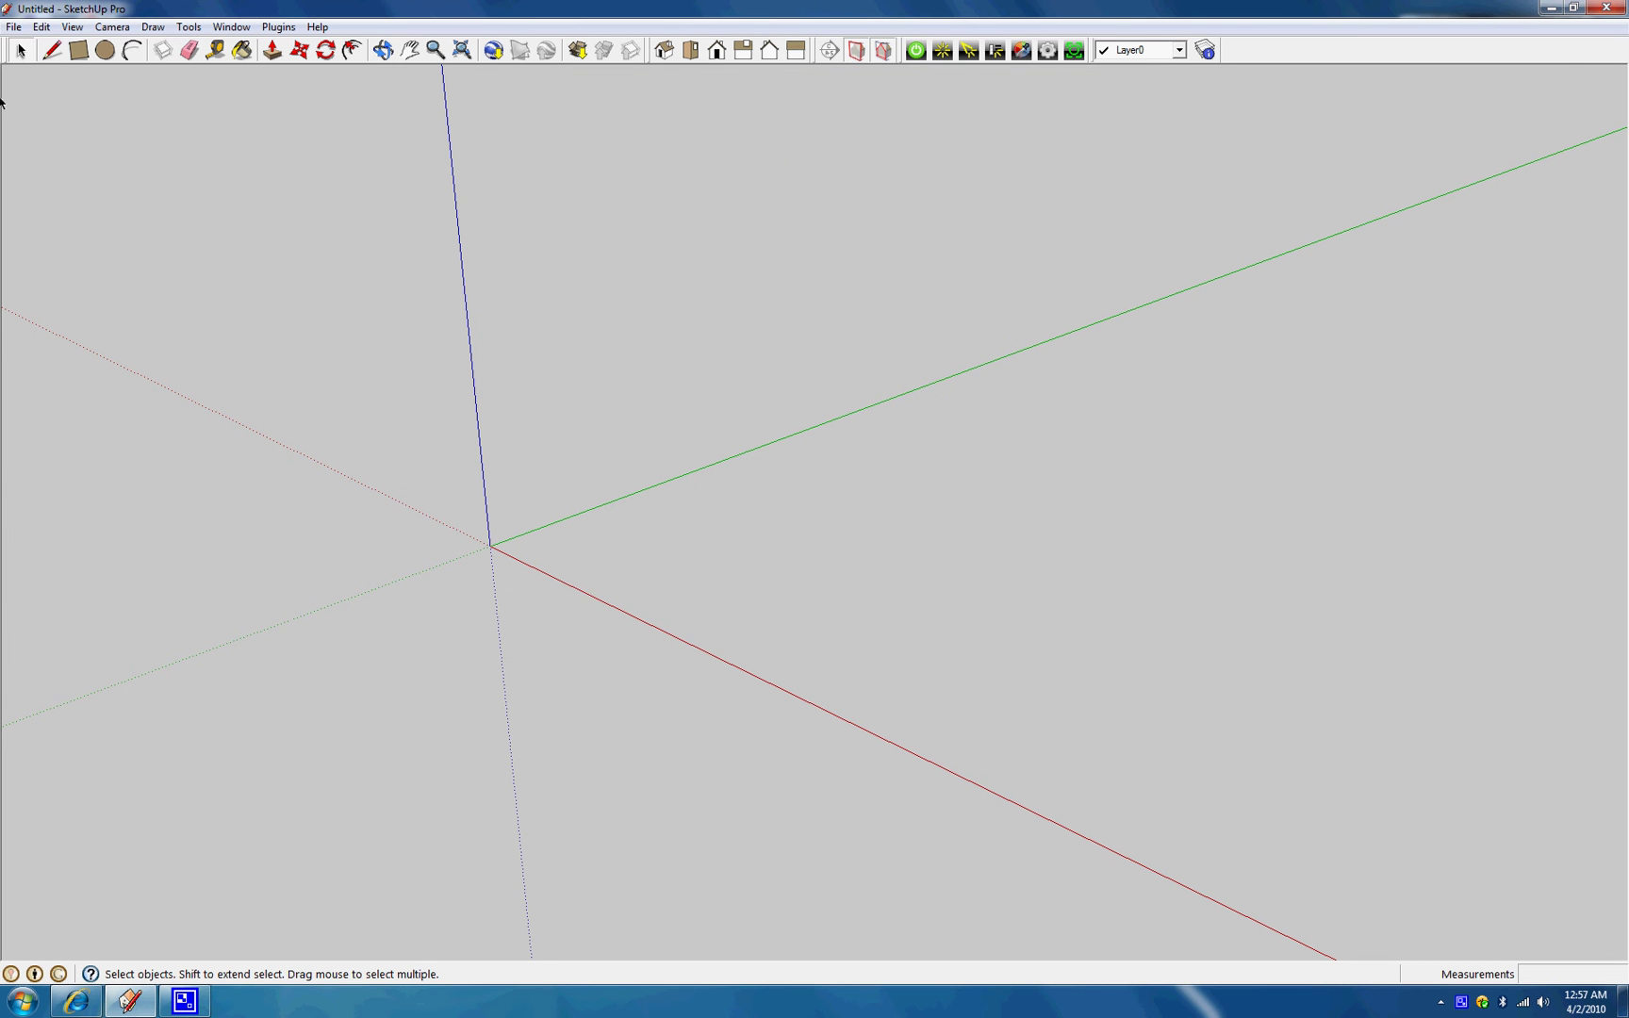
# Open the 3D Warehouse and search its models for "house".
pyautogui.click(14, 26)
pyautogui.moveTo(85, 209)
pyautogui.click(235, 204)
pyautogui.click(13, 27)
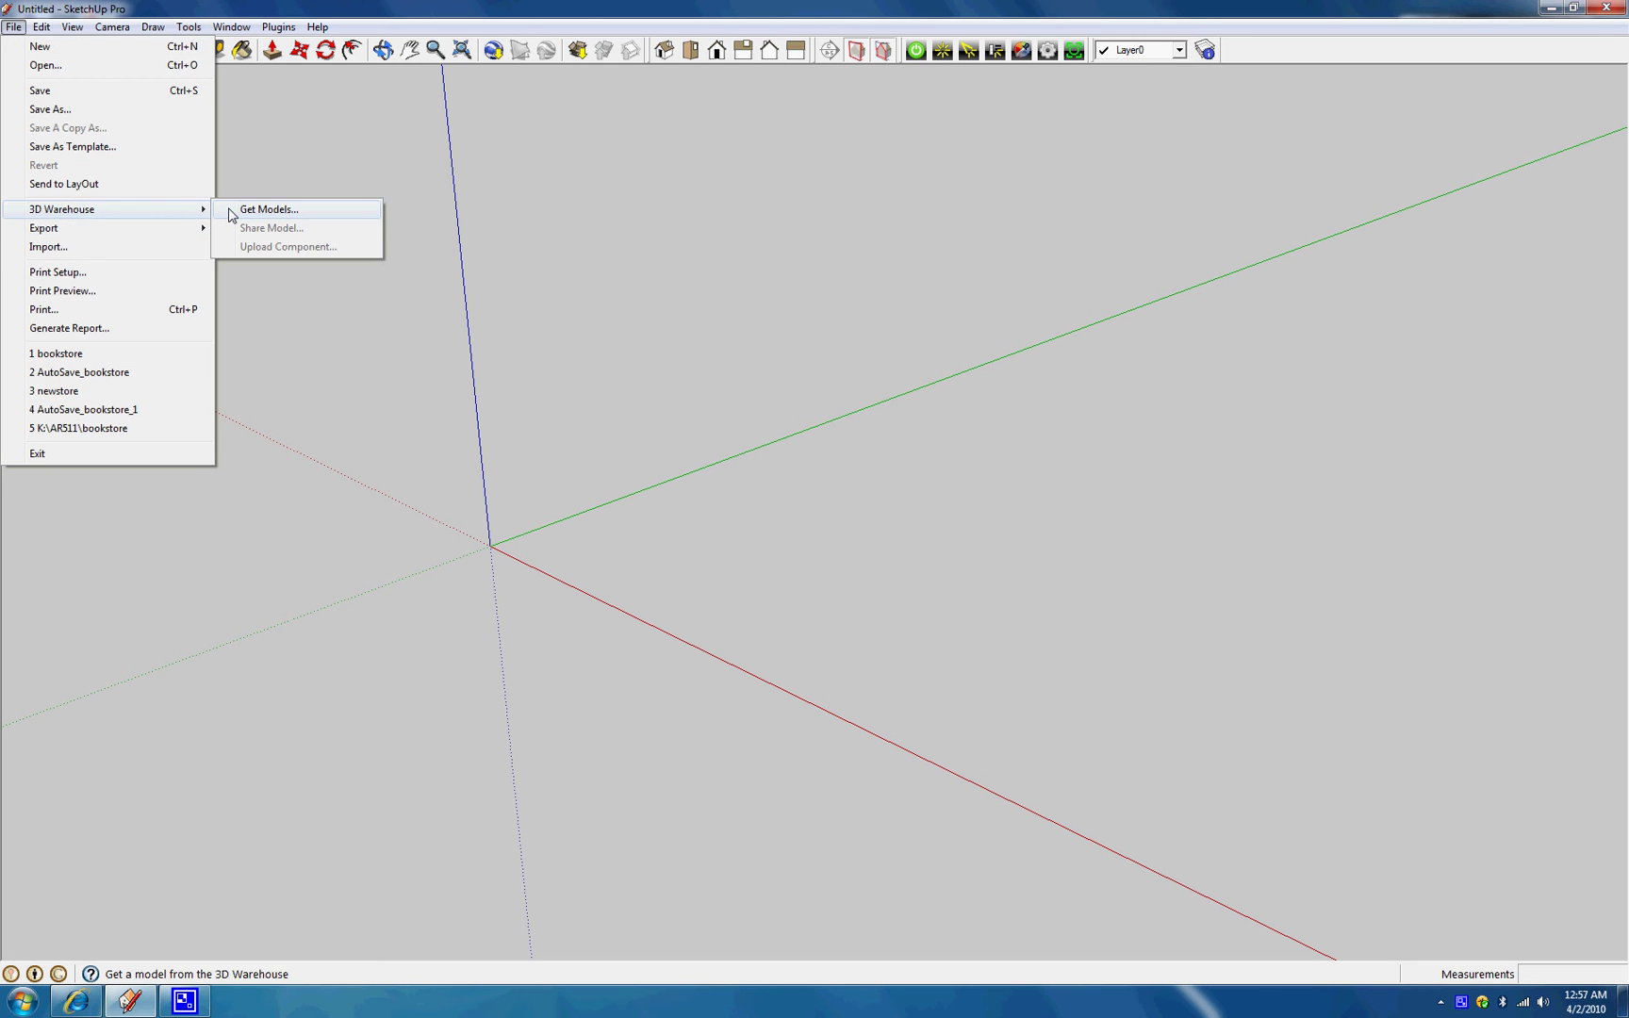
pyautogui.click(230, 208)
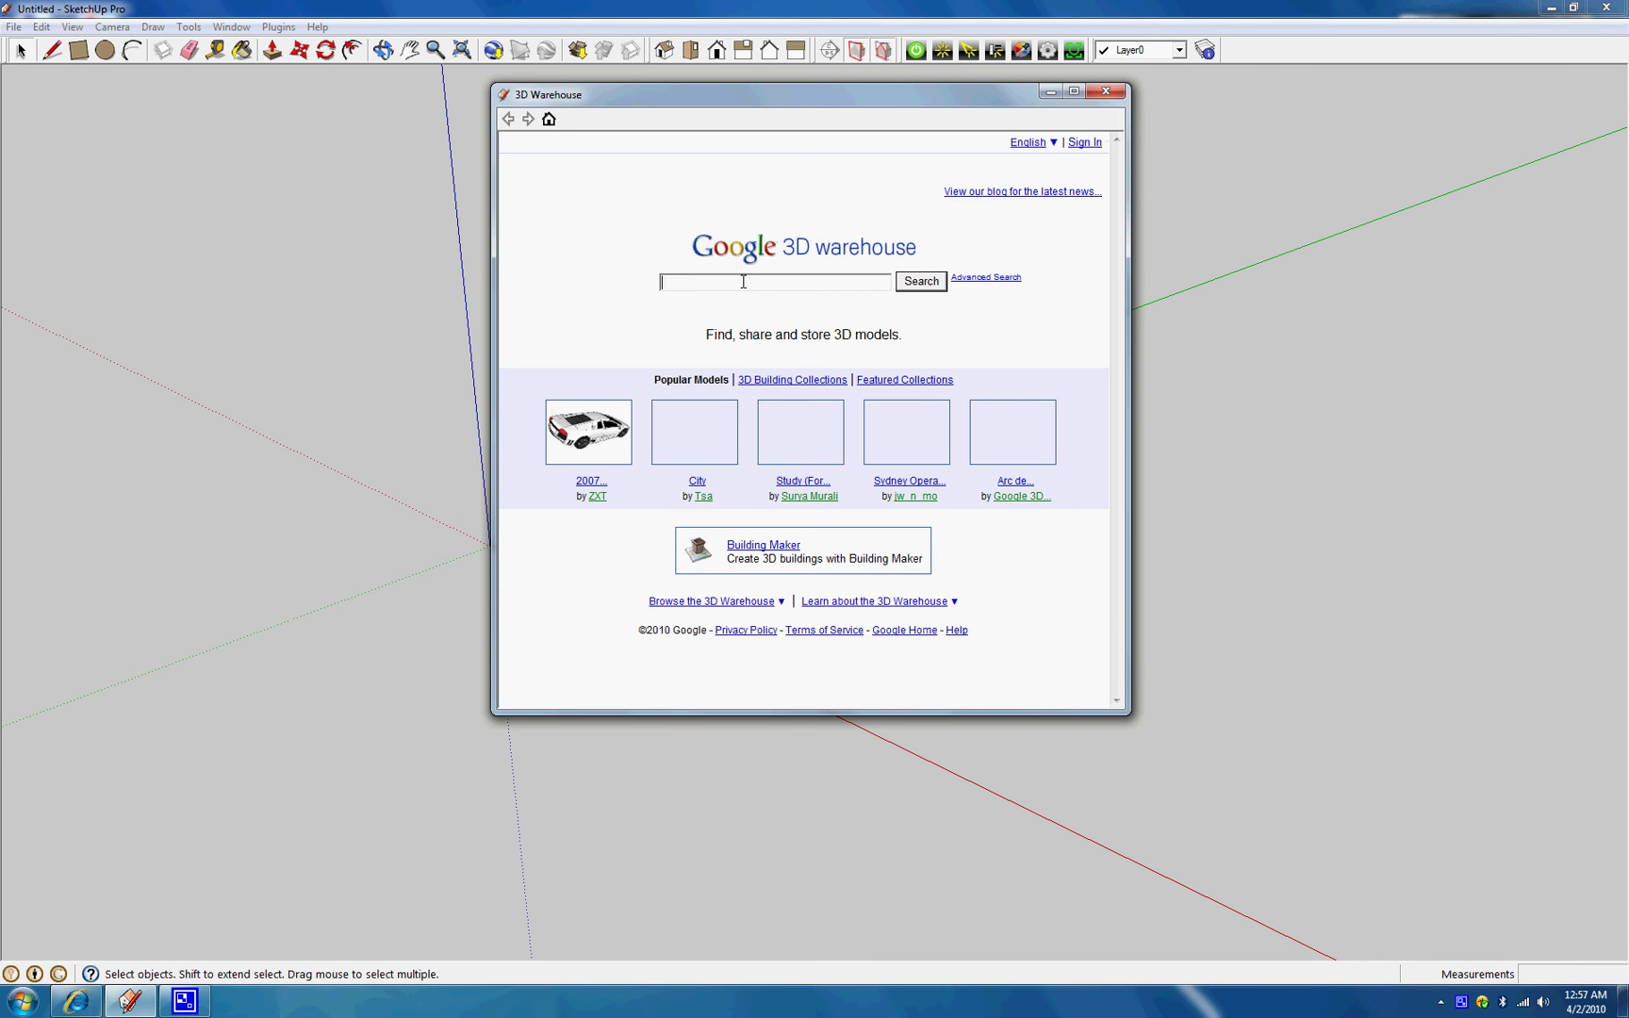
pyautogui.write('house')
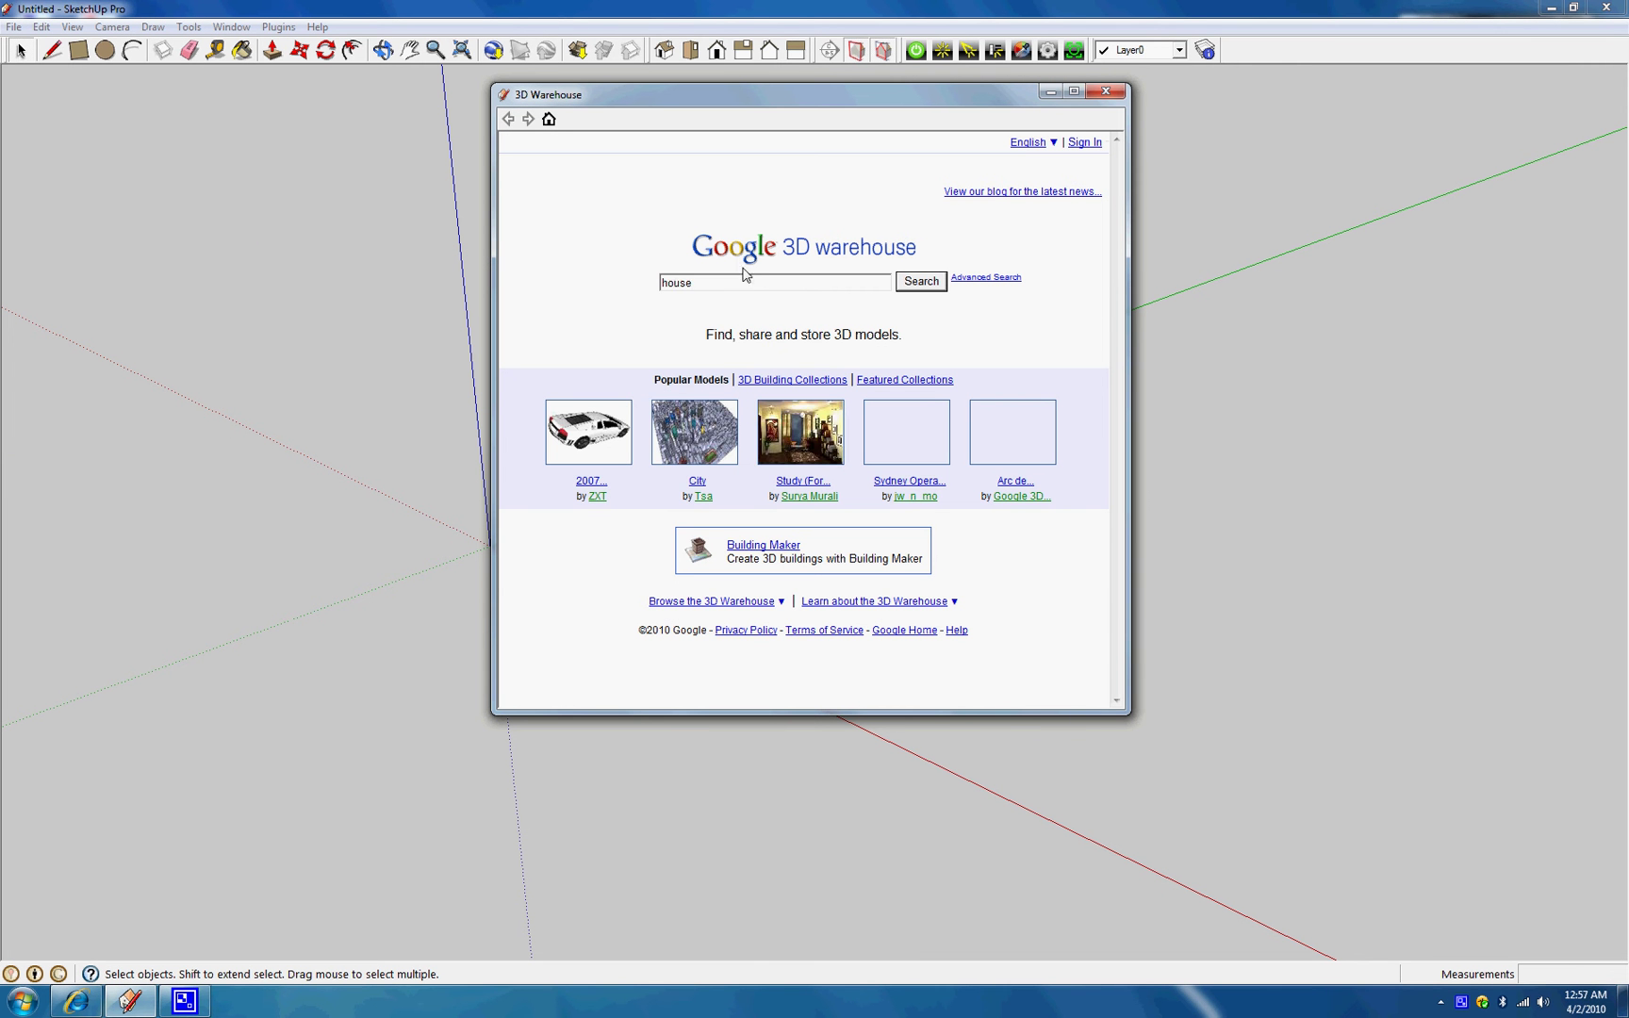
pyautogui.press('Return')
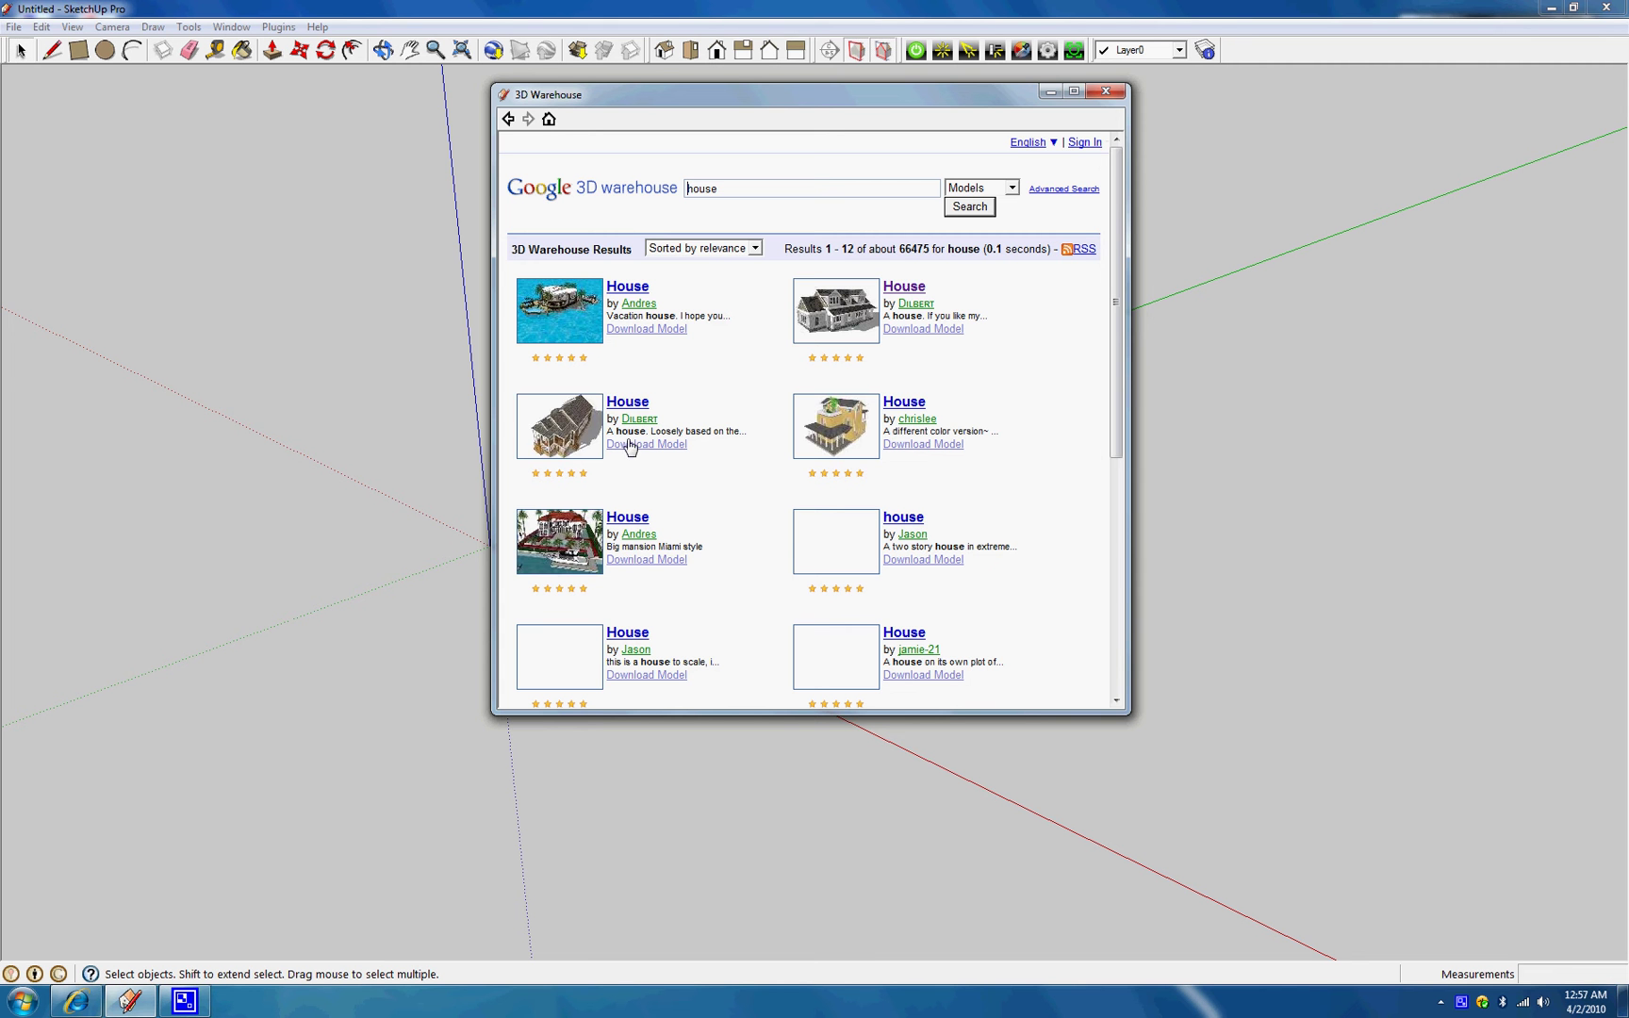
# Load the yellow house described as a different color version directly into the model, place it near the origin, and clear the selection.
pyautogui.click(924, 446)
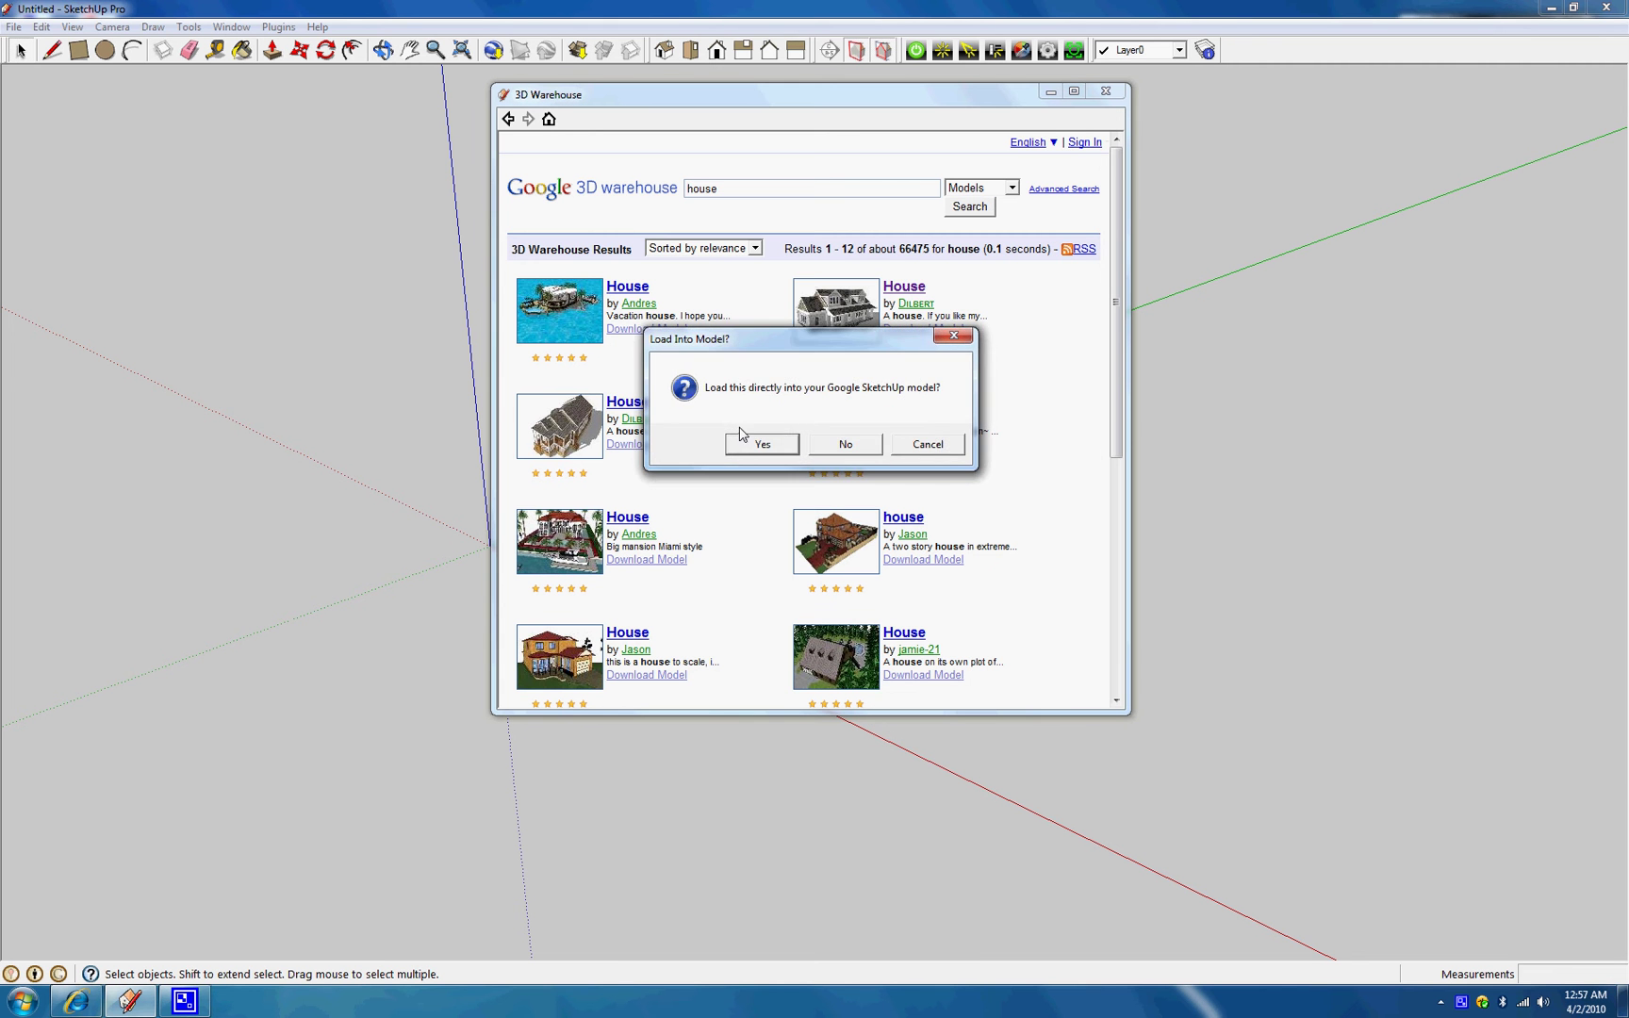
pyautogui.click(754, 445)
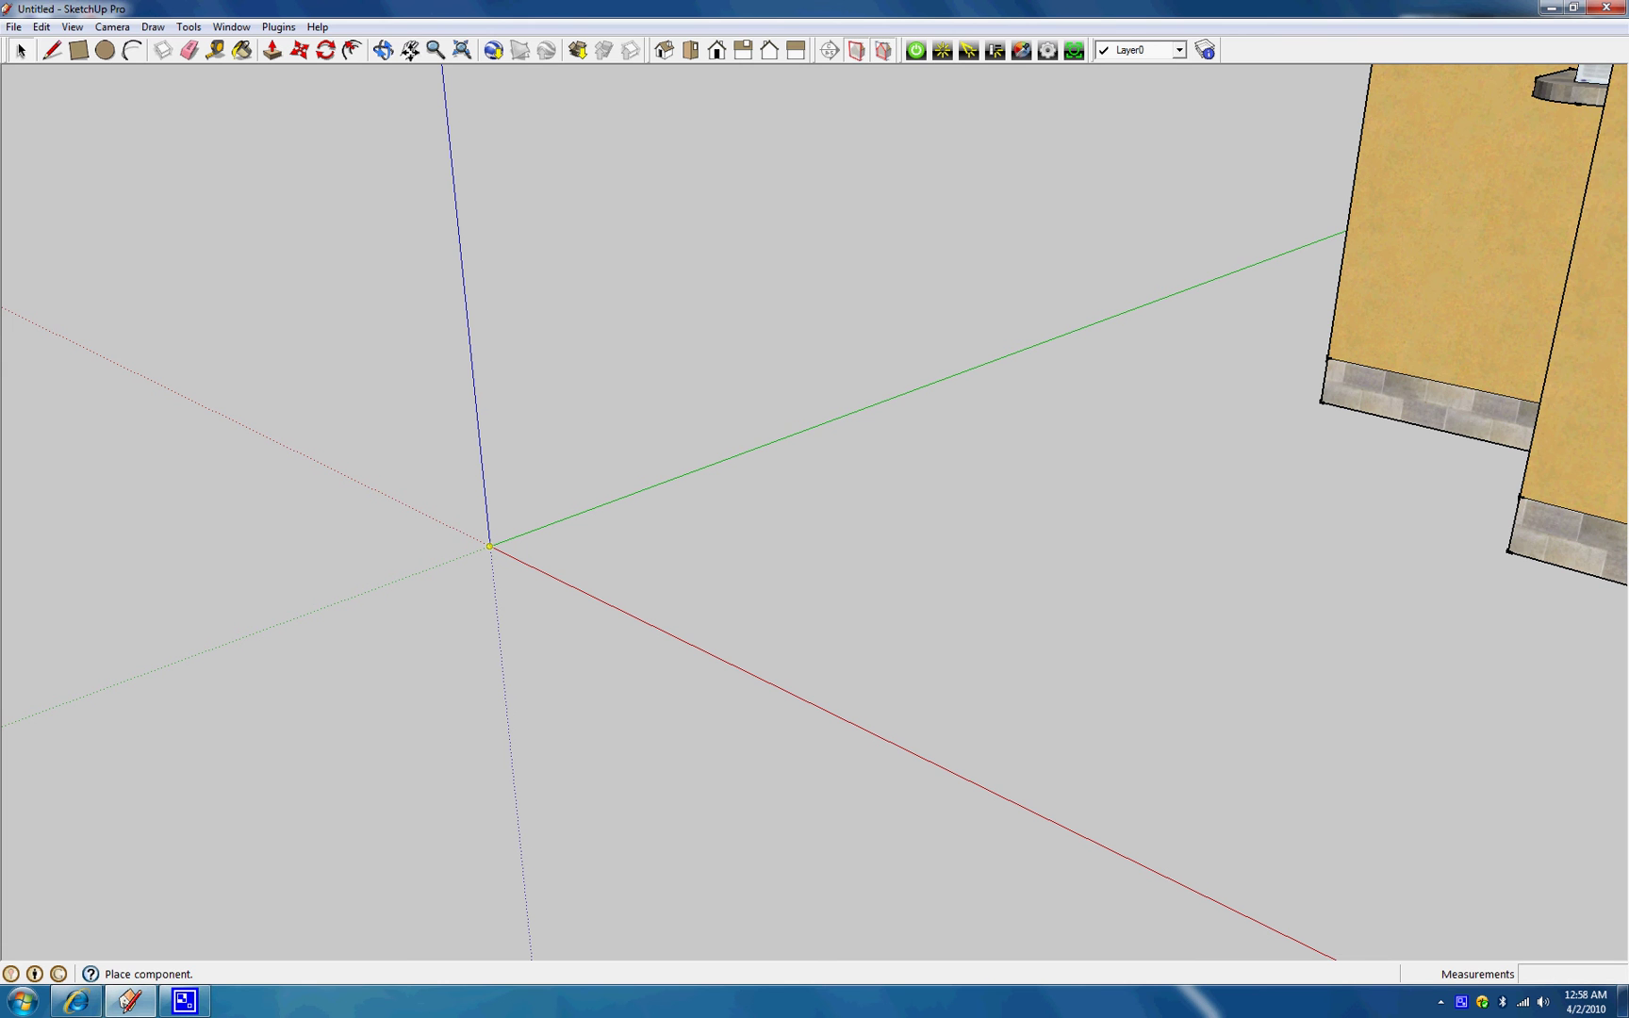
pyautogui.click(410, 50)
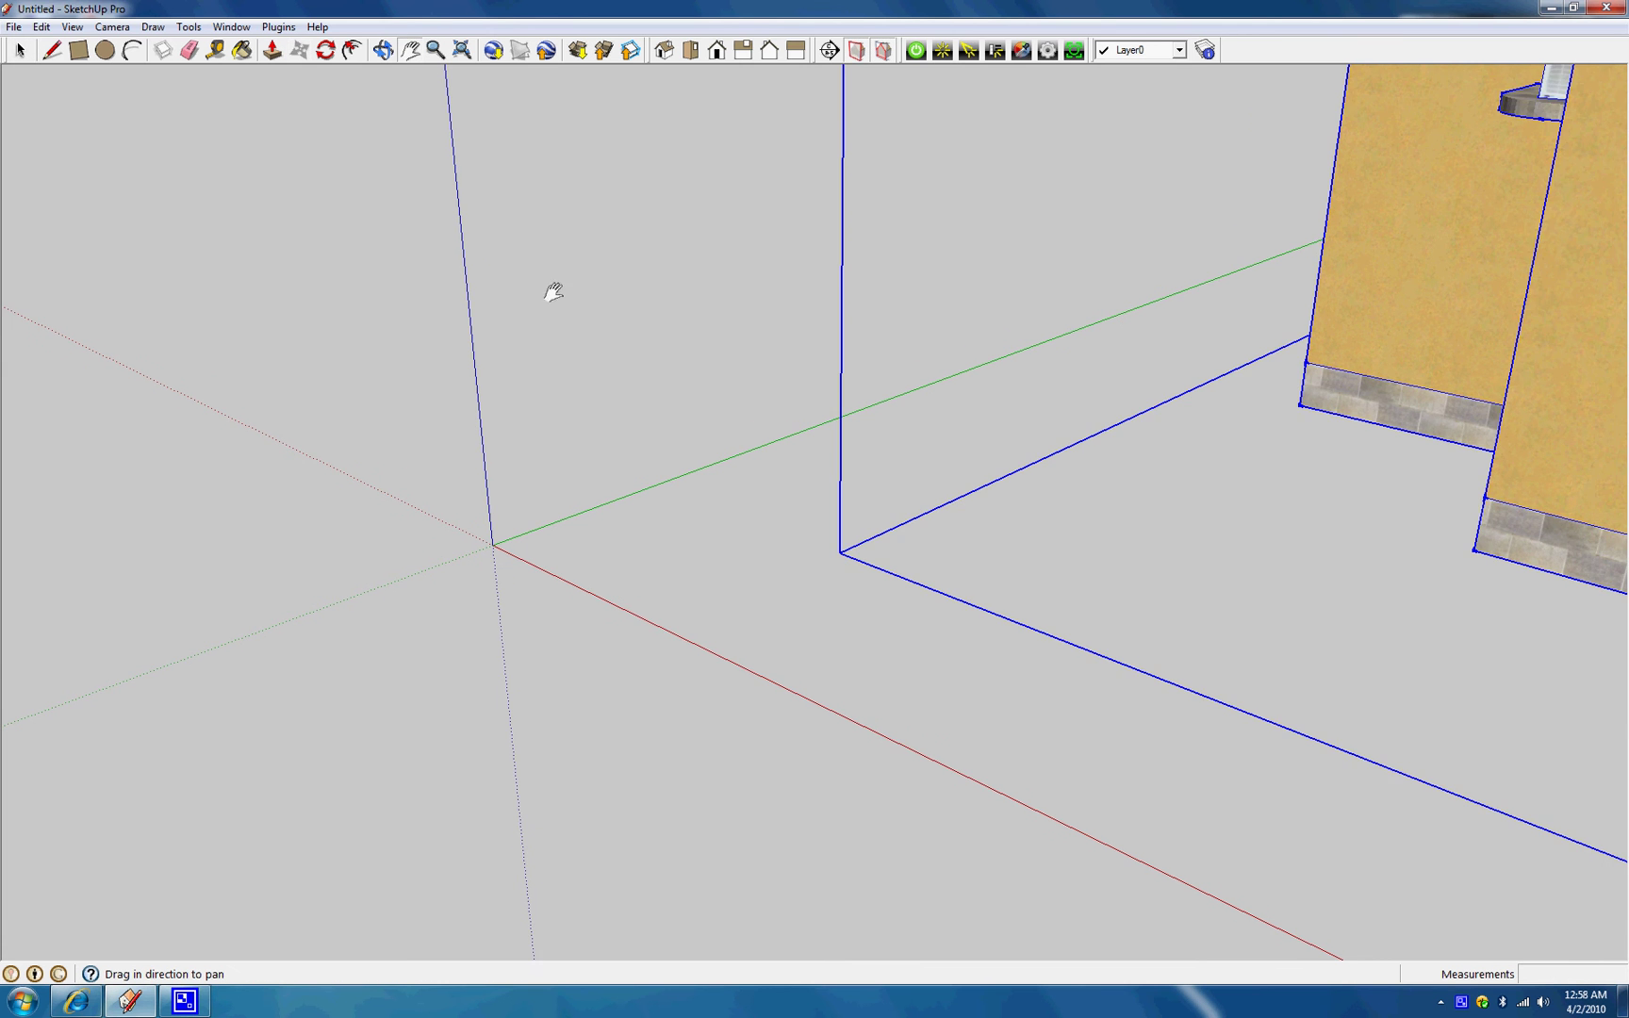
pyautogui.moveTo(554, 293); pyautogui.dragTo(1092, 653)
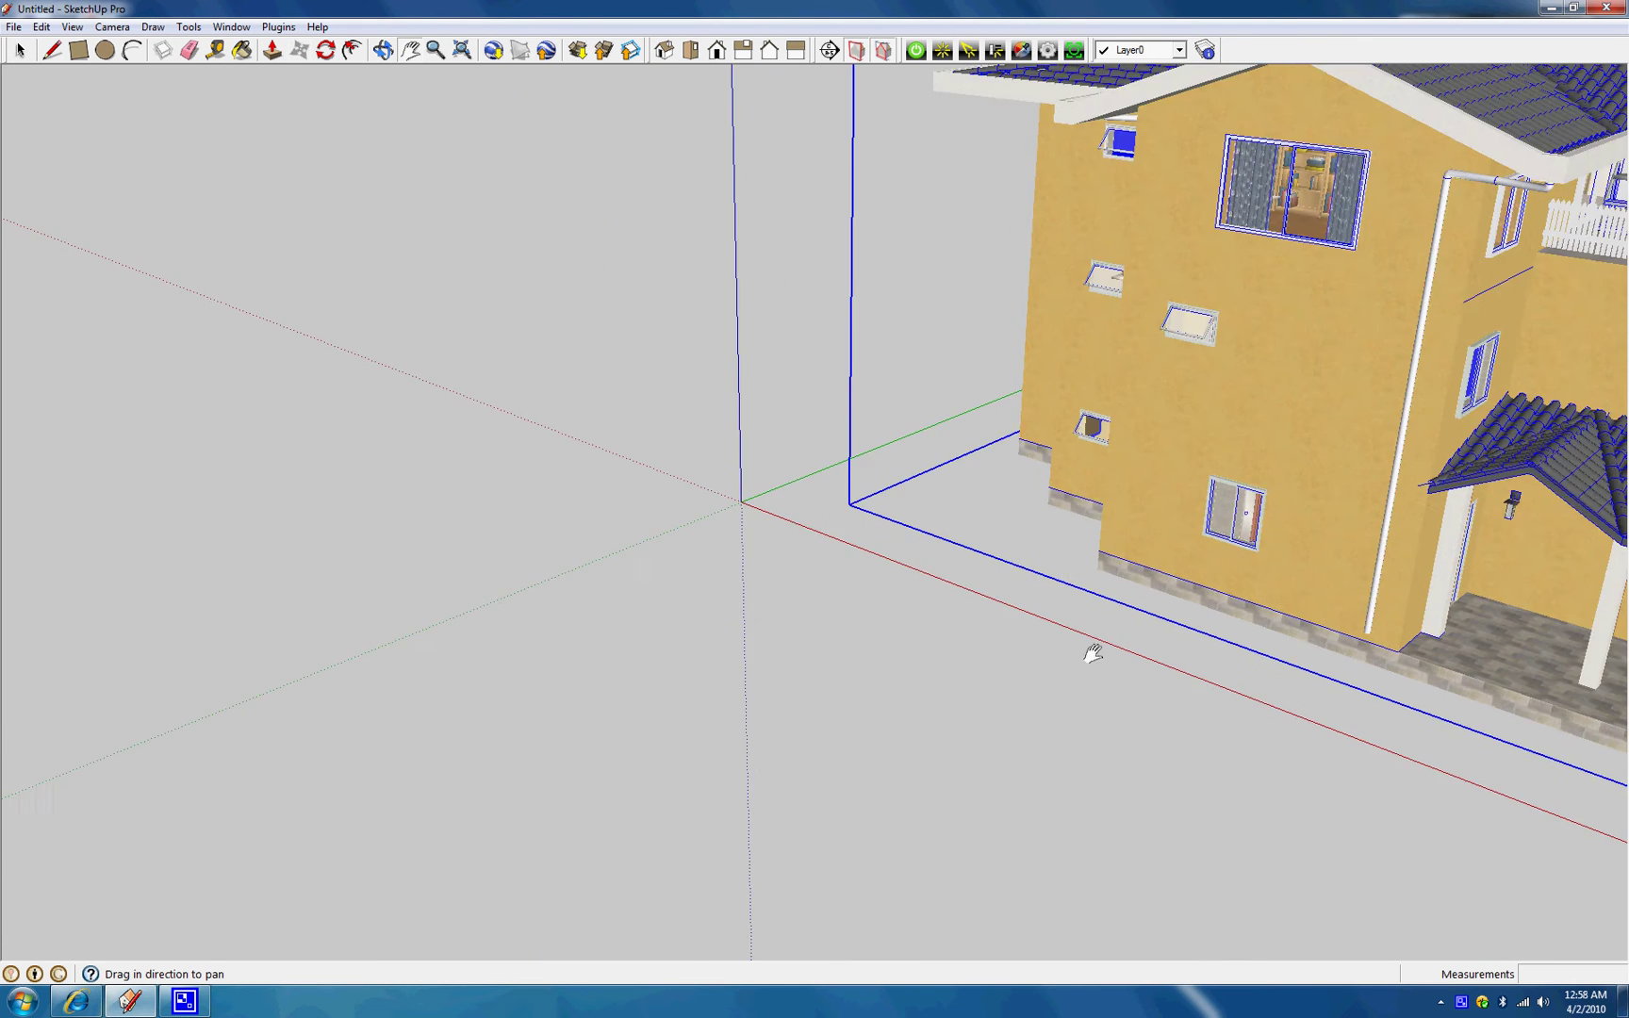
pyautogui.scroll(-6, 1093, 653)
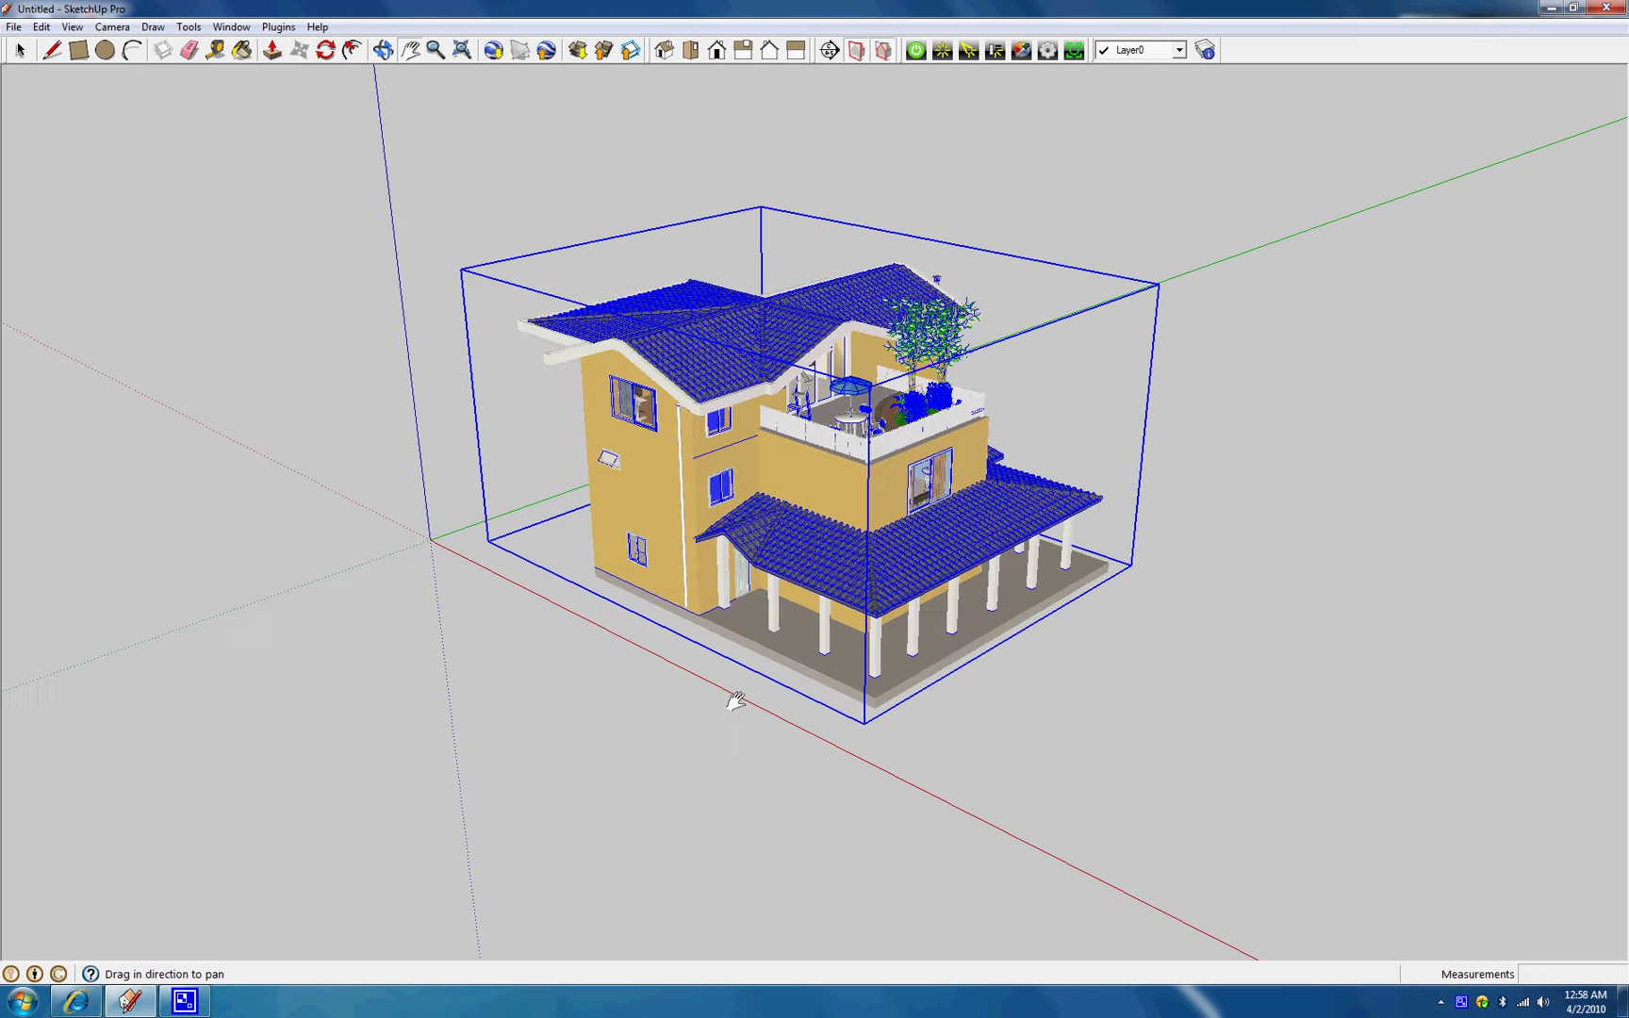
pyautogui.moveTo(775, 716); pyautogui.dragTo(731, 804, button='middle')
pyautogui.press('space')
pyautogui.click(720, 822)
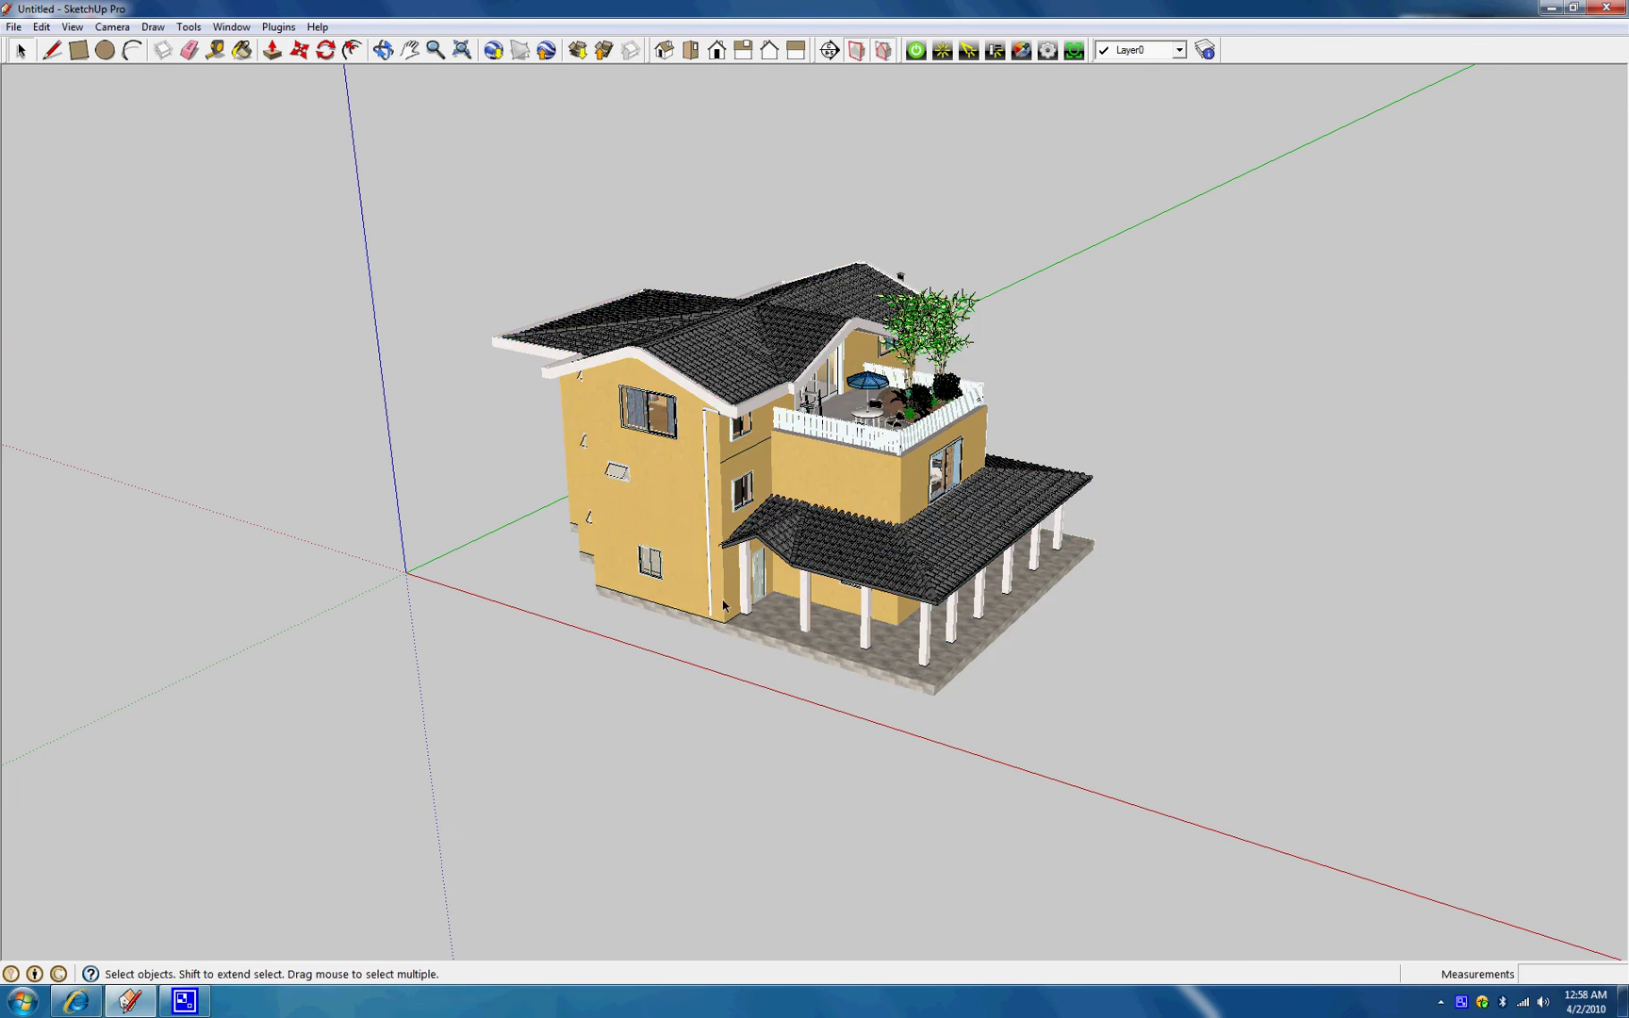
pyautogui.moveTo(724, 604); pyautogui.dragTo(575, 594, button='middle')
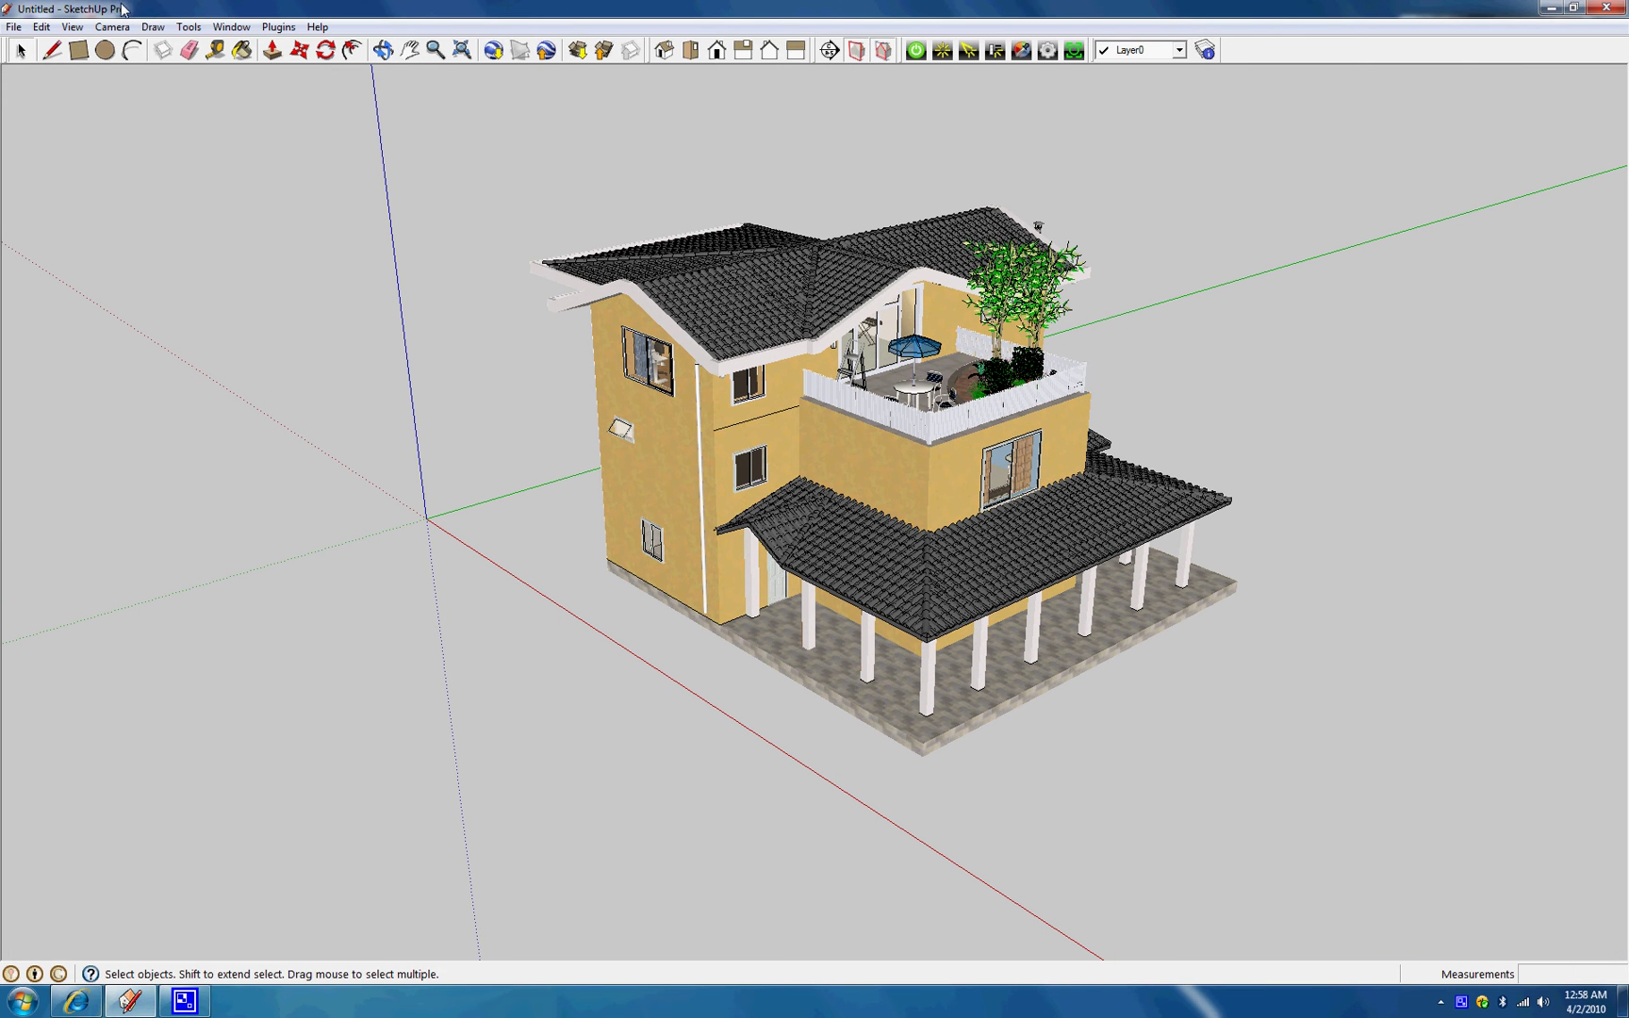
# Place a horizontal section plane above the roof terrace level so it cuts the house open through its top floor.
pyautogui.click(189, 26)
pyautogui.click(219, 363)
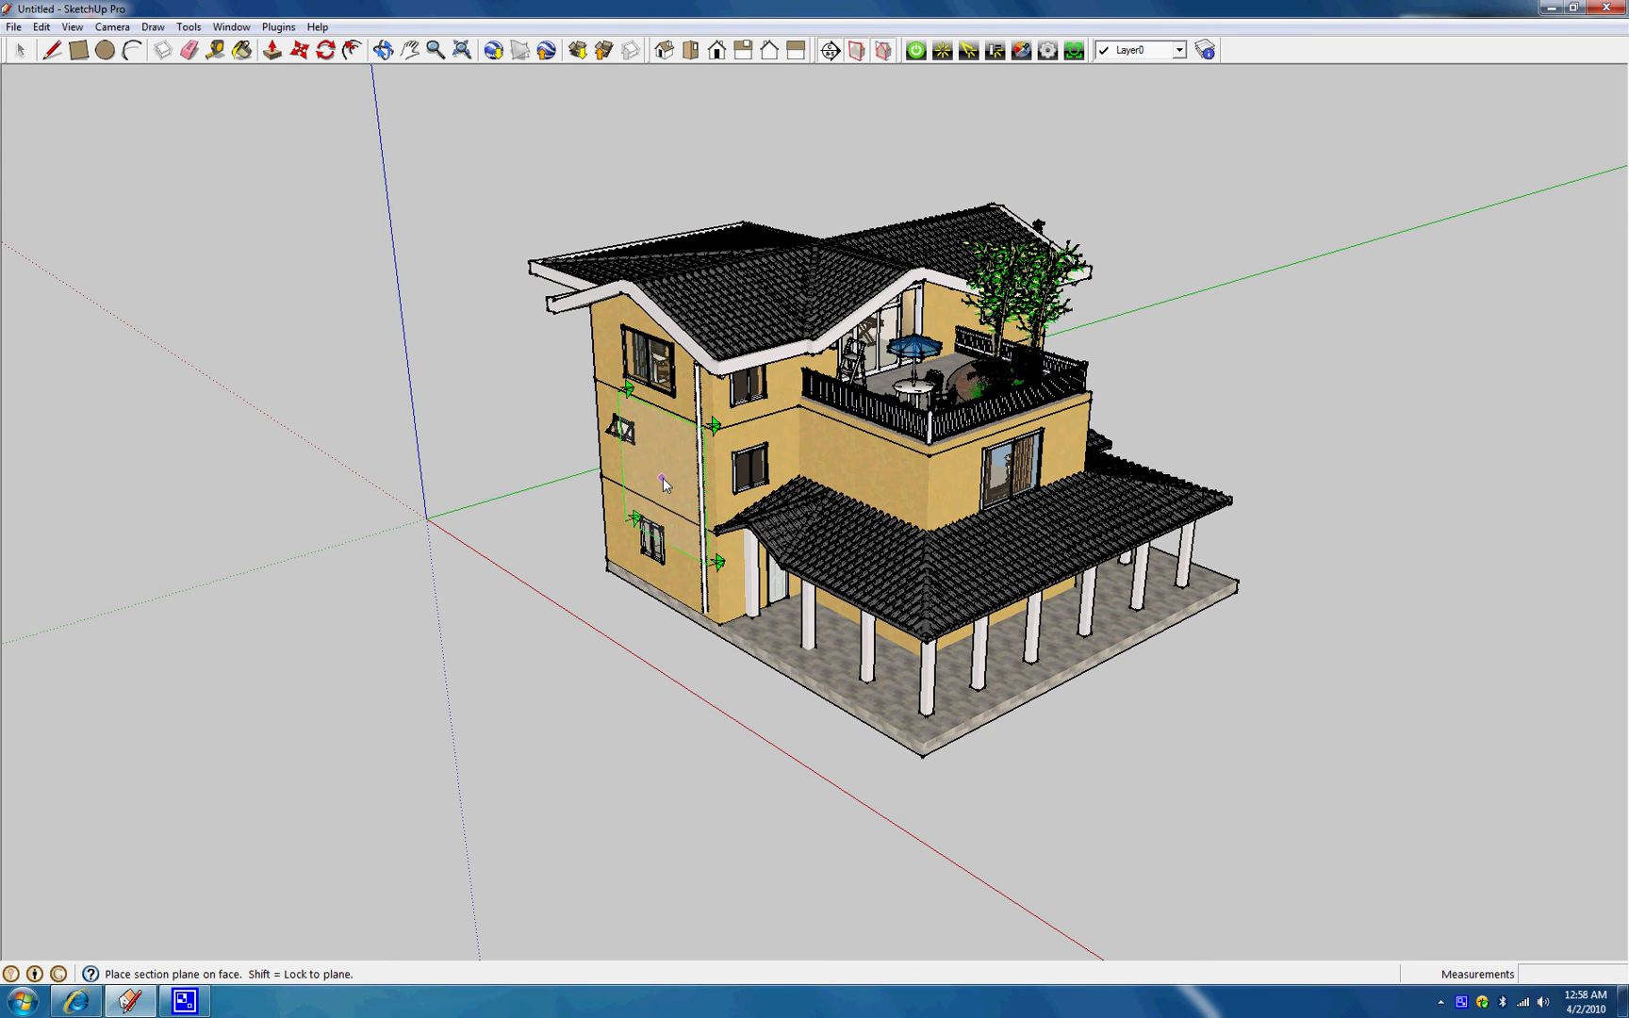
pyautogui.scroll(2, 662, 479)
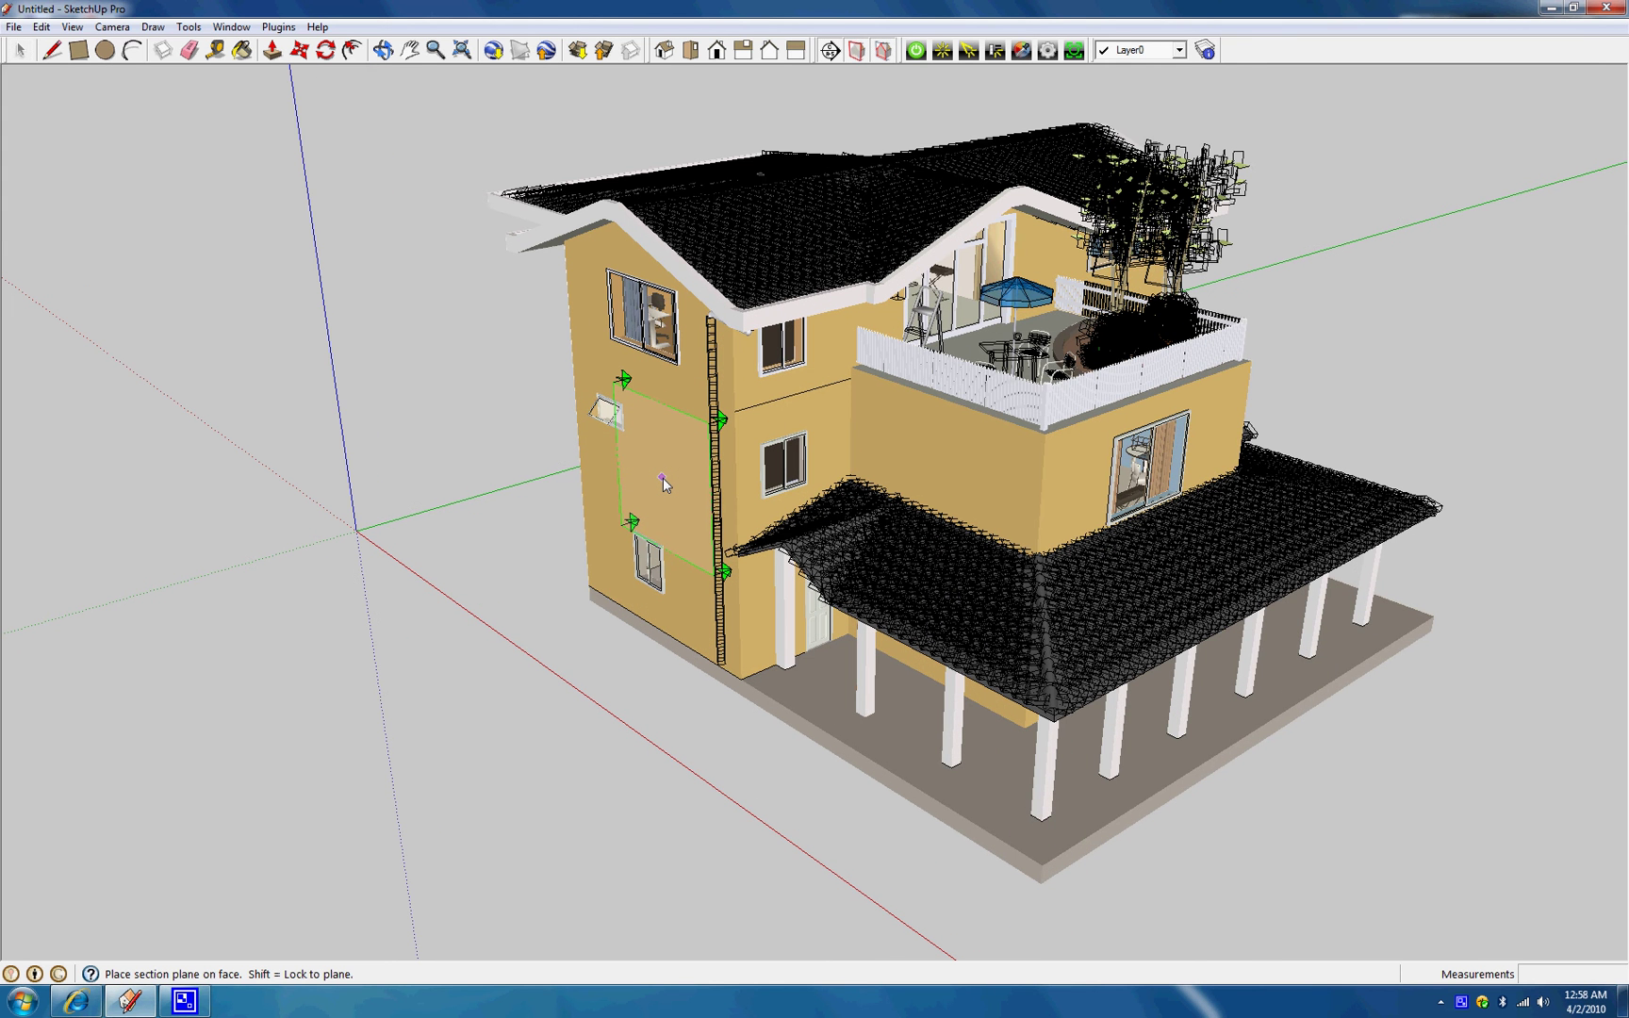
pyautogui.scroll(1, 662, 479)
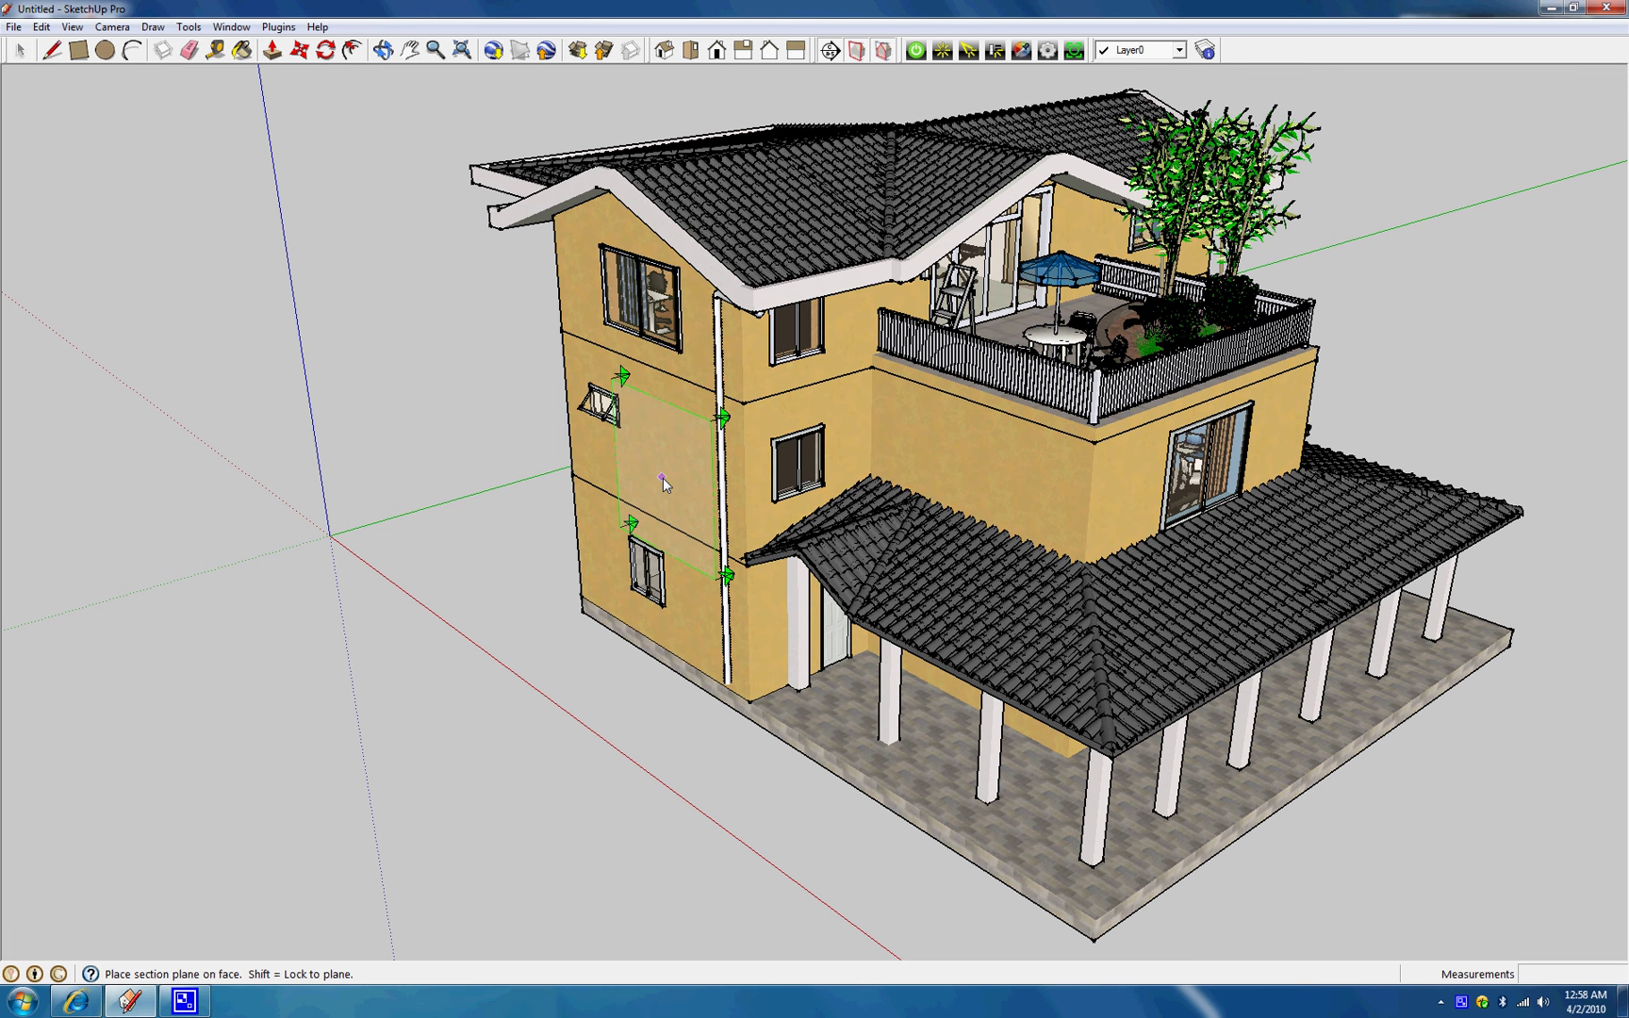
pyautogui.scroll(-1, 662, 483)
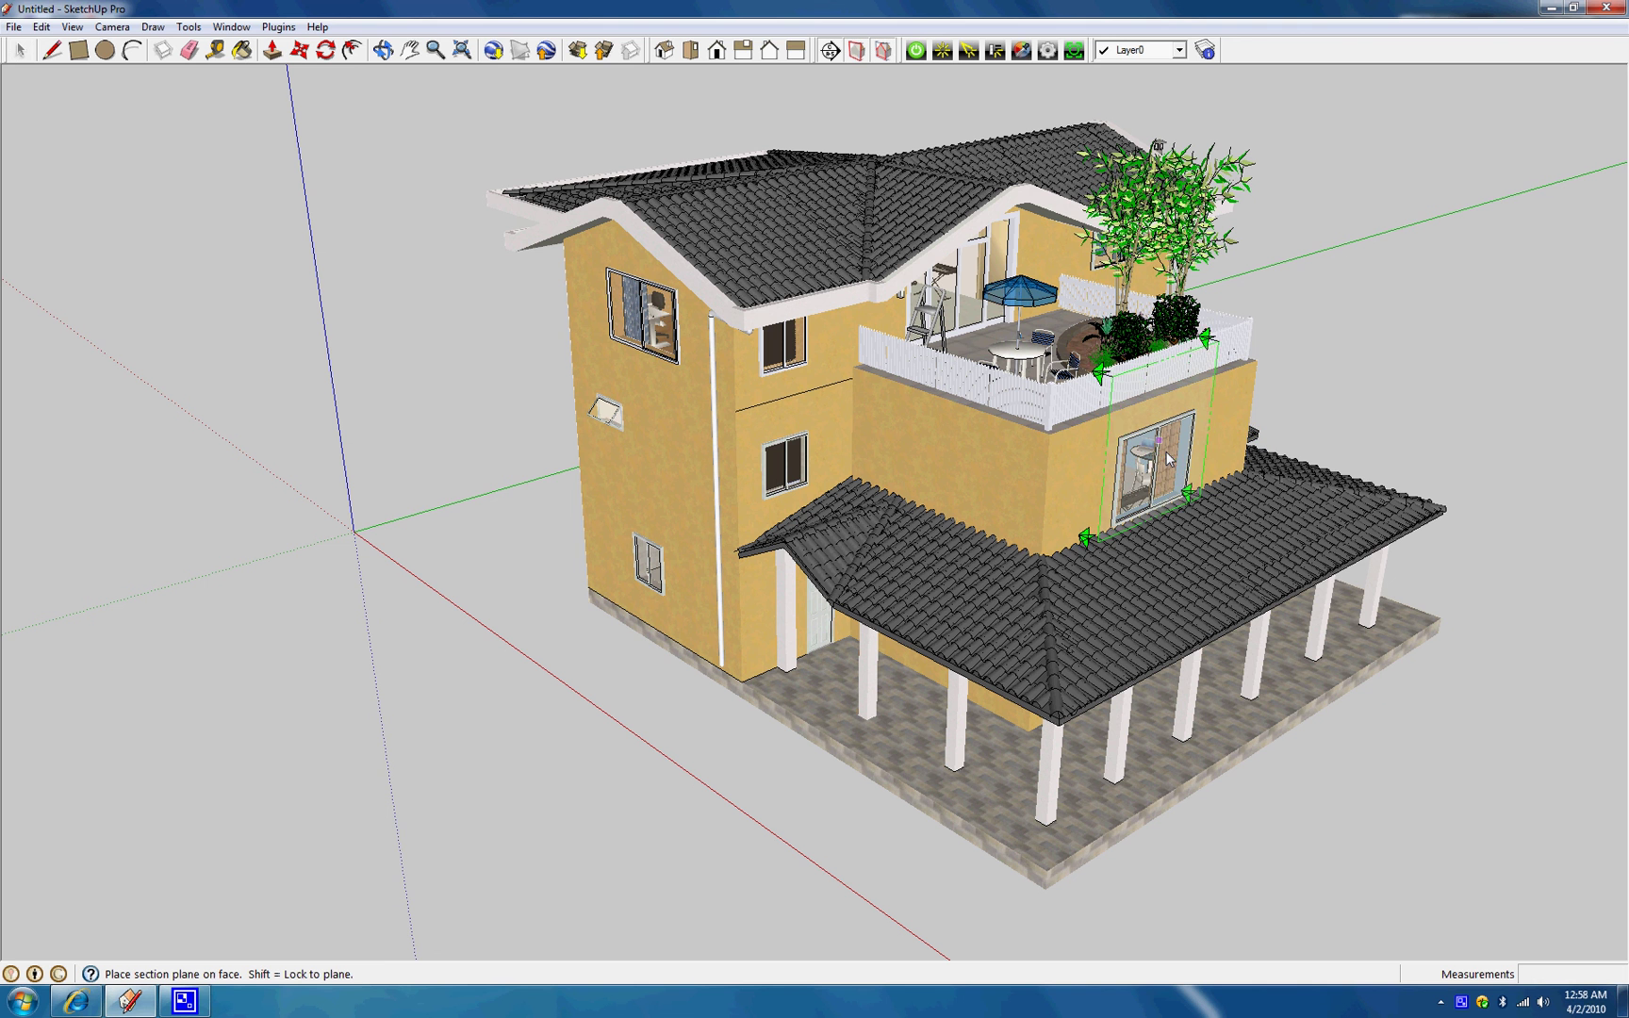
pyautogui.moveTo(1162, 451)
pyautogui.mouseDown(button='middle')
pyautogui.moveTo(921, 175)
pyautogui.moveTo(1225, 135)
pyautogui.moveTo(772, 148)
pyautogui.moveTo(941, 443)
pyautogui.mouseUp(button='middle')
pyautogui.scroll(3, 943, 445)
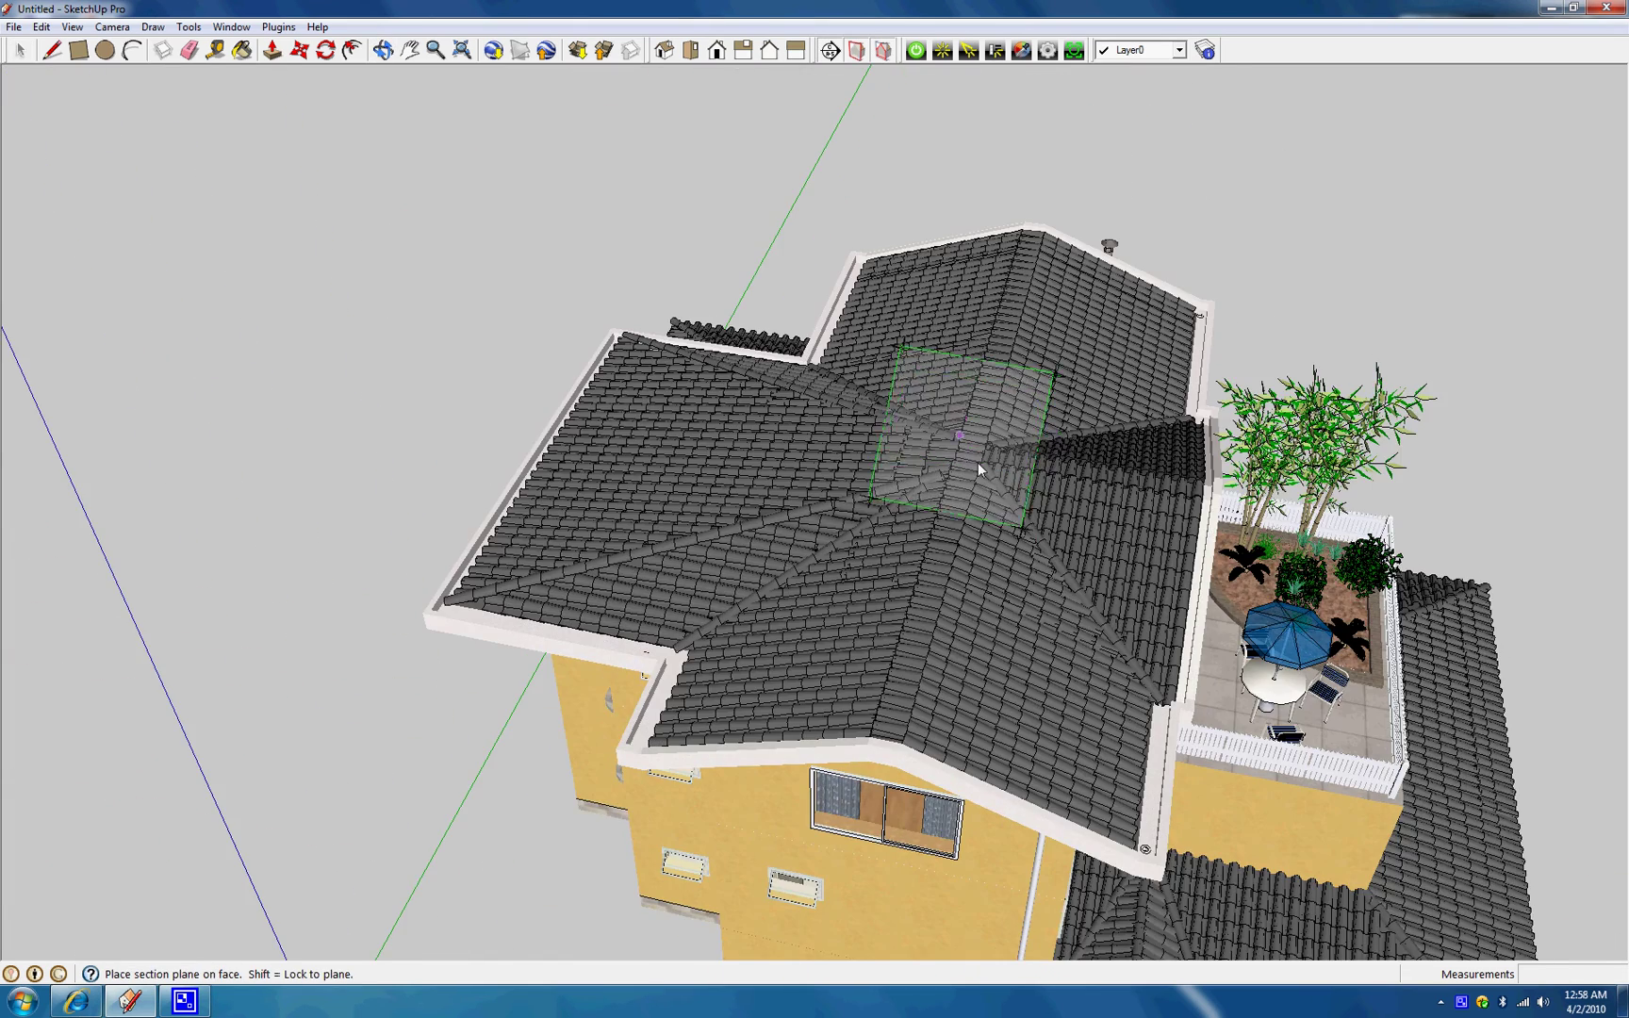
pyautogui.scroll(2, 974, 476)
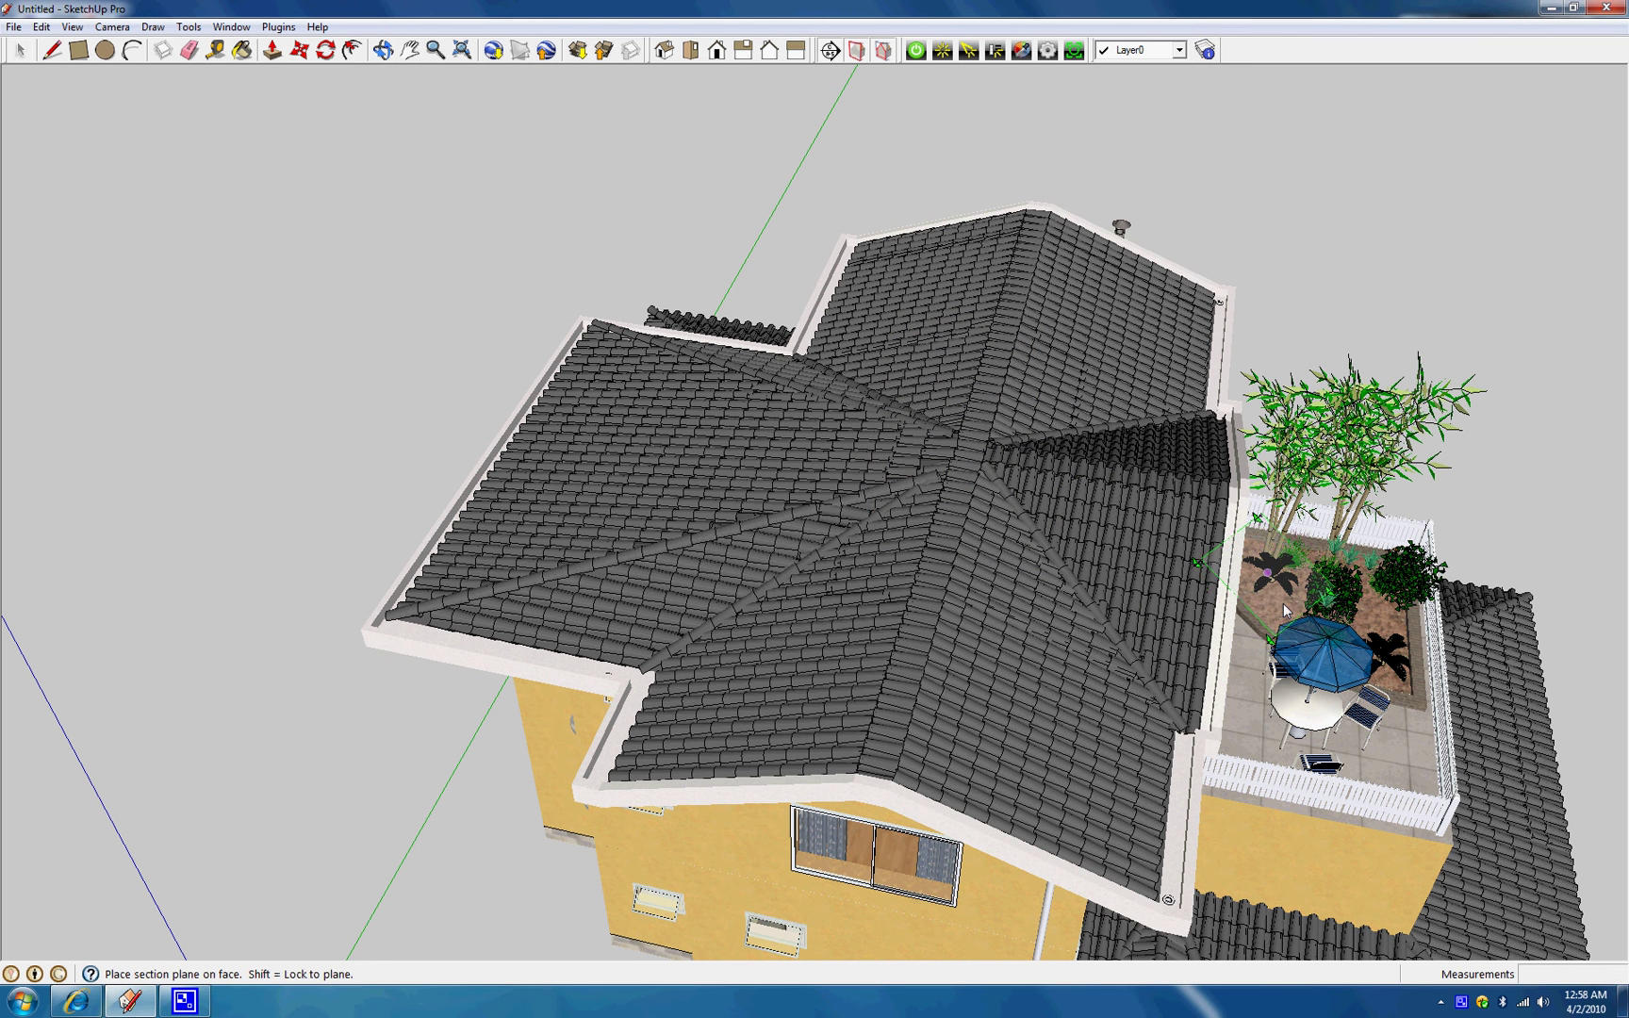
pyautogui.click(1341, 617)
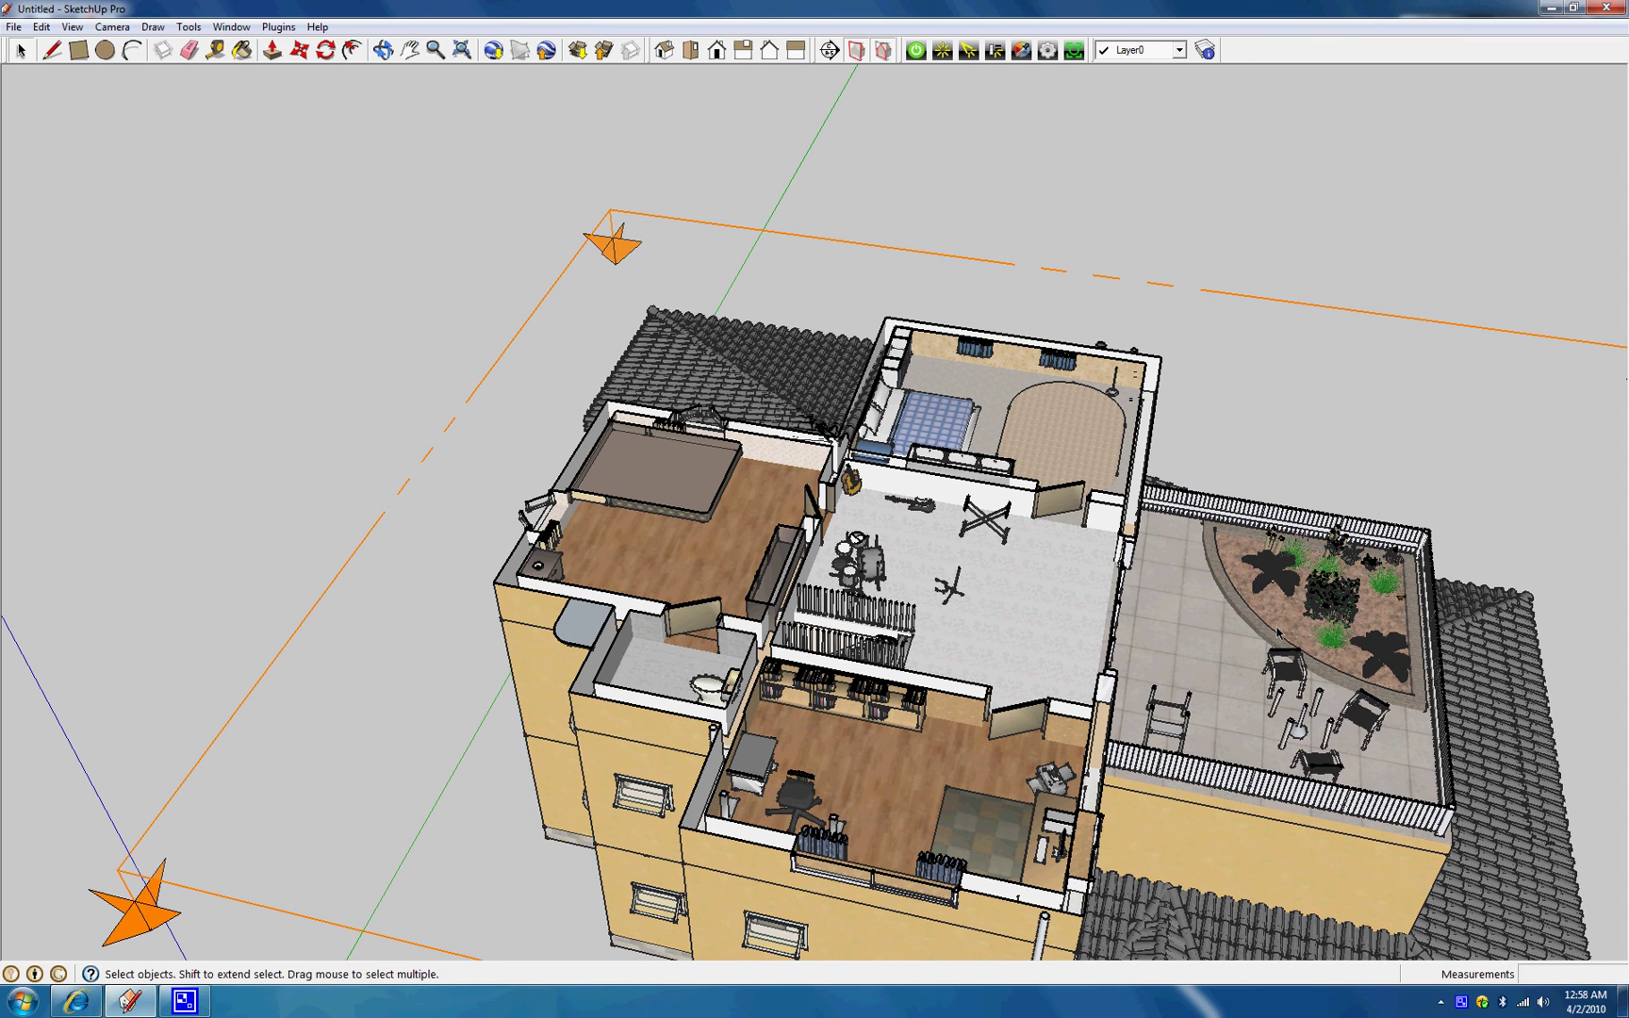
# Move the section plane about 15' 5" down the blue axis so it cuts through the ground floor.
pyautogui.moveTo(604, 625); pyautogui.dragTo(3, 61, button='middle')
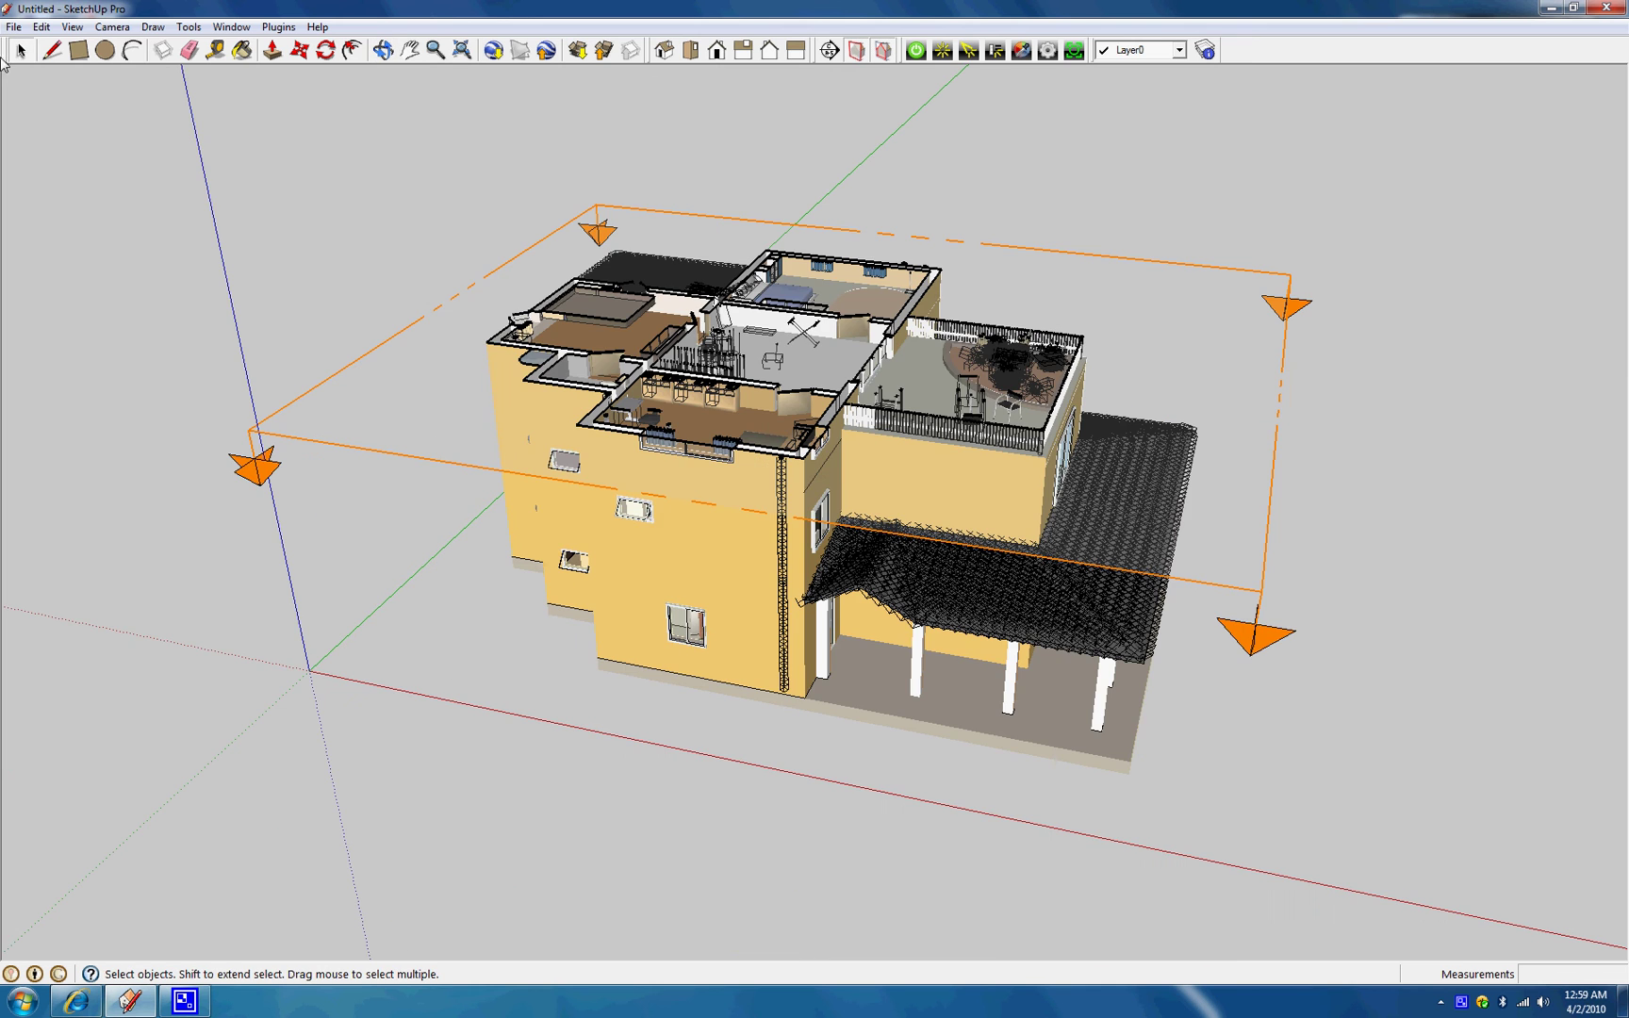
pyautogui.click(255, 437)
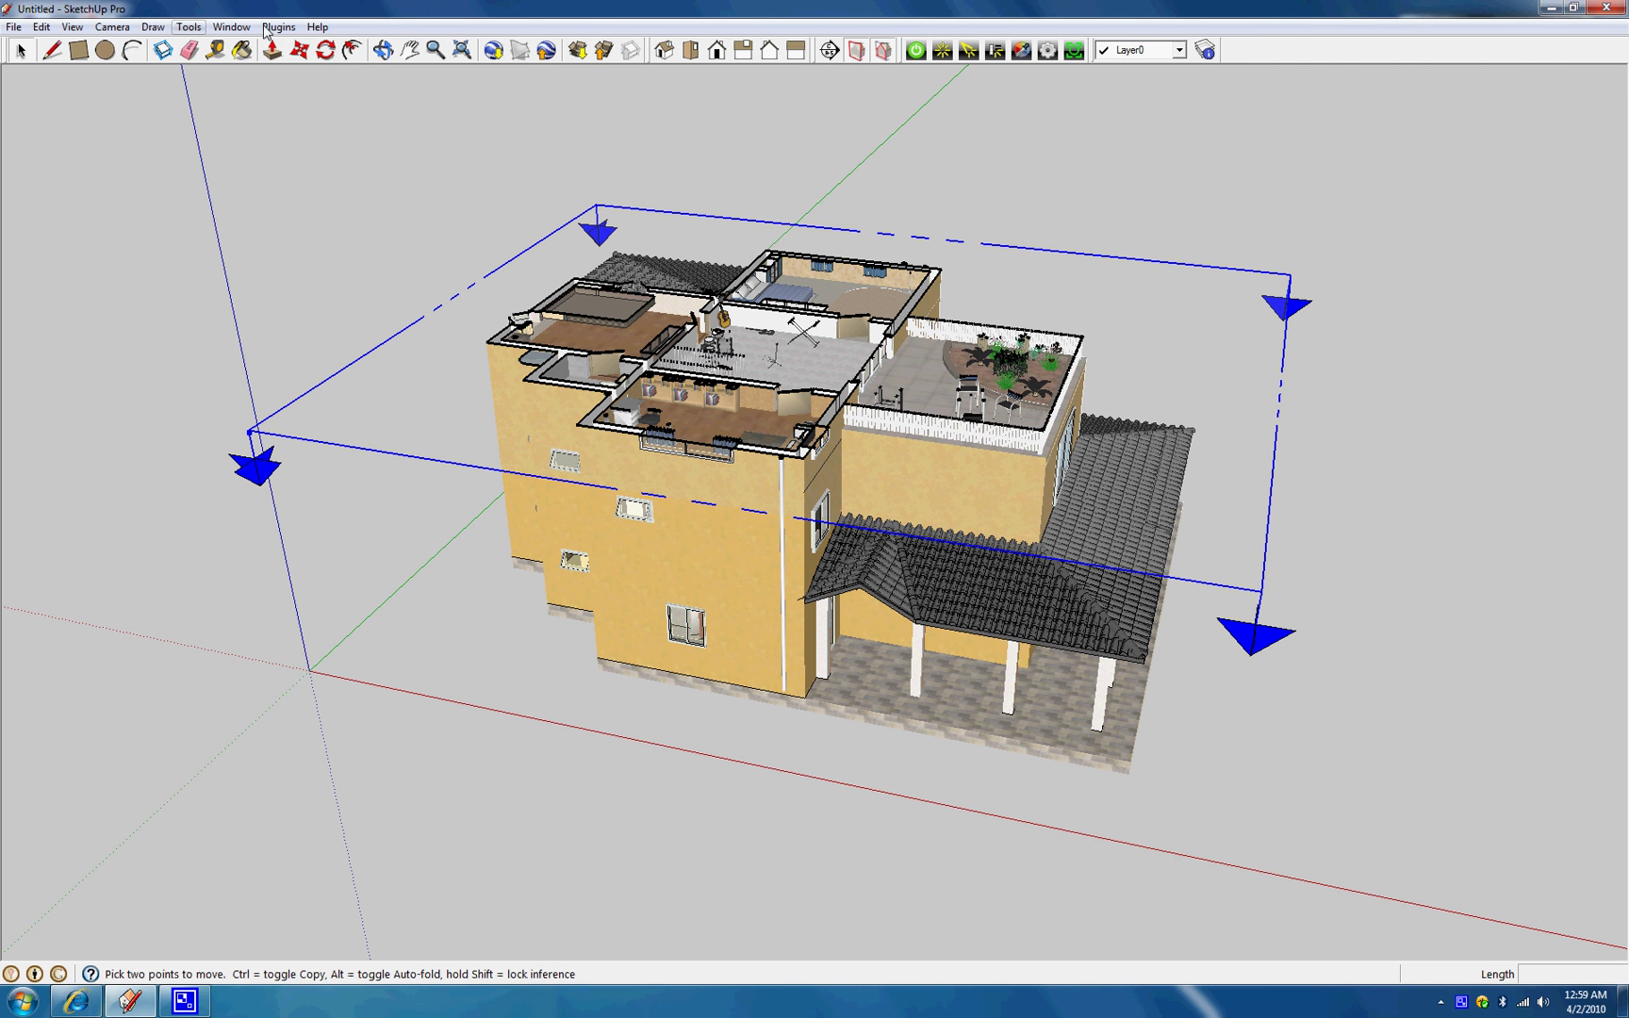
pyautogui.click(298, 49)
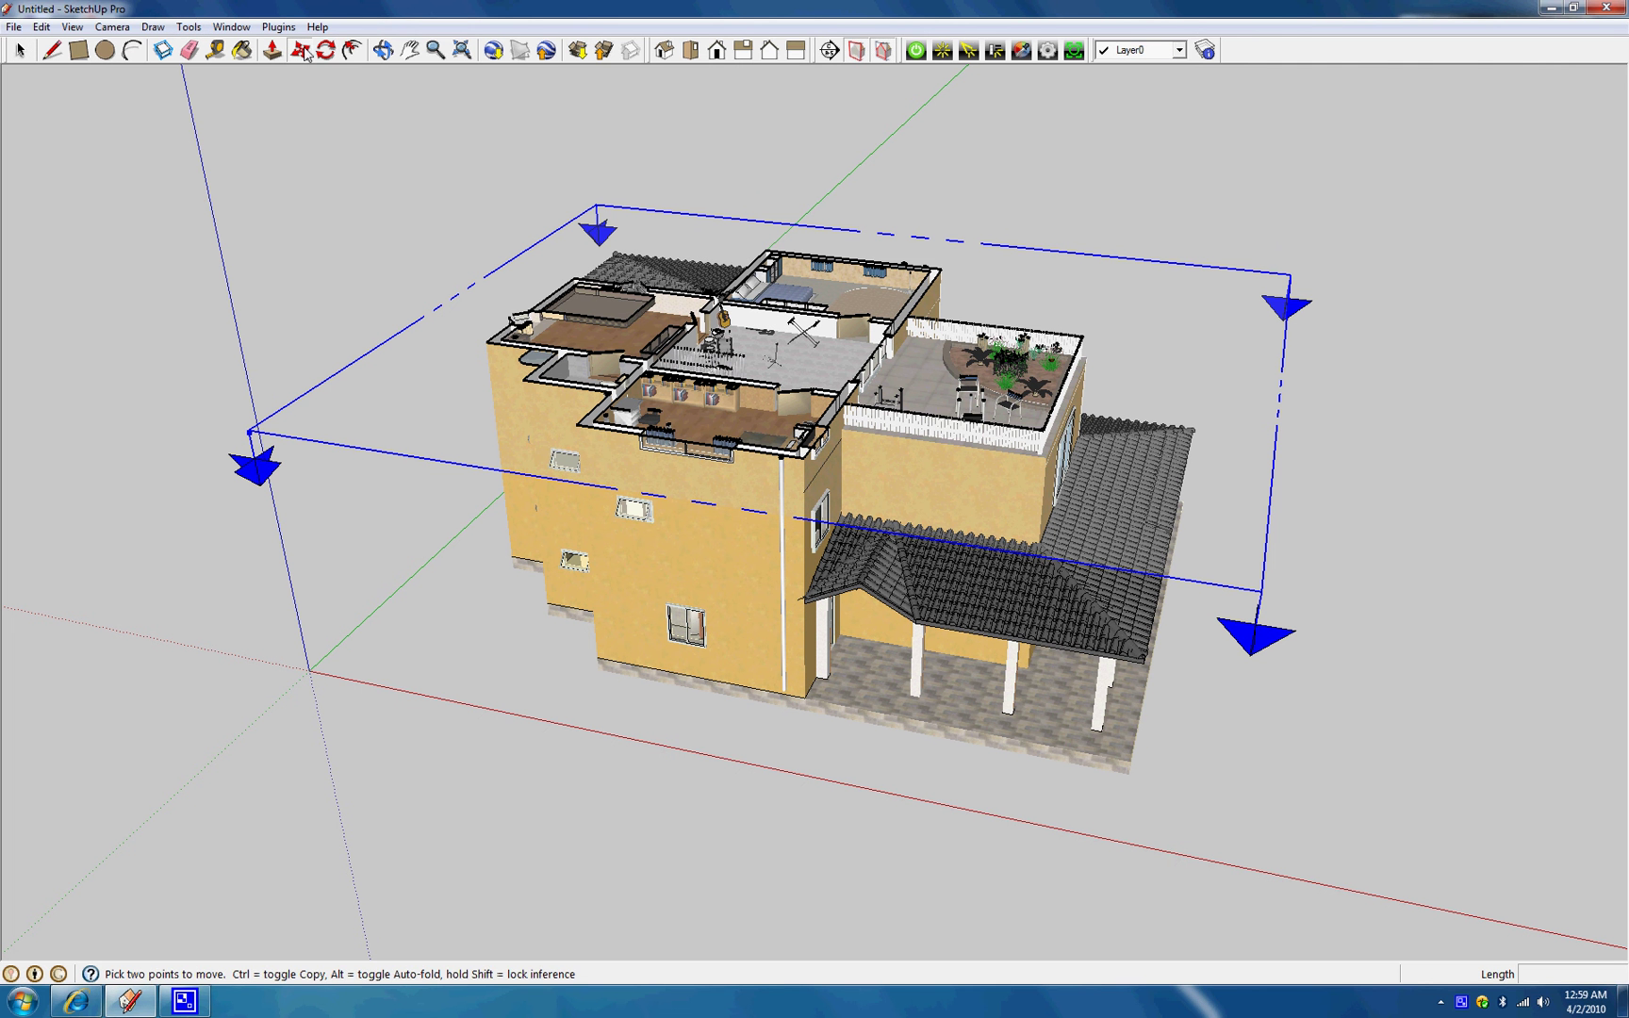
pyautogui.click(252, 429)
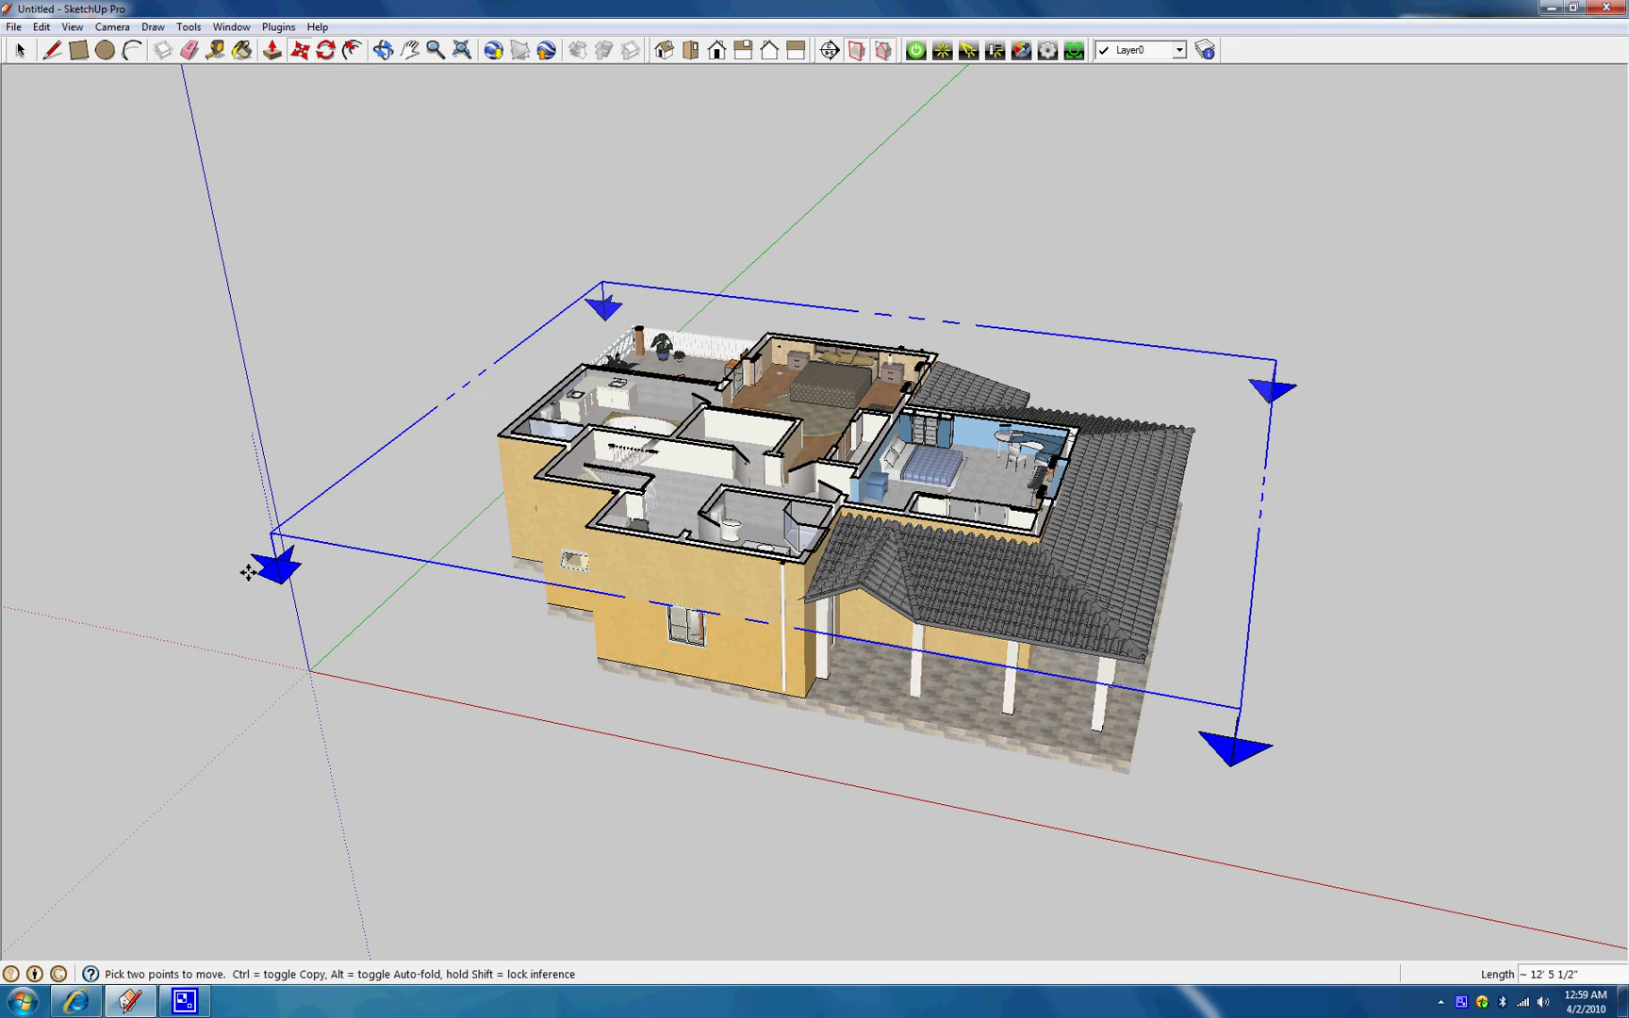
pyautogui.scroll(-3, 250, 570)
pyautogui.moveTo(251, 570); pyautogui.dragTo(266, 810, button='middle')
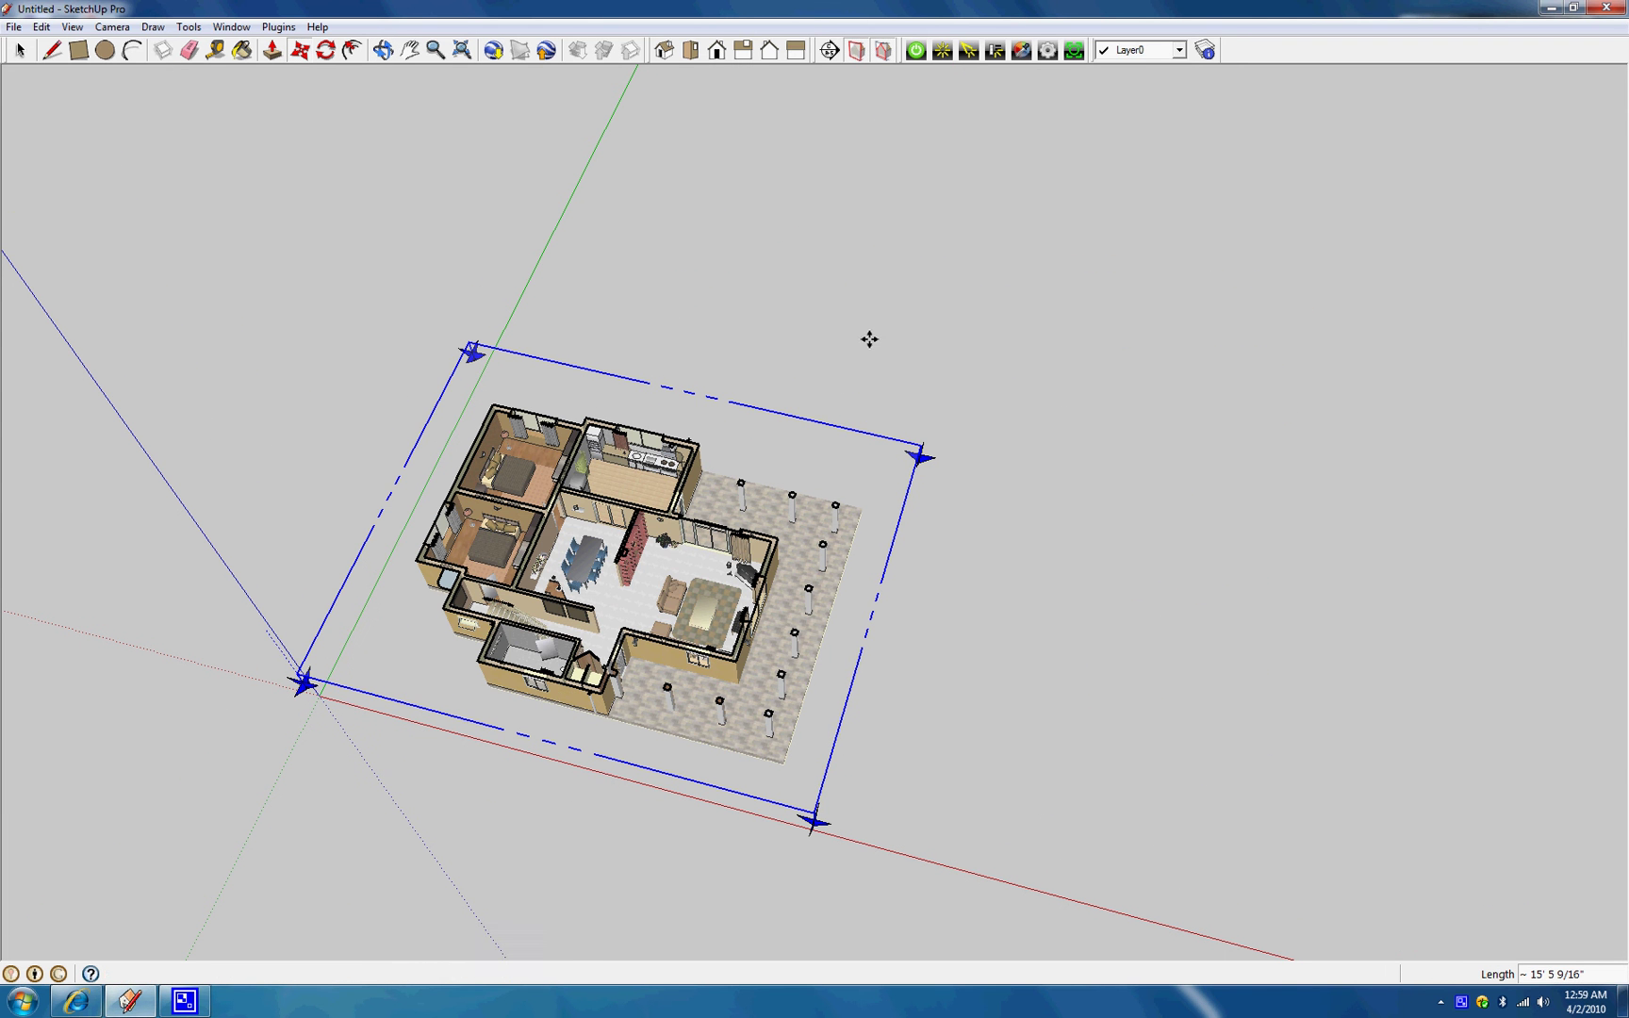
pyautogui.click(337, 729)
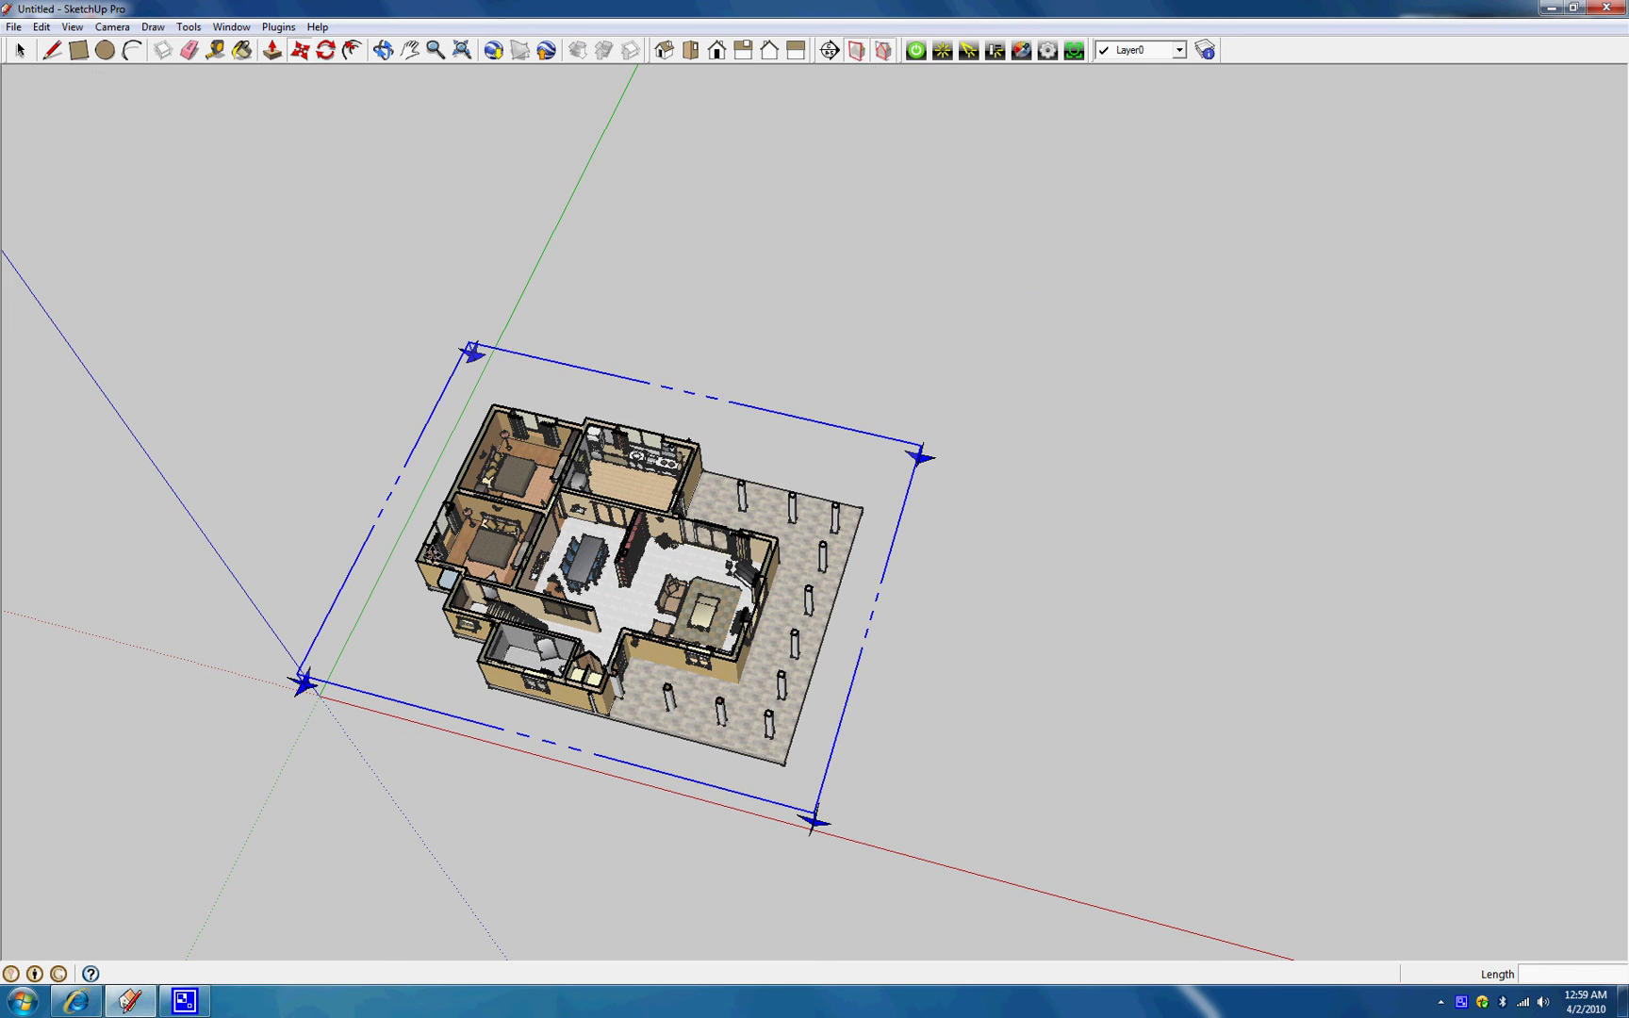
# Hide the section plane's display while keeping the ground-floor section cut active.
pyautogui.moveTo(304, 565); pyautogui.dragTo(931, 738, button='middle')
pyautogui.moveTo(484, 658); pyautogui.dragTo(629, 637, button='middle')
pyautogui.scroll(4, 643, 424)
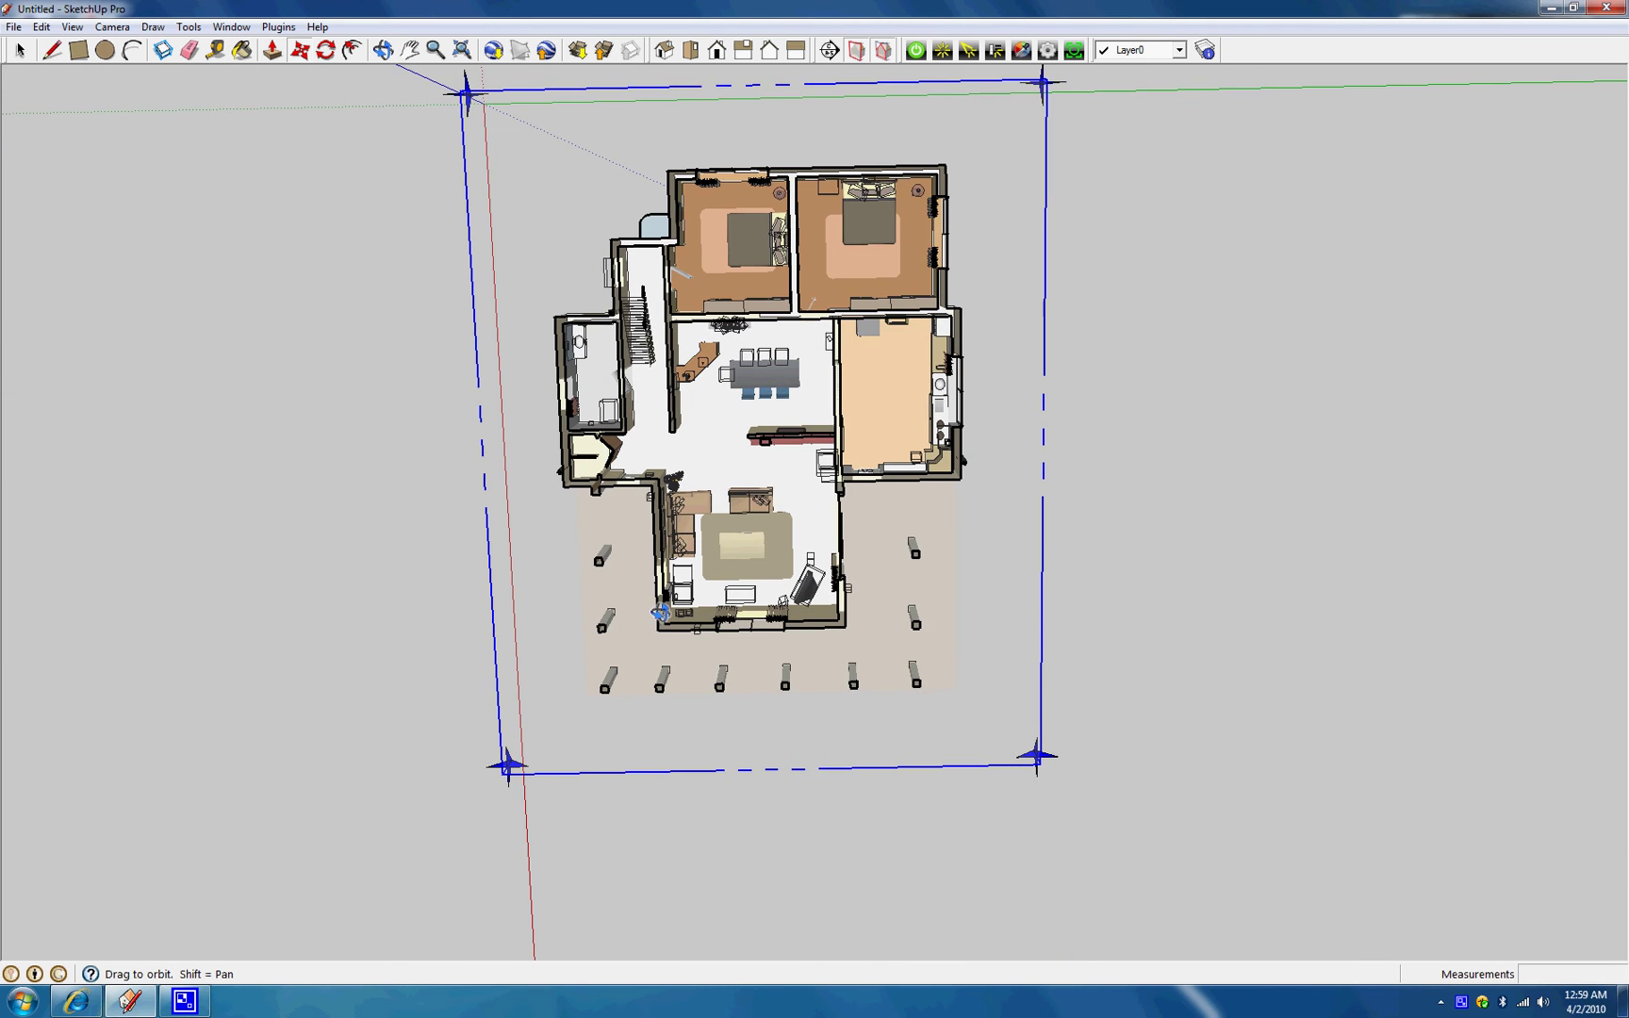
pyautogui.press('m')
pyautogui.scroll(3, 674, 462)
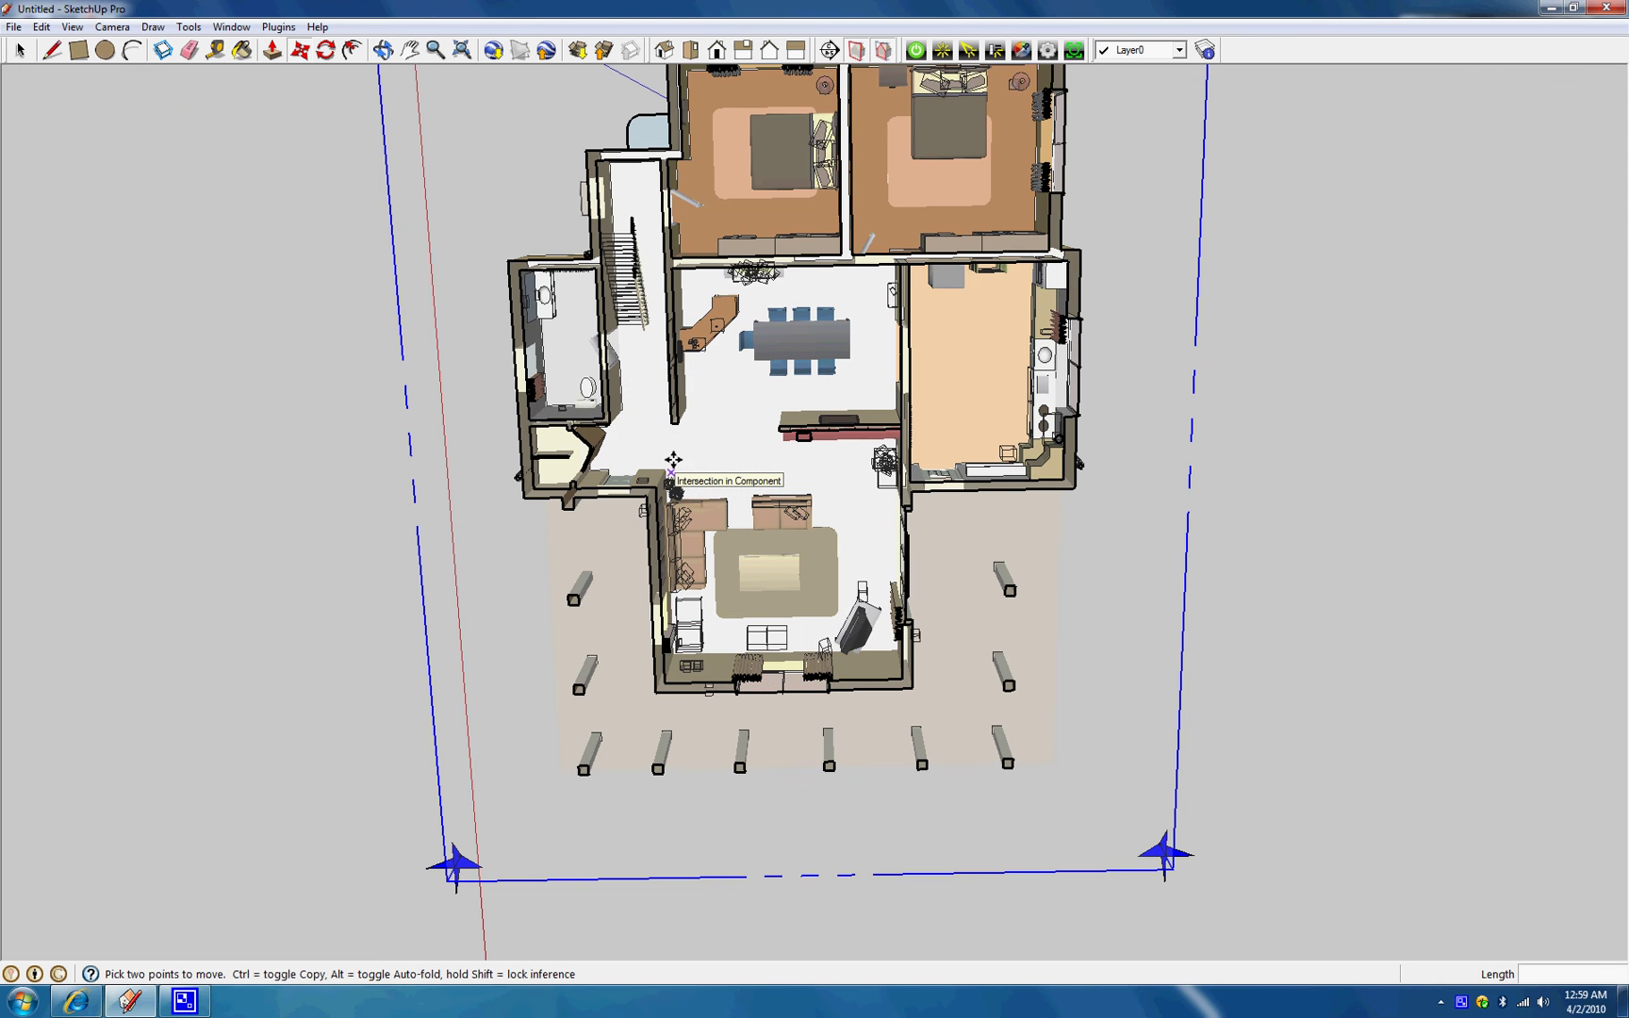
pyautogui.scroll(-5, 689, 453)
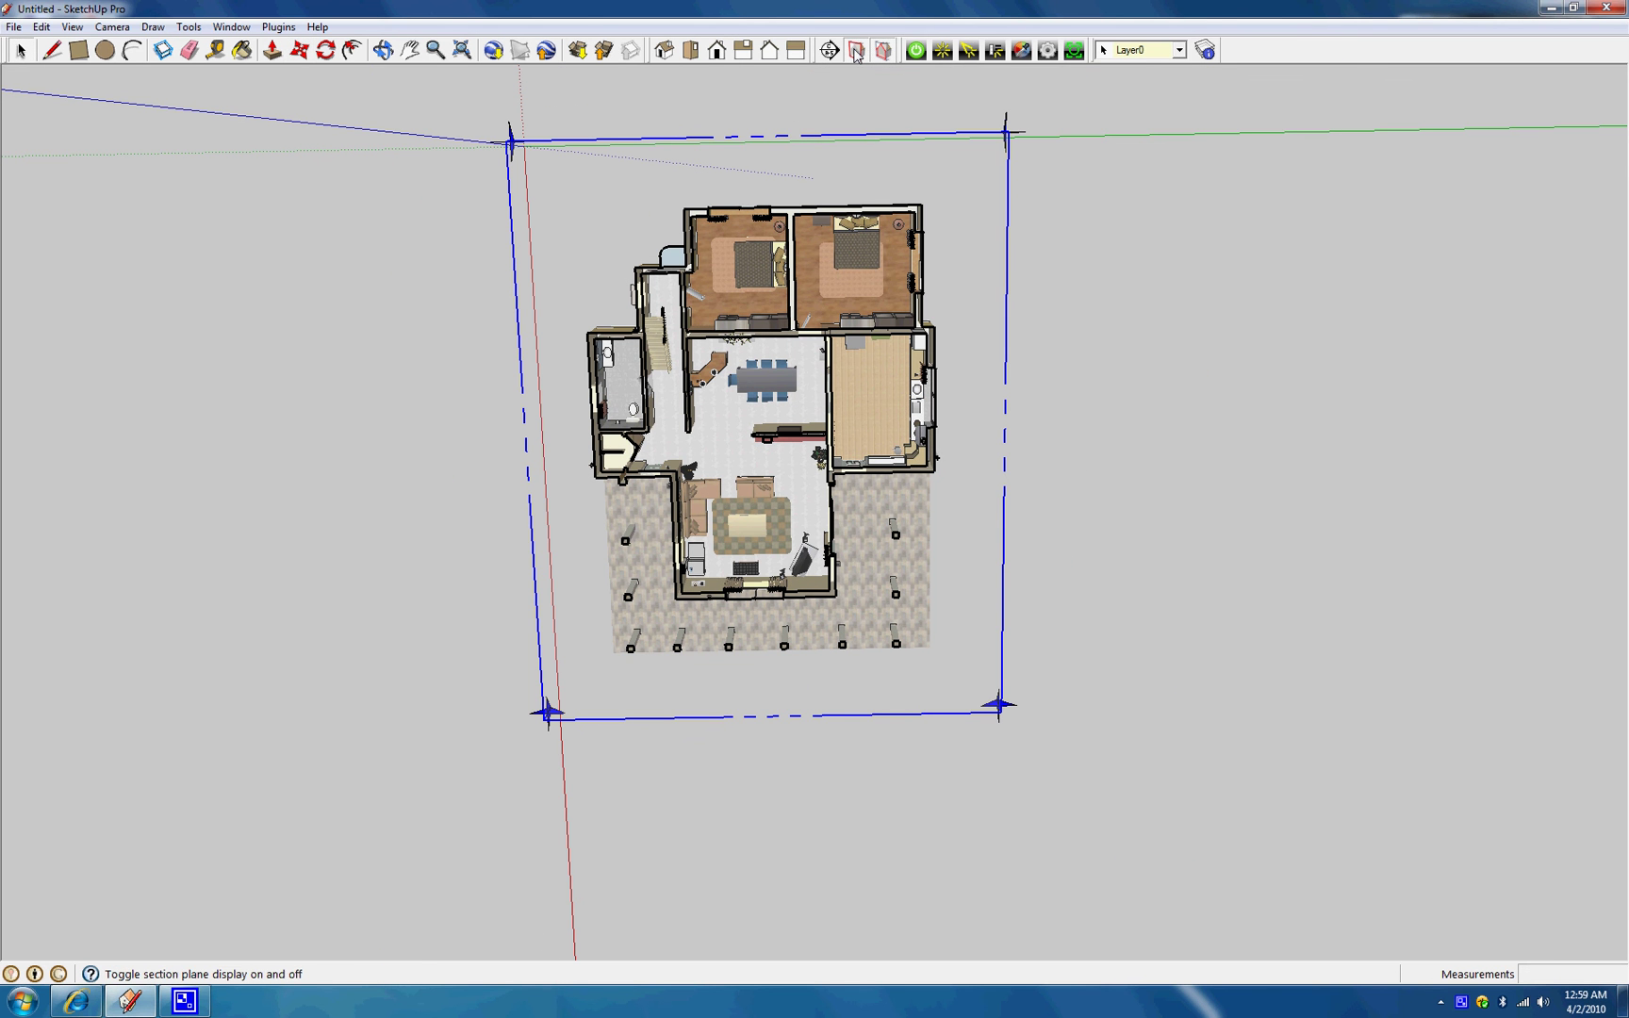
pyautogui.click(856, 51)
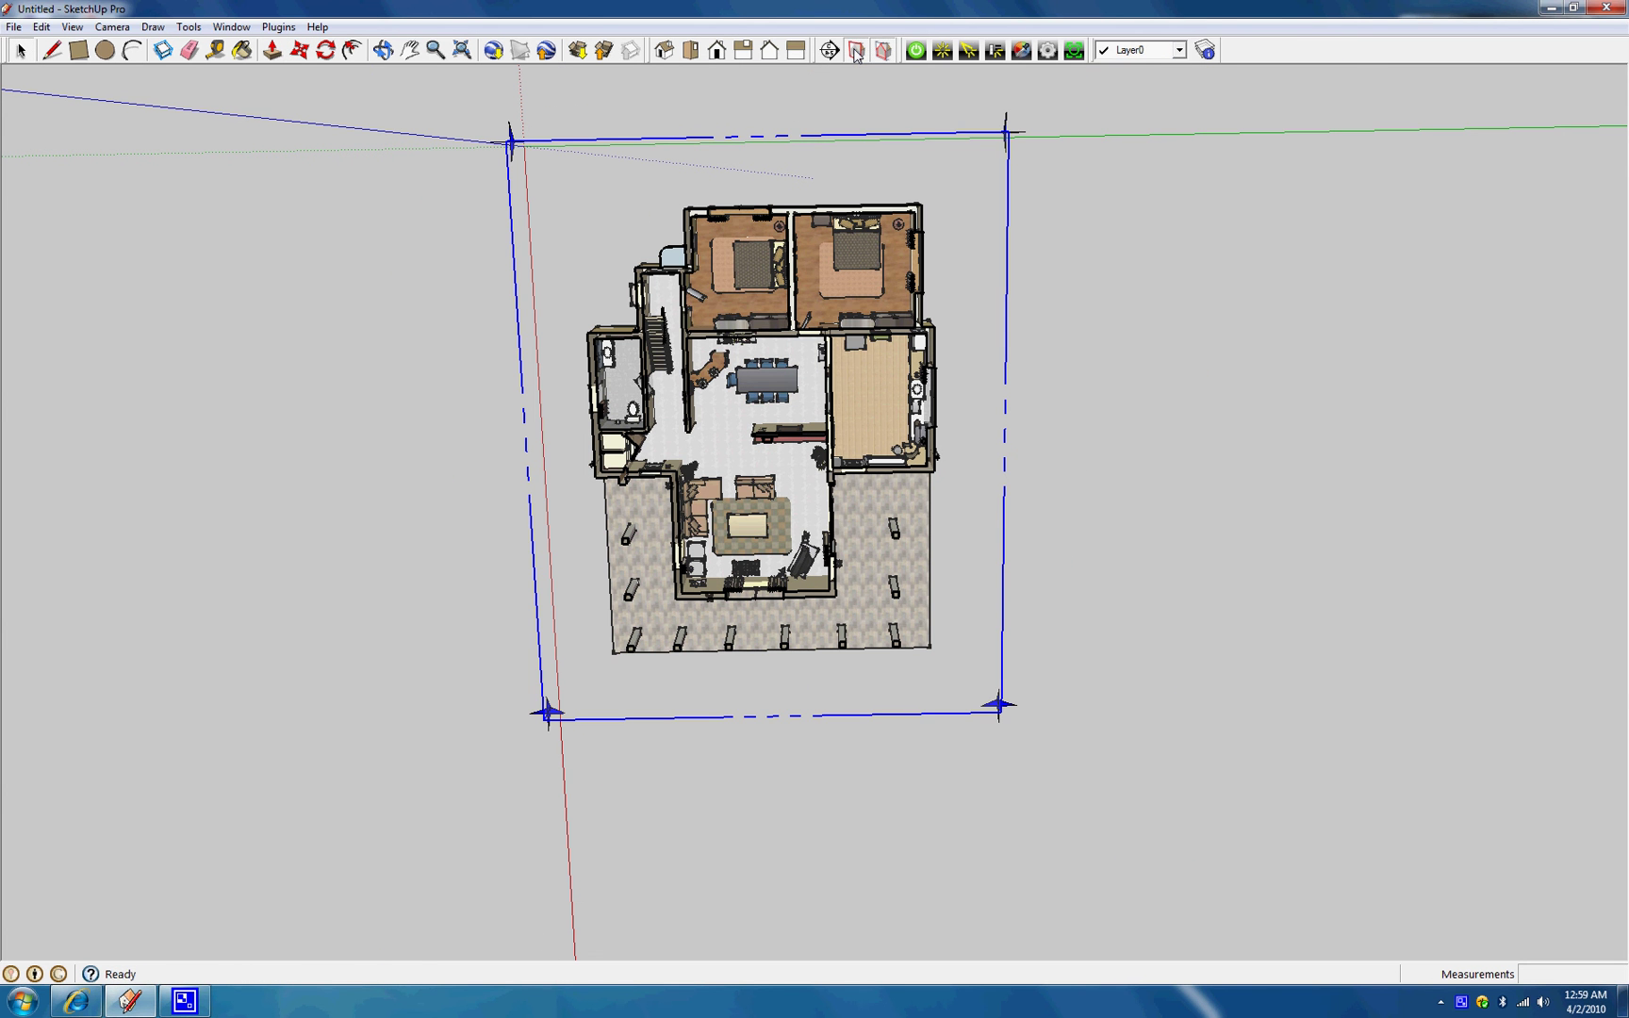
pyautogui.click(856, 52)
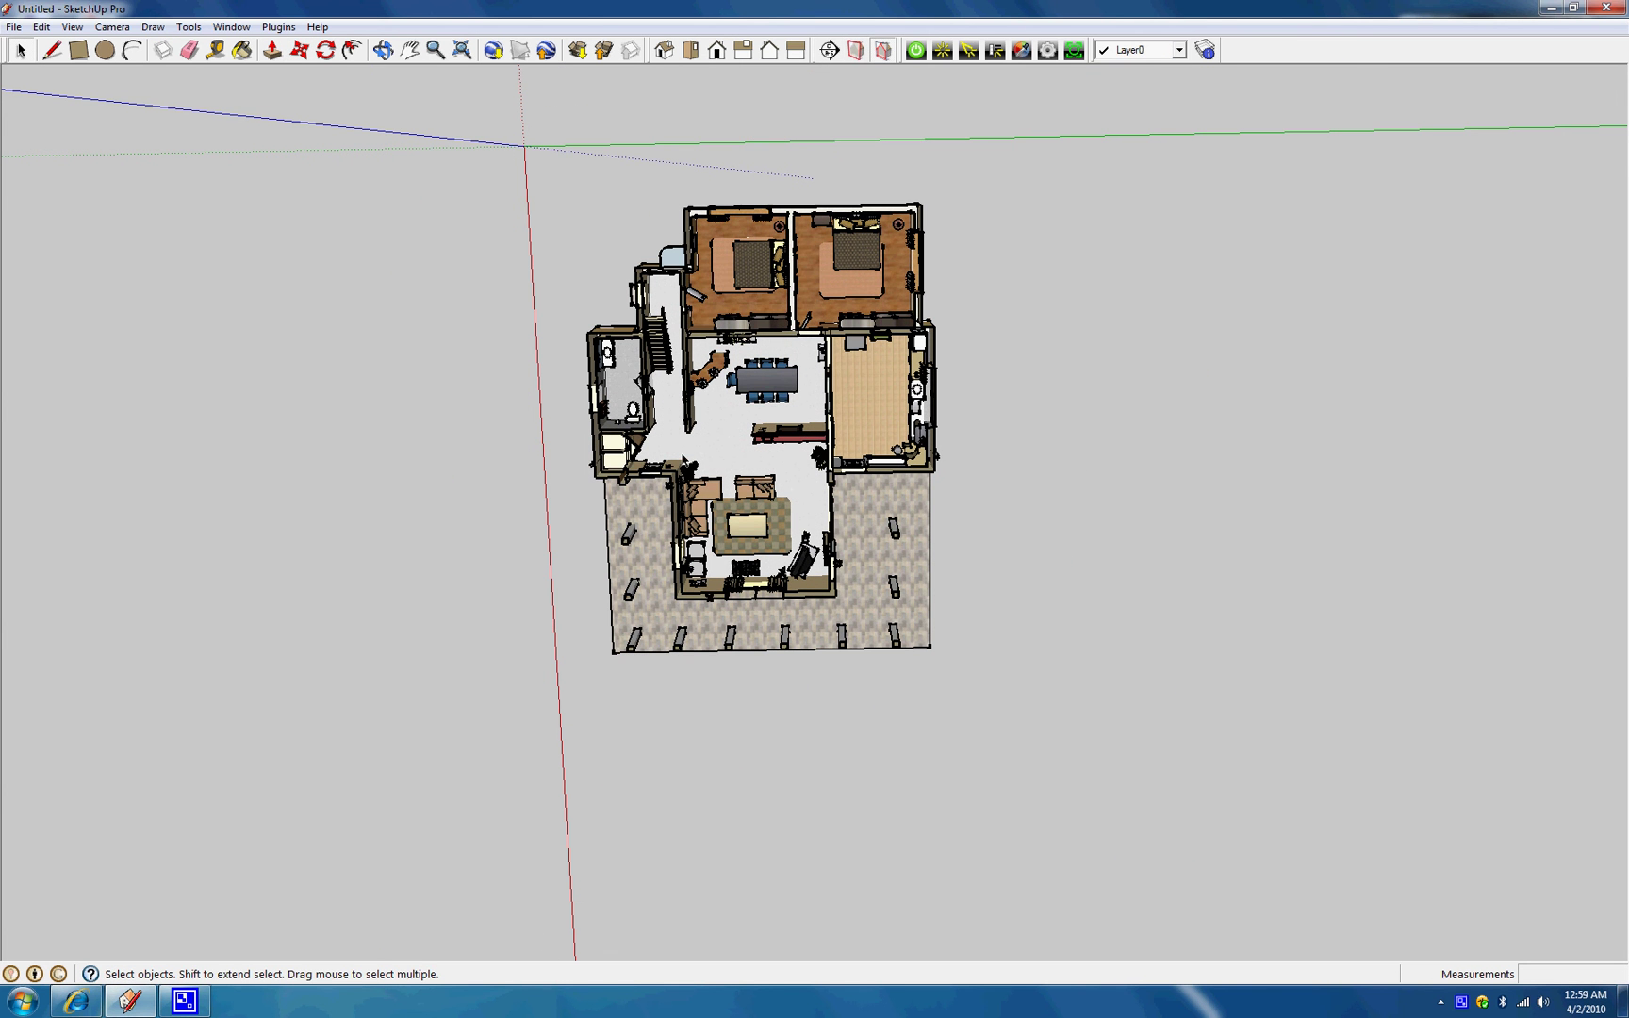
# Examine the cut ground floor's room and furniture layout from above.
pyautogui.scroll(1, 682, 459)
pyautogui.scroll(1, 679, 452)
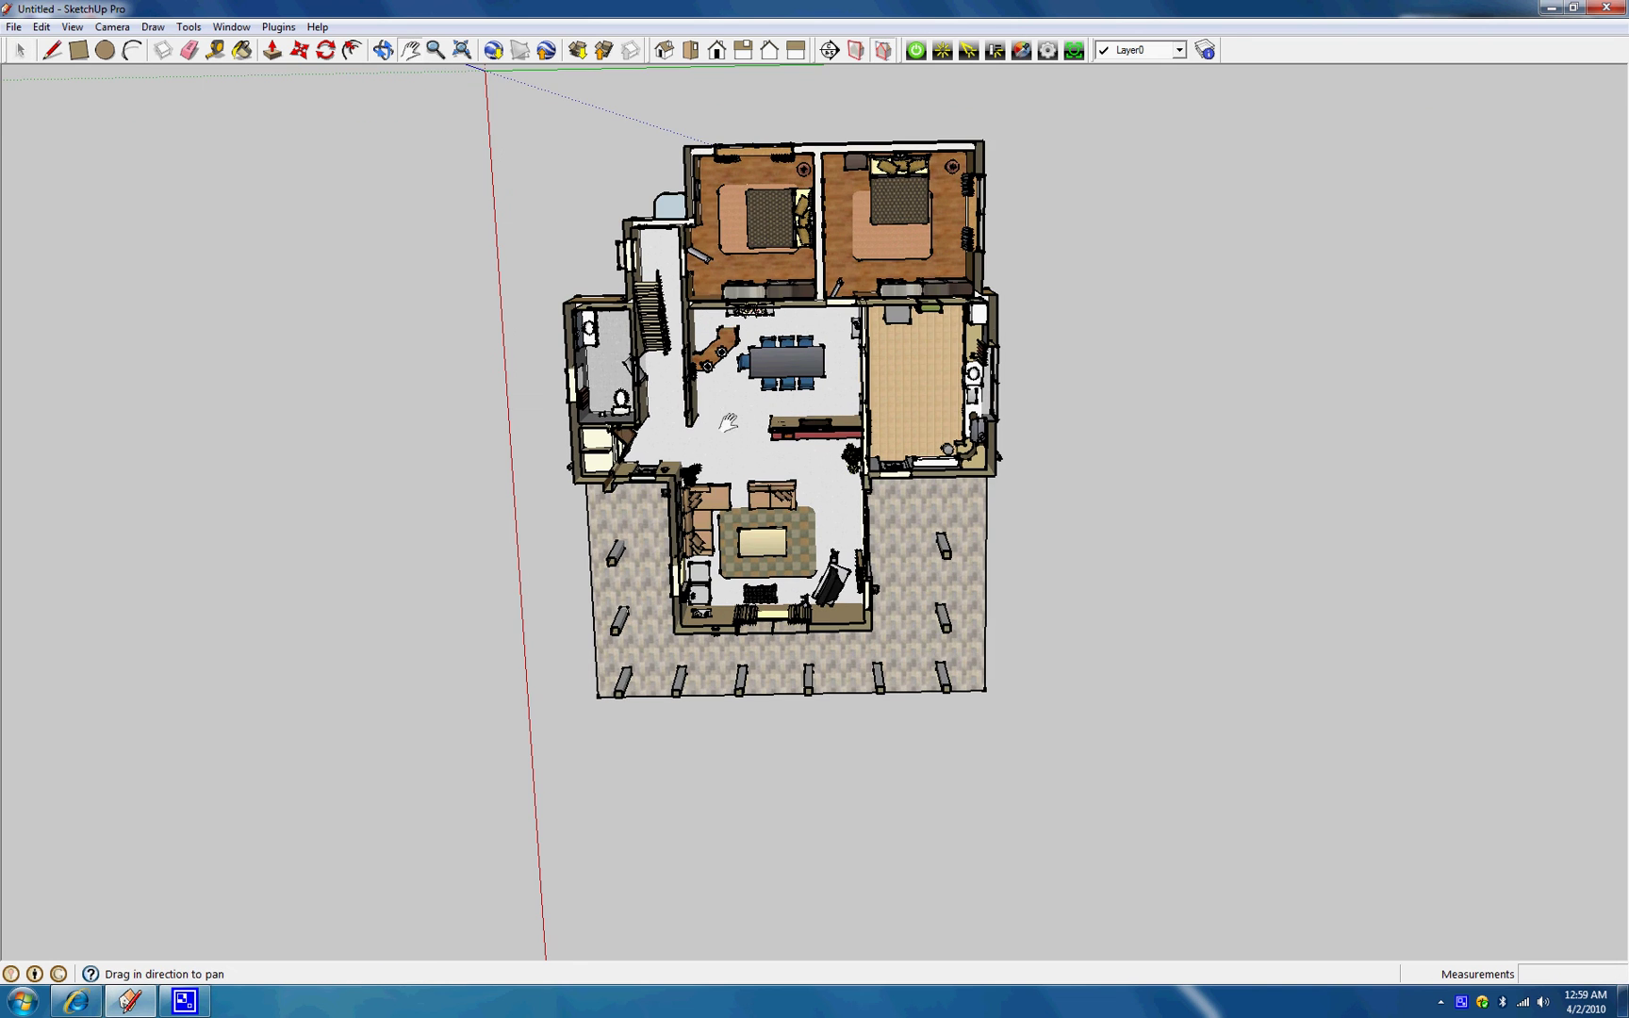
pyautogui.moveTo(728, 423); pyautogui.dragTo(773, 421, button='middle')
pyautogui.scroll(1, 790, 401)
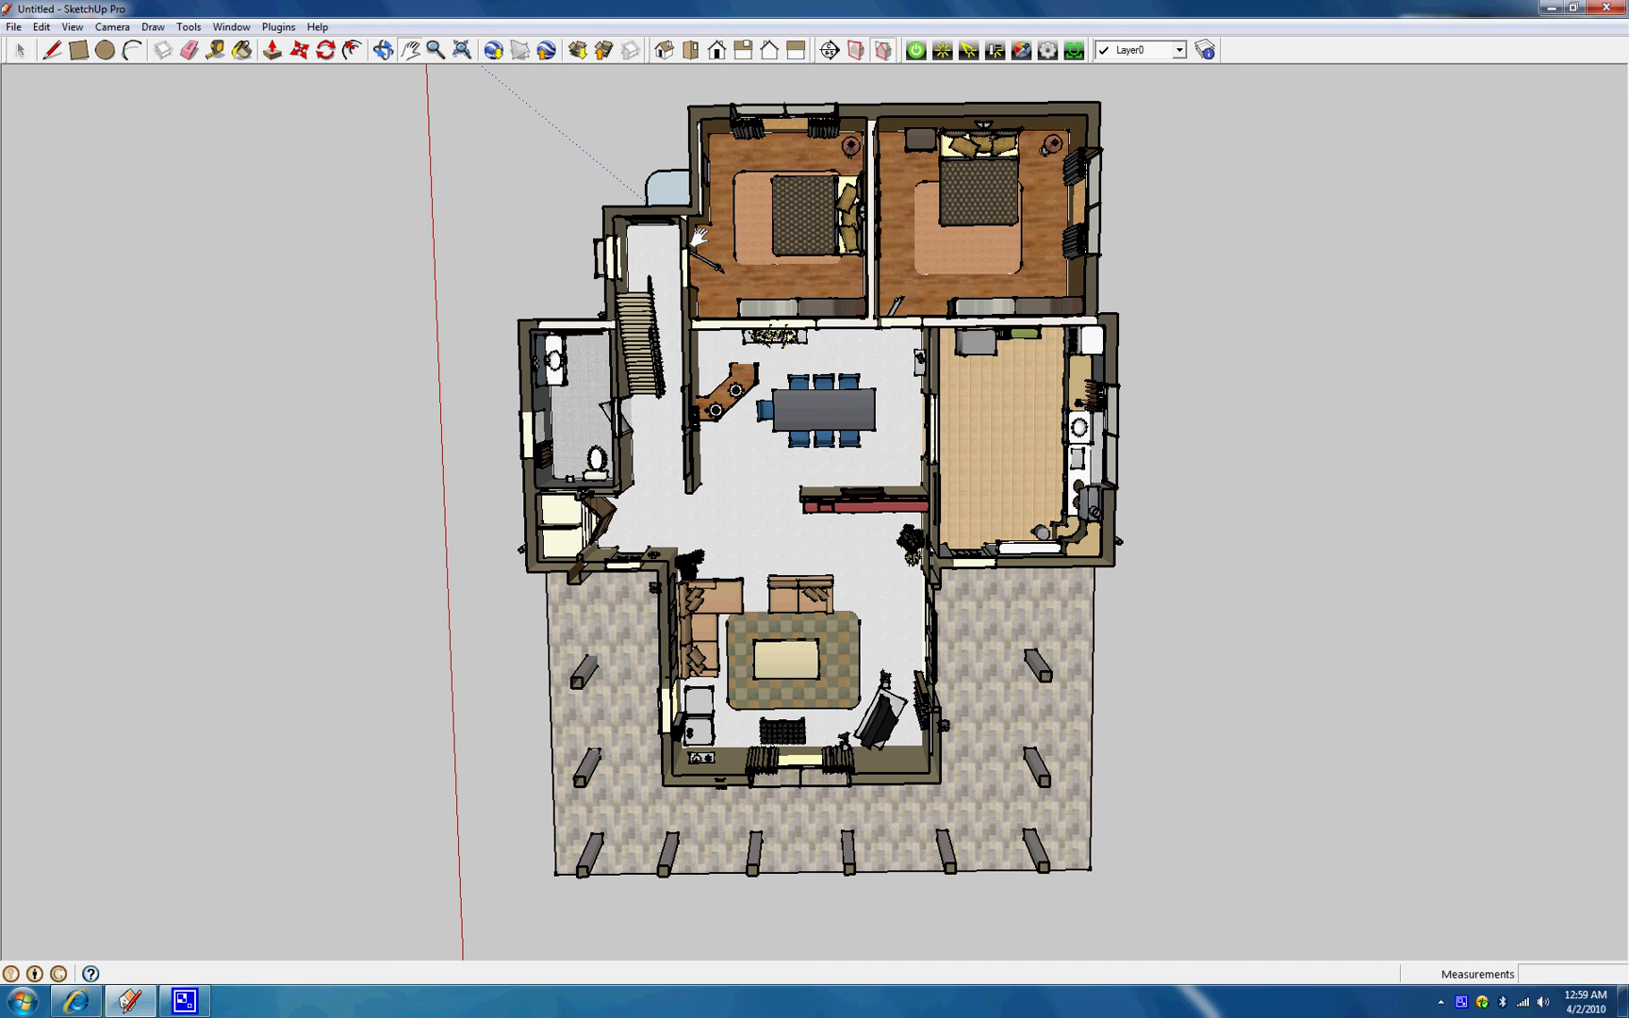
# Switch to the standard Top view and frame the cut ground floor so the whole plan fills the drawing area.
pyautogui.moveTo(698, 235); pyautogui.dragTo(698, 377, button='middle')
pyautogui.press('h')
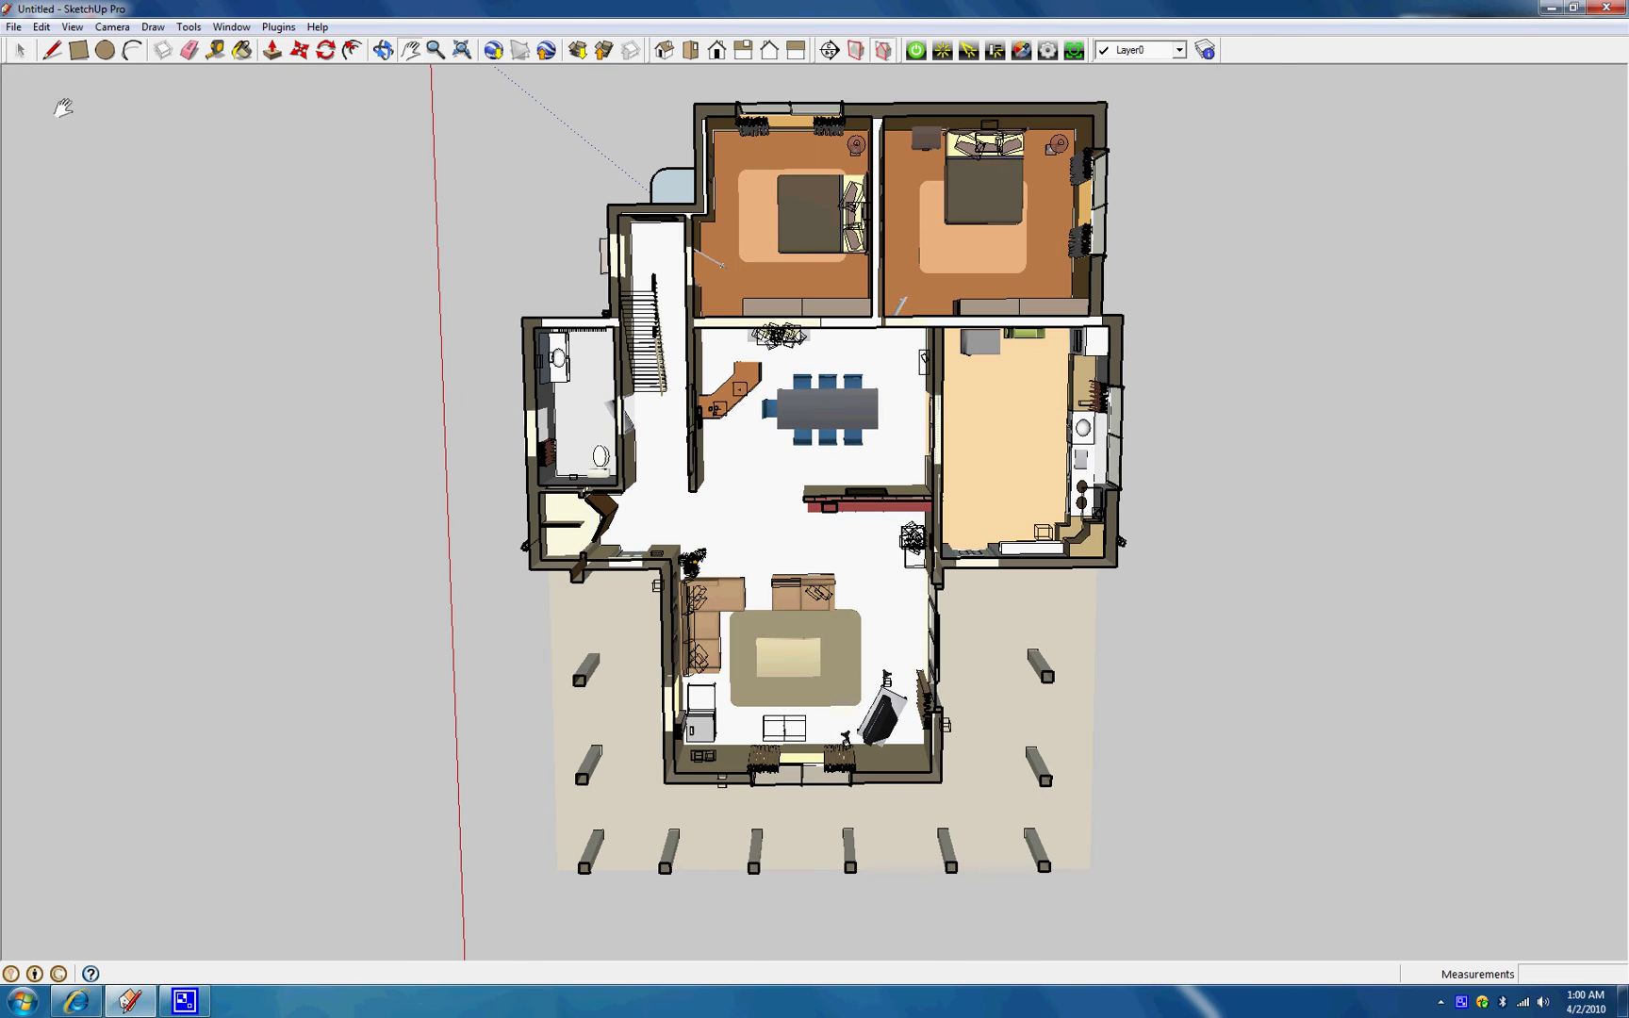
pyautogui.click(114, 27)
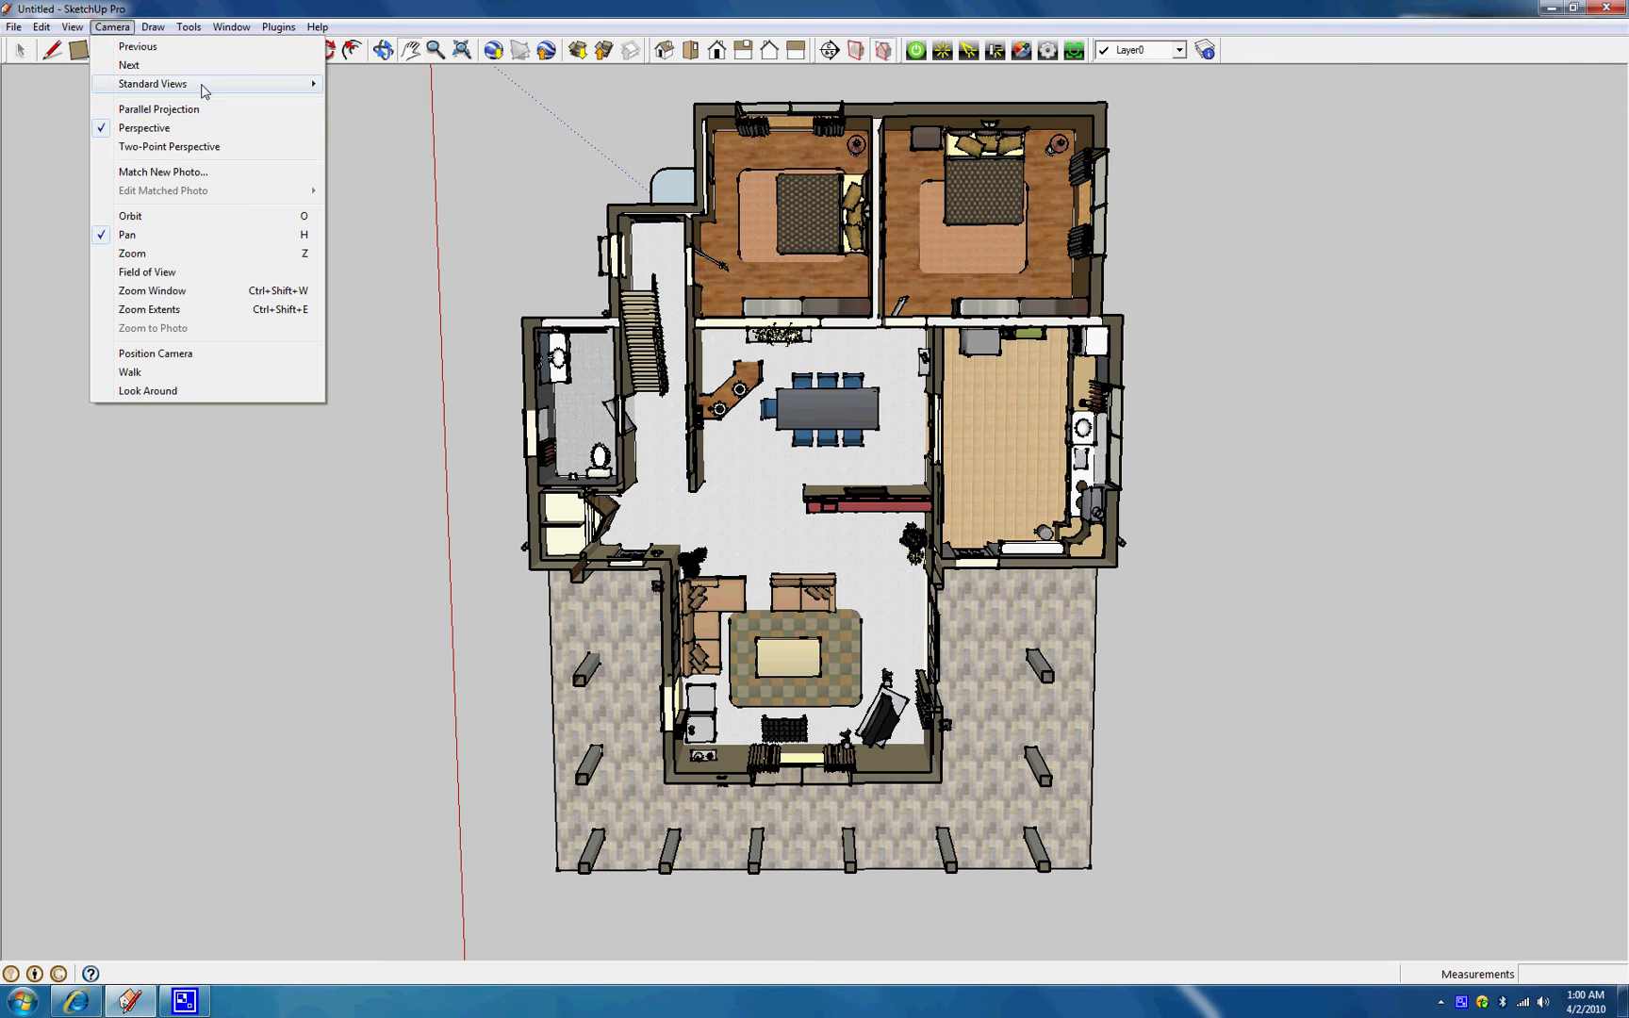
pyautogui.moveTo(204, 85)
pyautogui.click(389, 86)
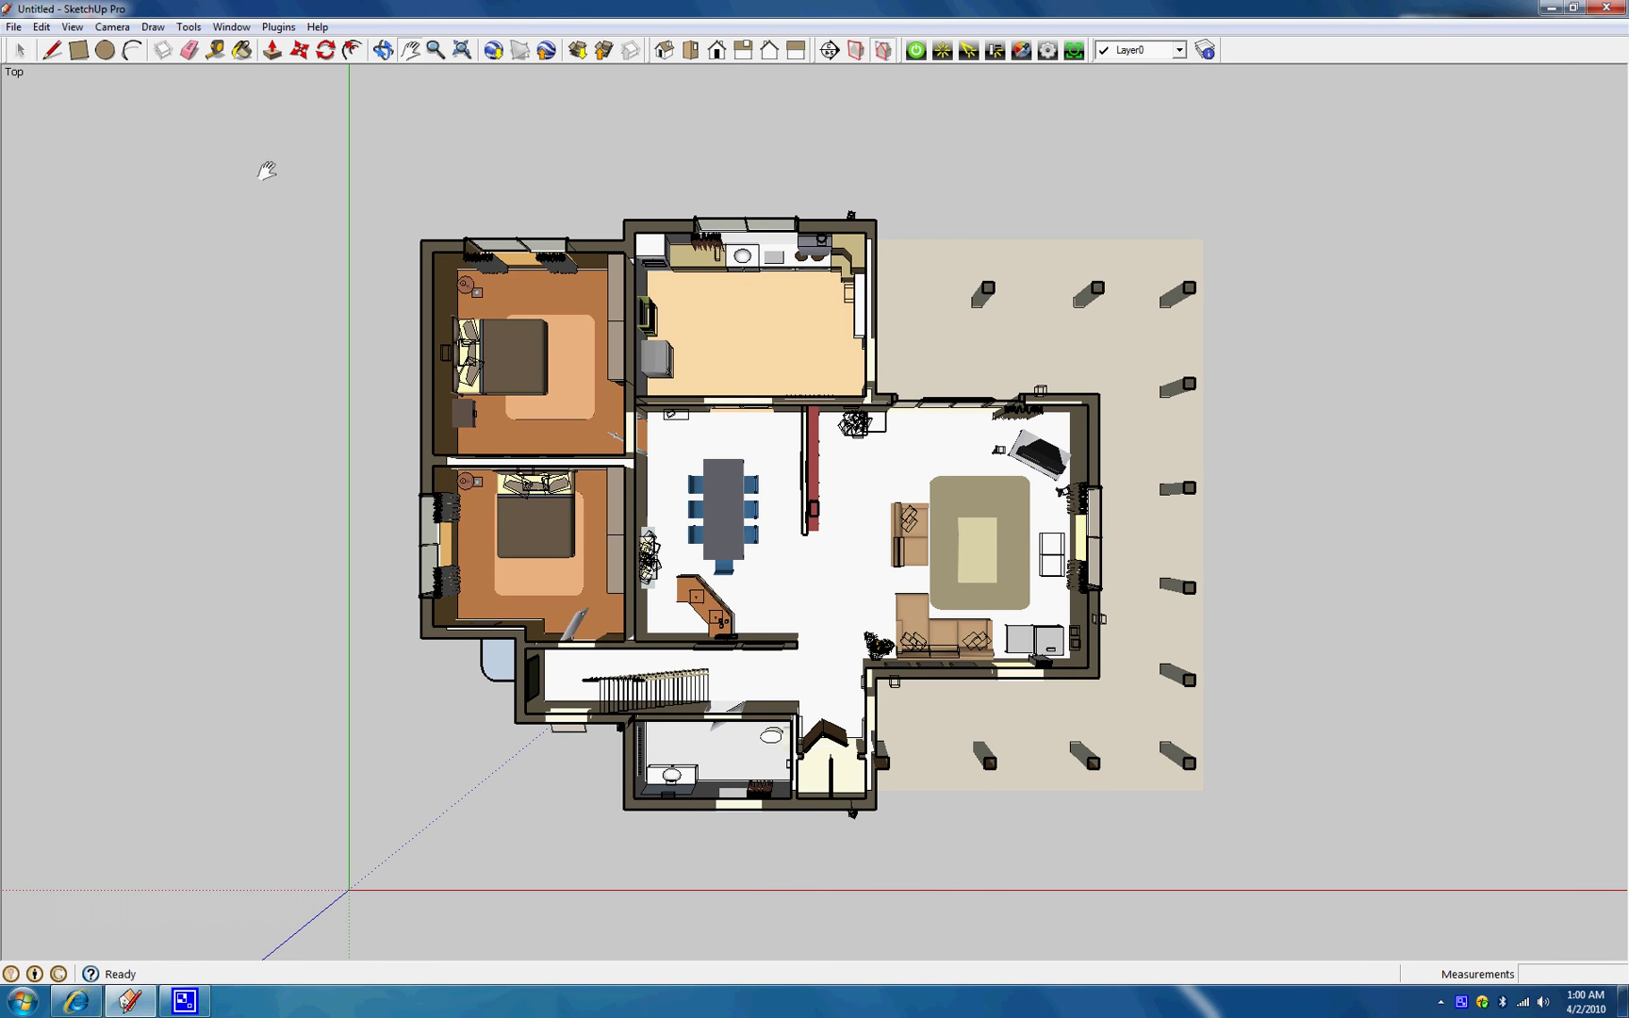
pyautogui.scroll(3, 290, 355)
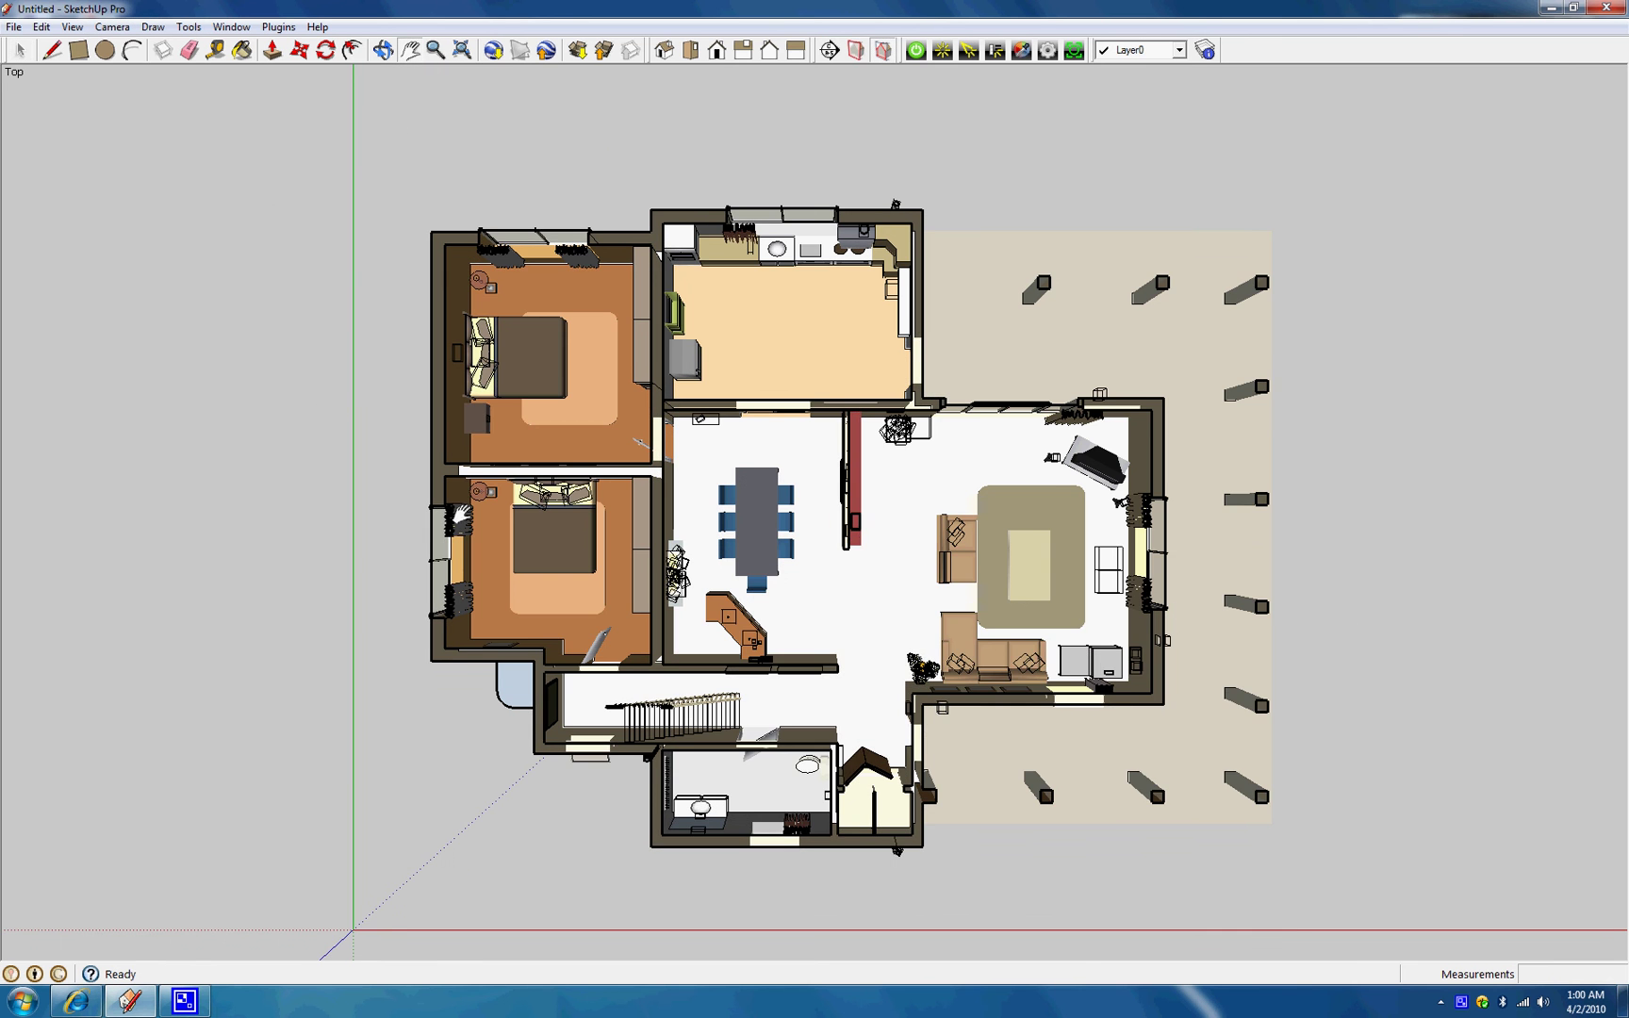
pyautogui.moveTo(476, 554); pyautogui.dragTo(466, 511)
pyautogui.scroll(1, 466, 511)
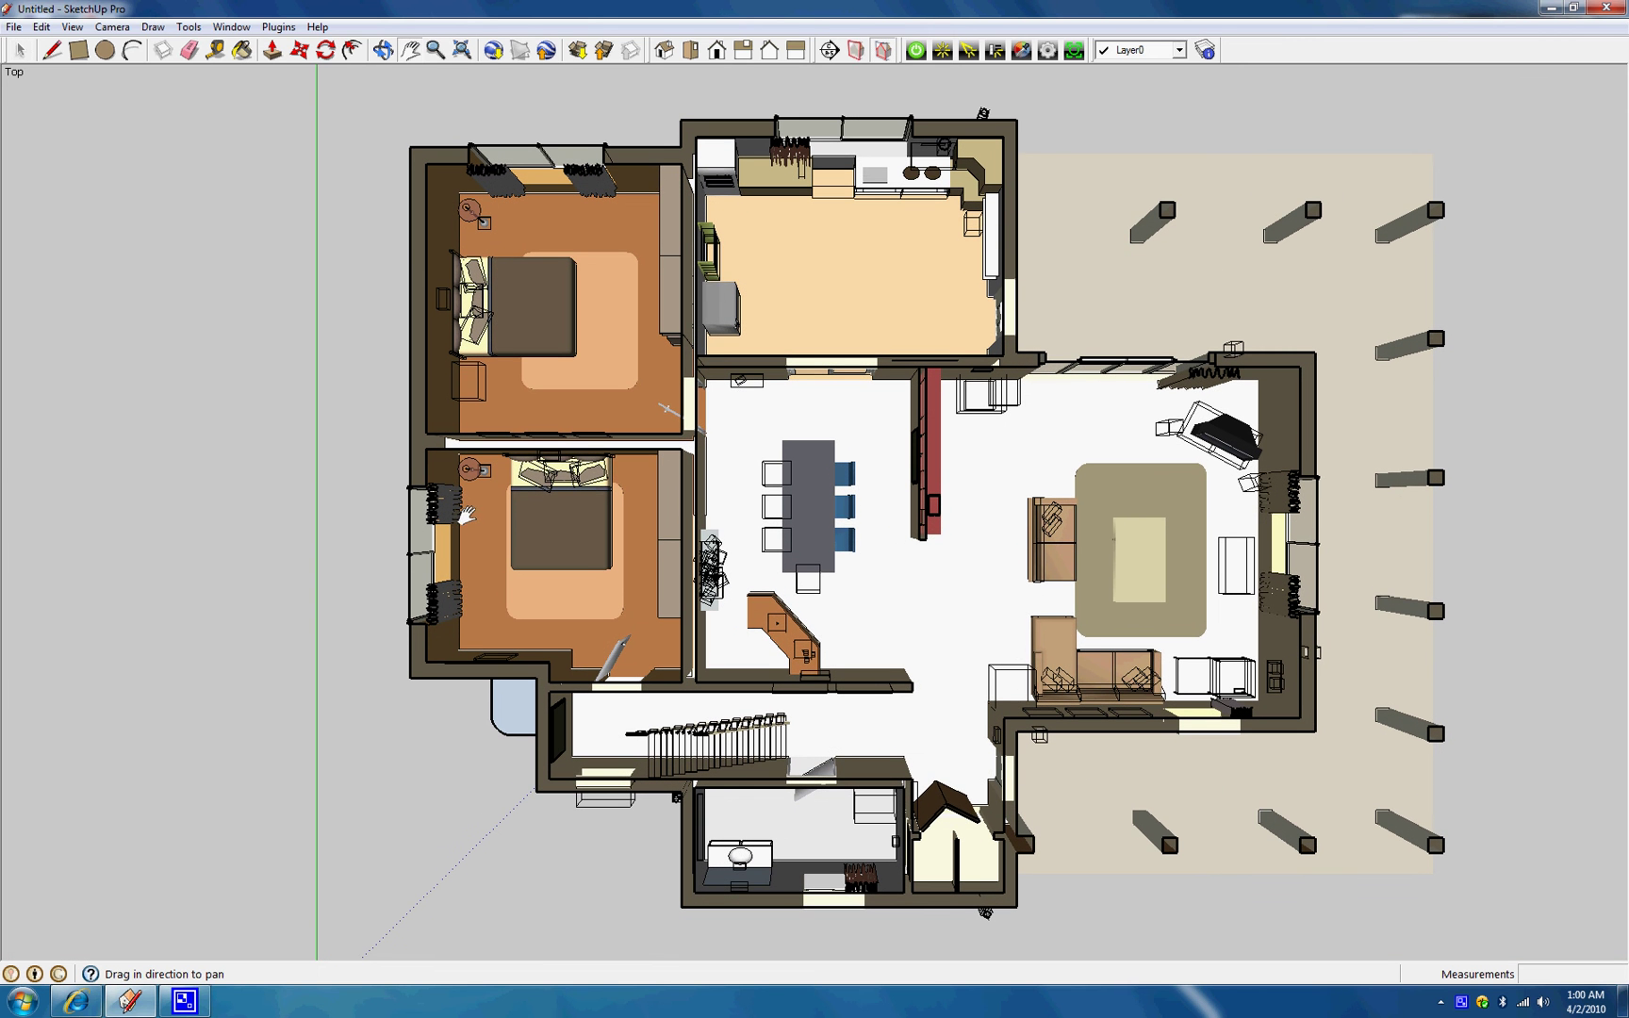
# Start exporting the top view of the ground-floor plan as a 2D graphic.
pyautogui.click(14, 27)
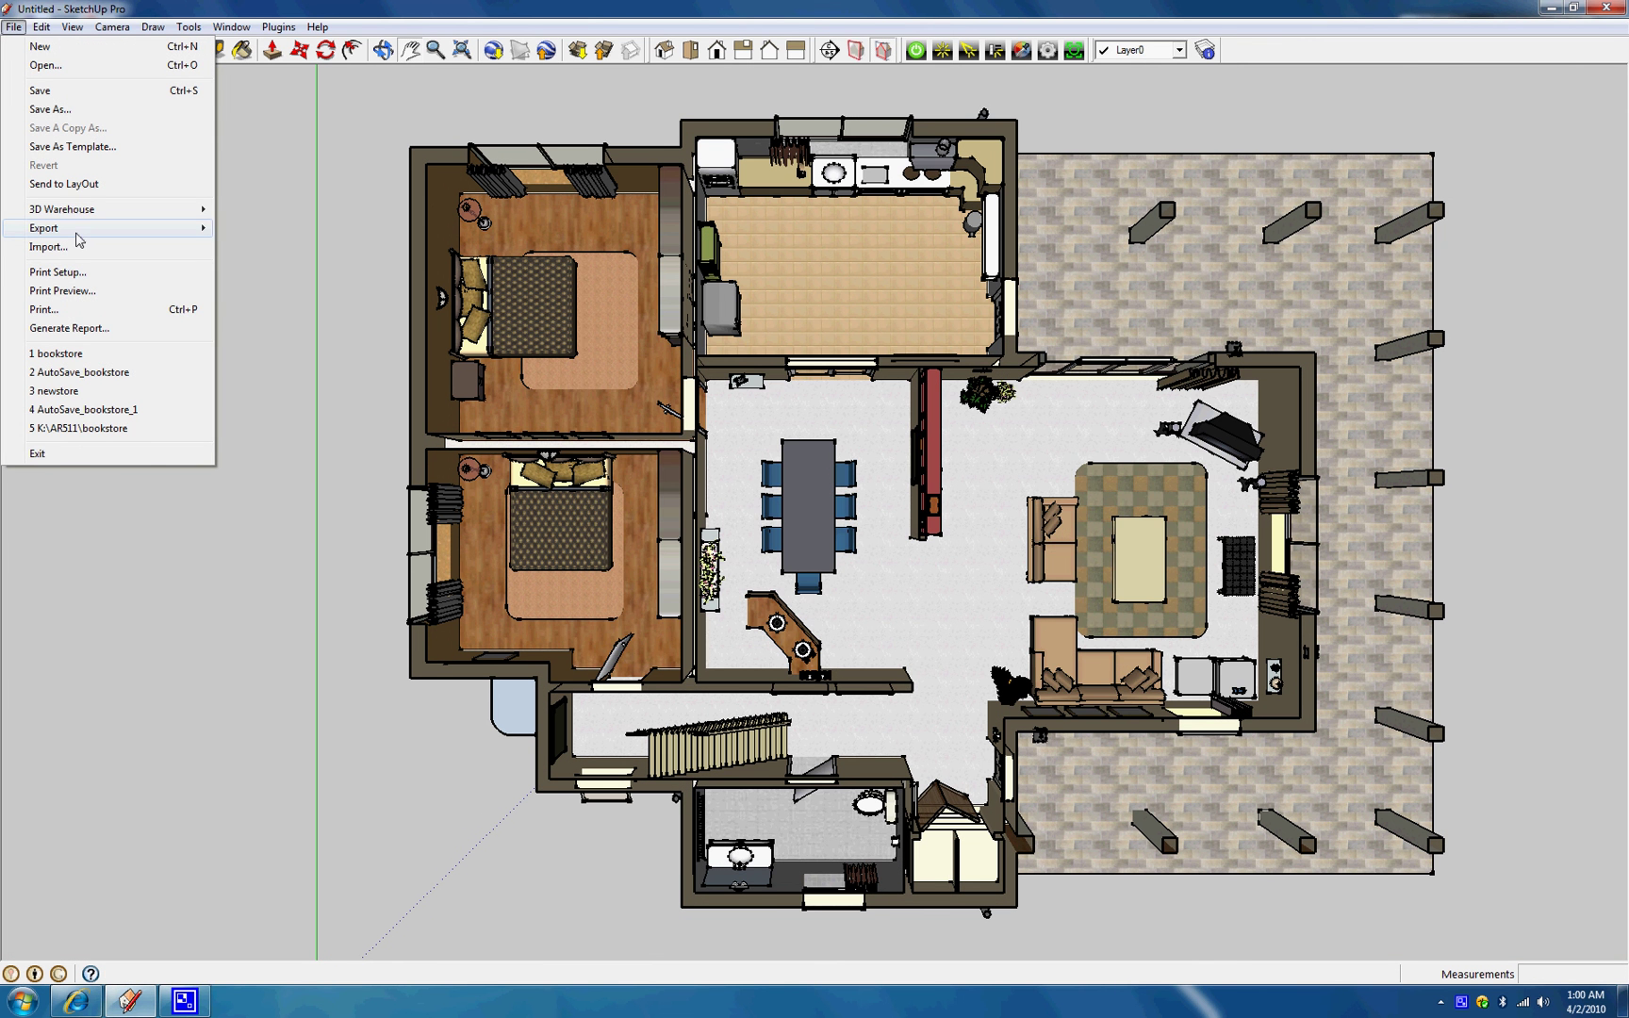
pyautogui.moveTo(84, 228)
pyautogui.click(277, 244)
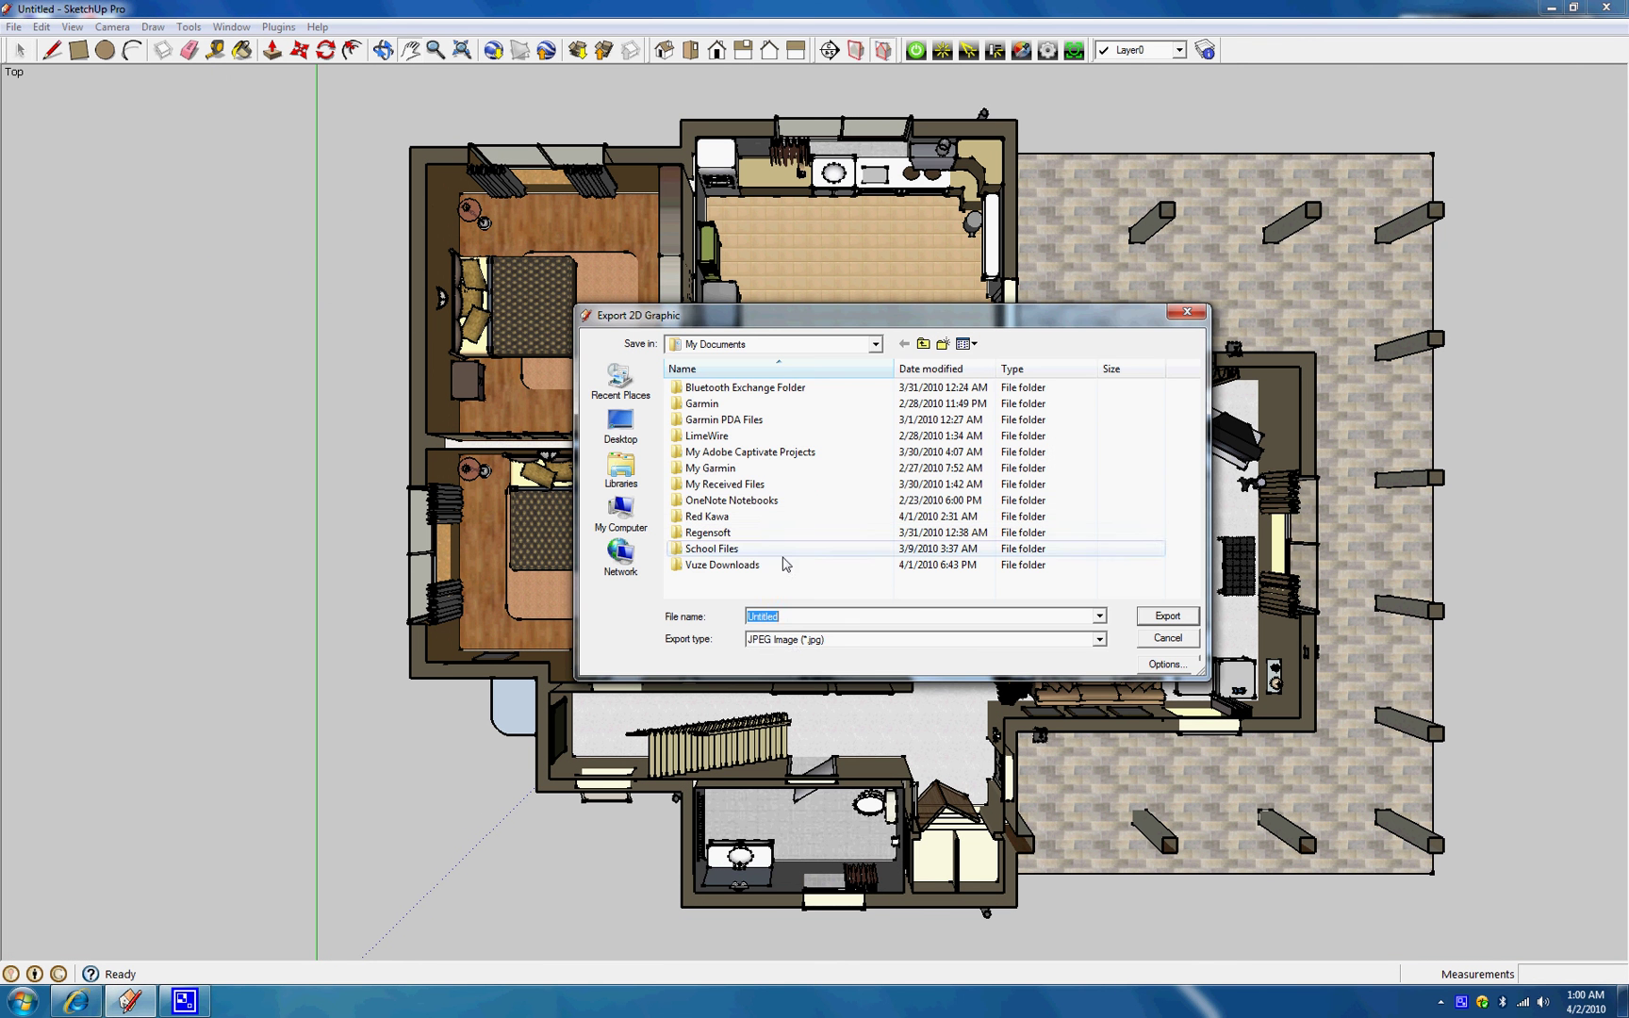